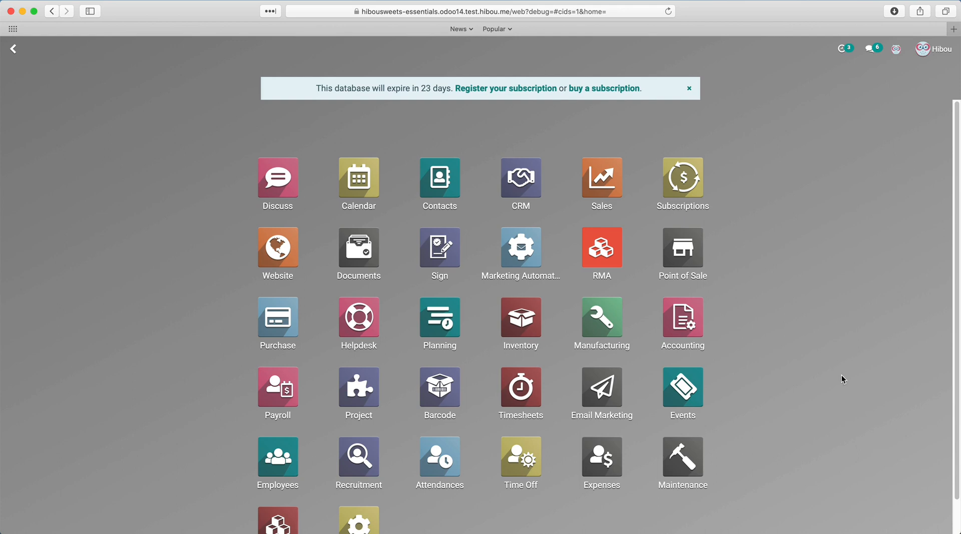
Step: Open the product catalog of the Sales app
click(601, 176)
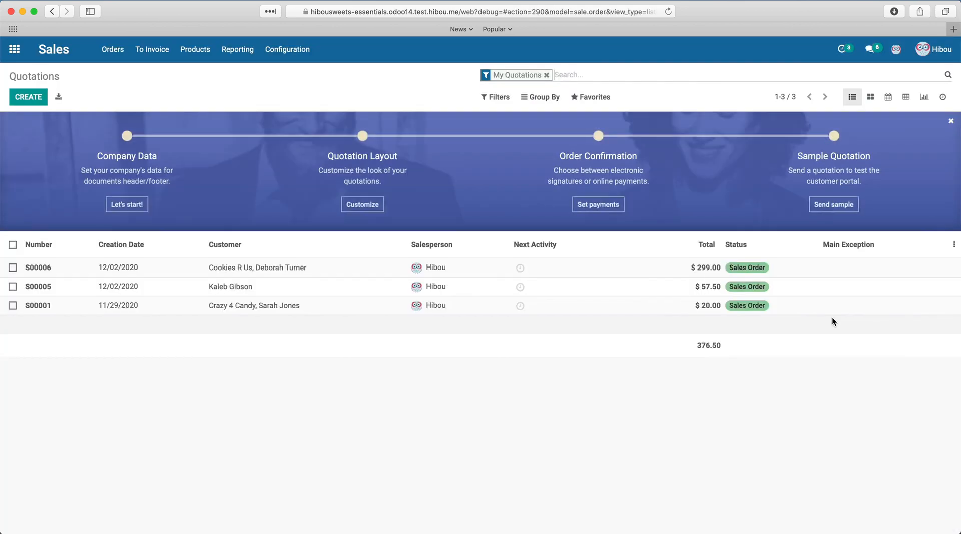
click(283, 58)
mouse_move(253, 60)
mouse_move(162, 59)
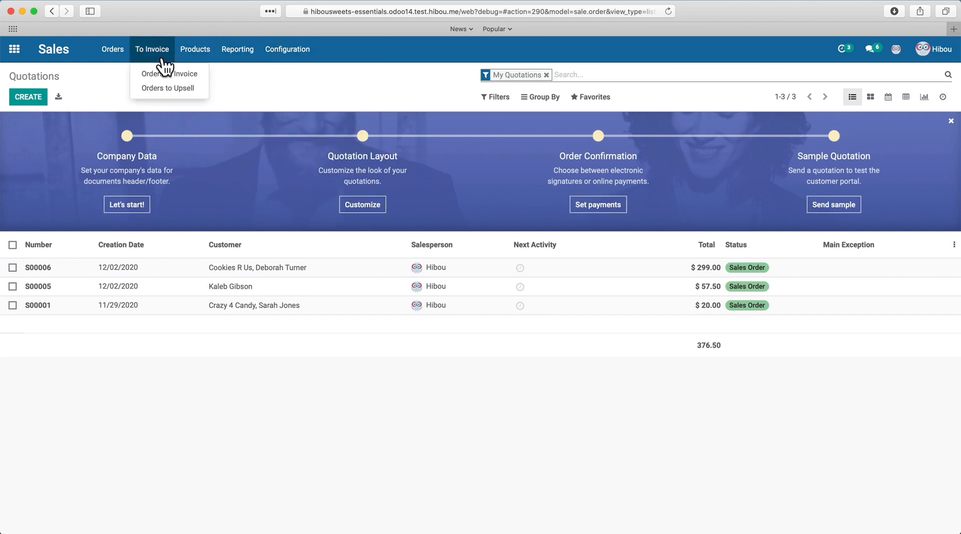
mouse_move(195, 56)
click(195, 74)
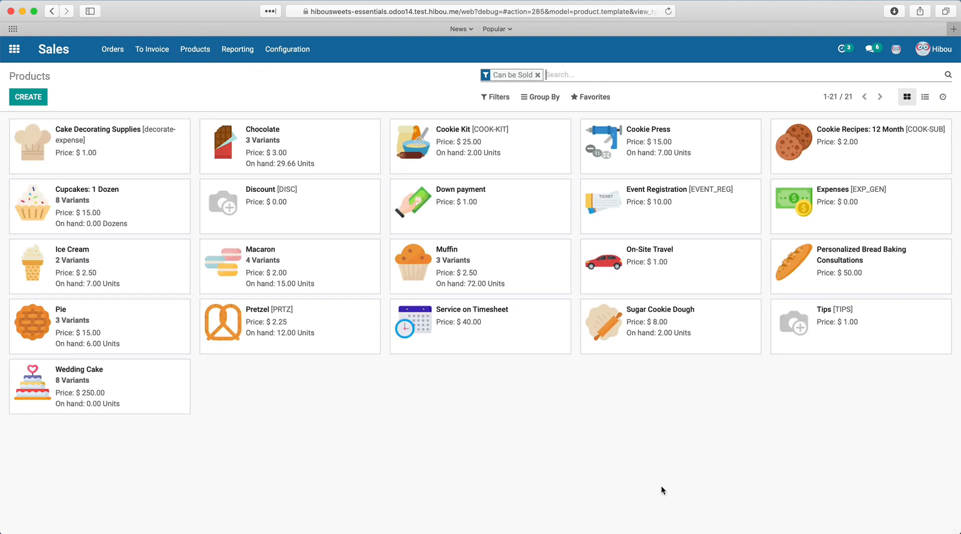
Step: Return to the home screen, search it for "products" and open the Inventory / Products / Products result
click(14, 49)
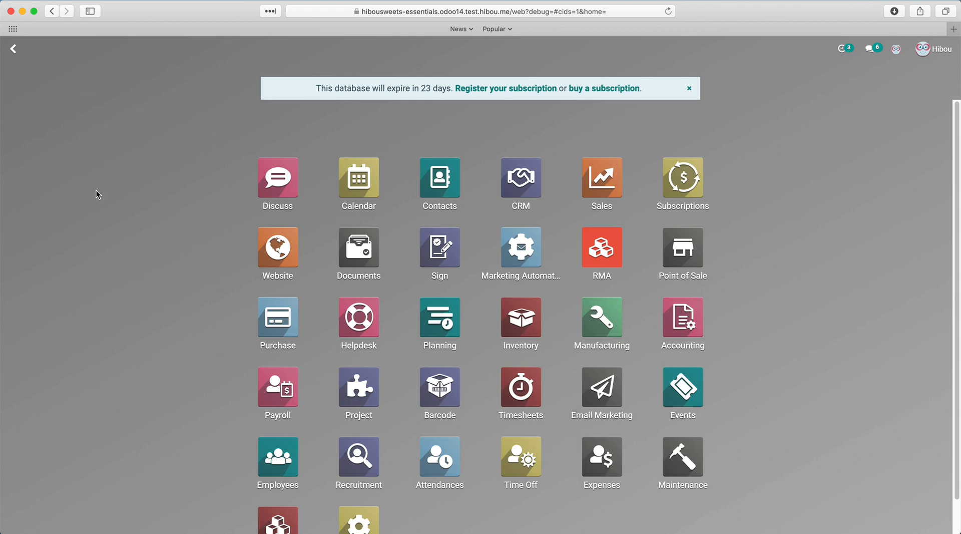
text(products)
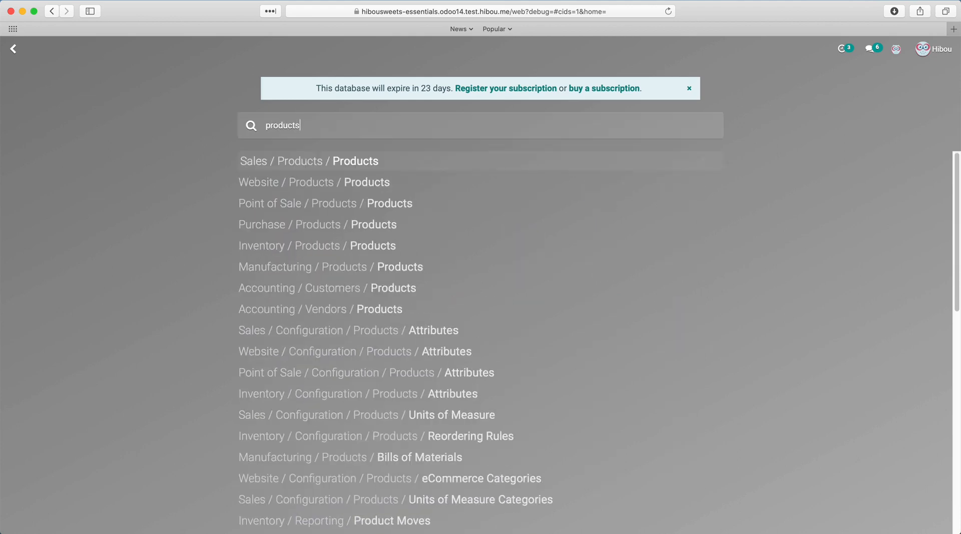
key(Down)
key(Down)
key(Down)
key(Down)
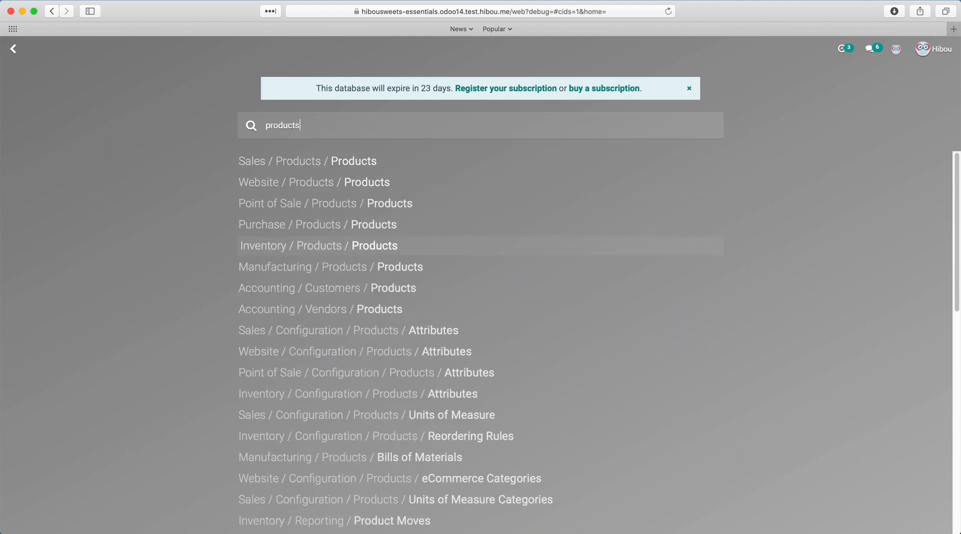
key(Up)
key(Up)
key(Up)
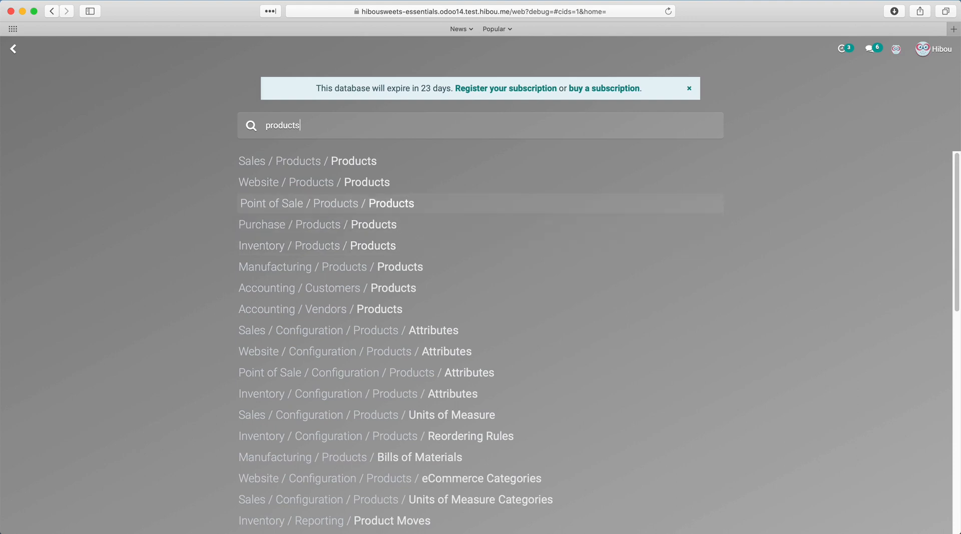
key(Up)
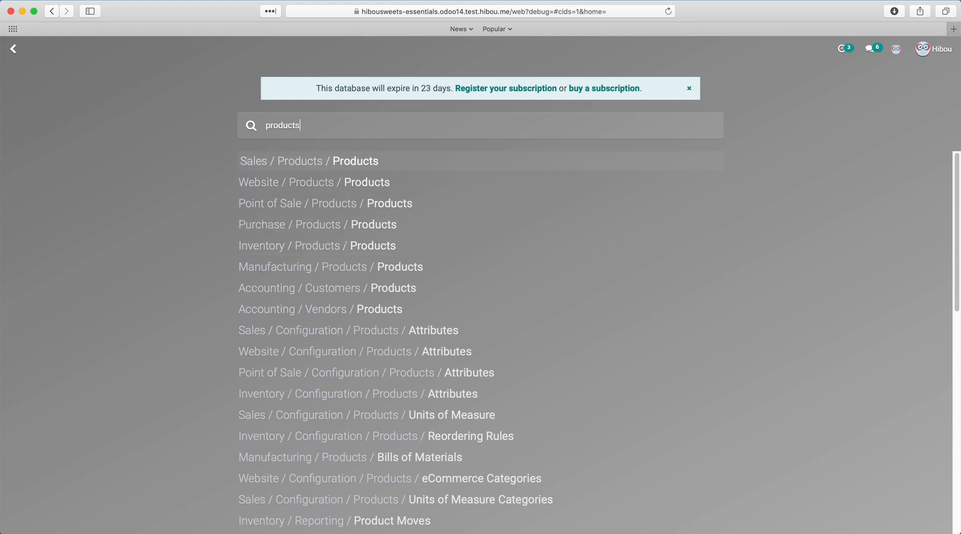
key(Down)
key(Down)
key(Down)
key(Down)
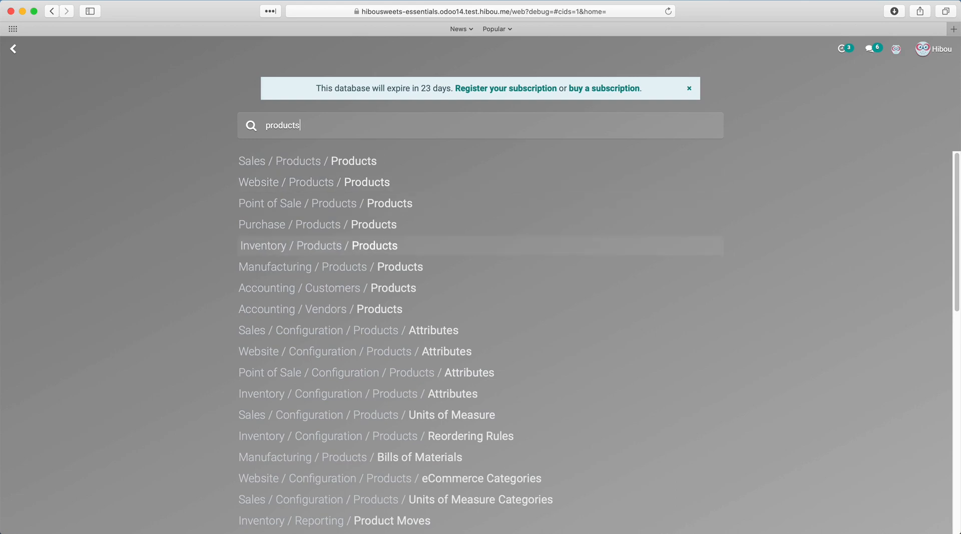
key(Return)
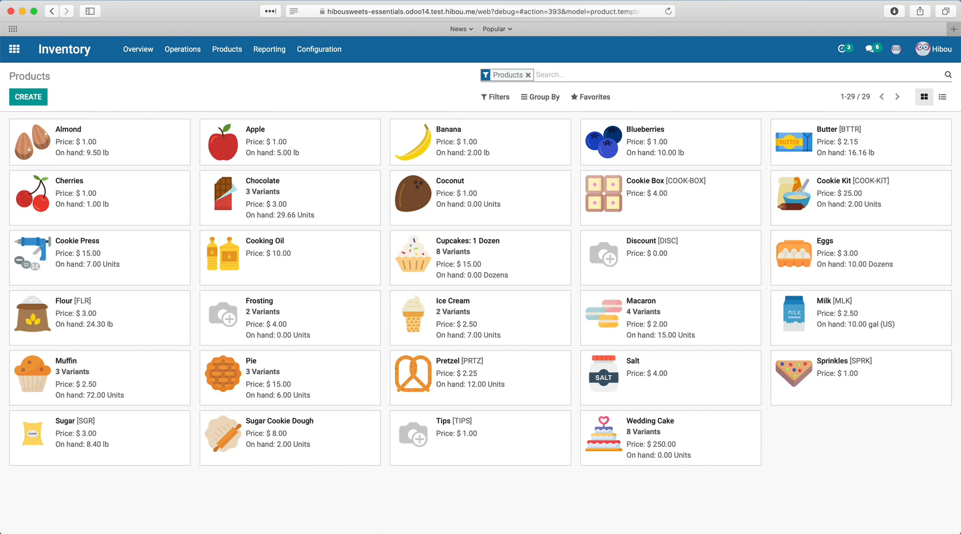
Step: View the reordering rules of the Apple product and return to the product list
click(255, 136)
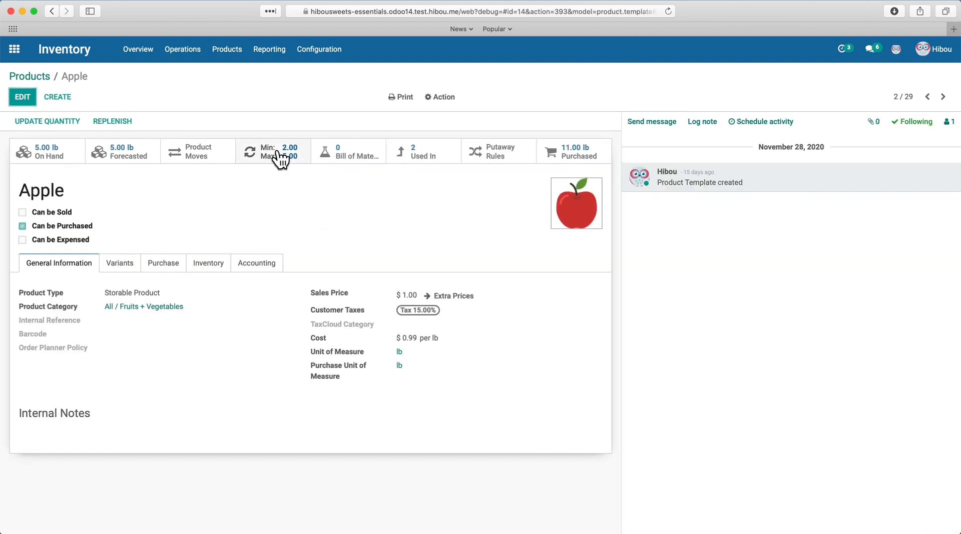
click(278, 151)
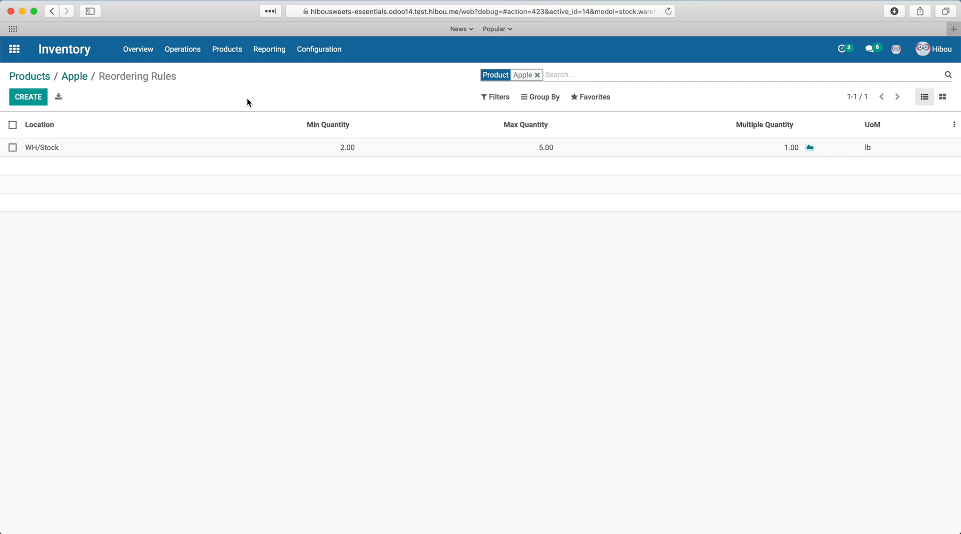
click(70, 77)
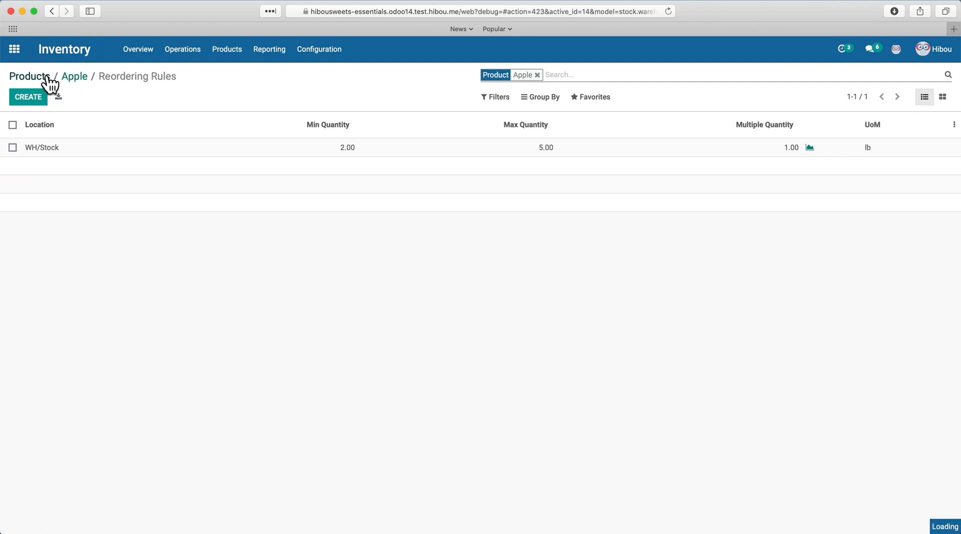
click(46, 76)
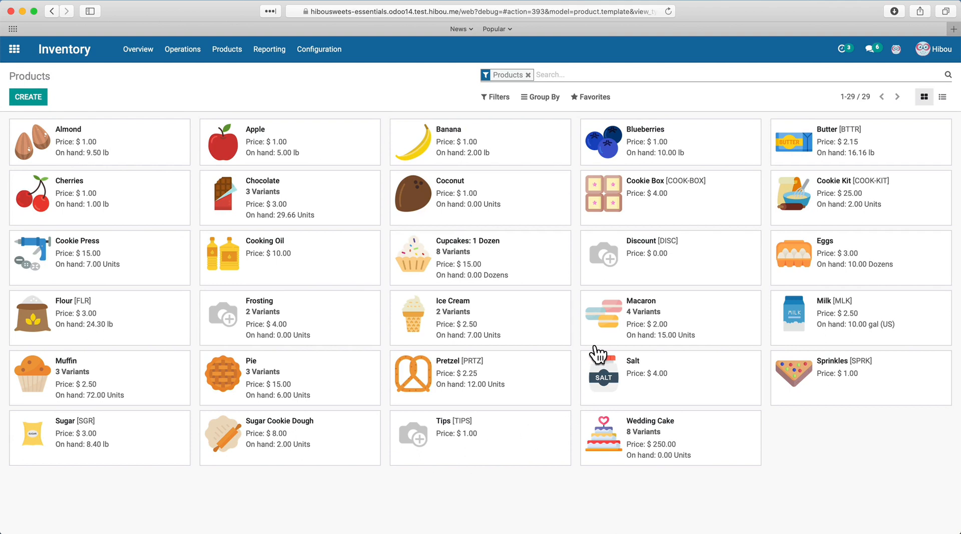
Step: Filter the product list to show only Services instead of Products
click(505, 98)
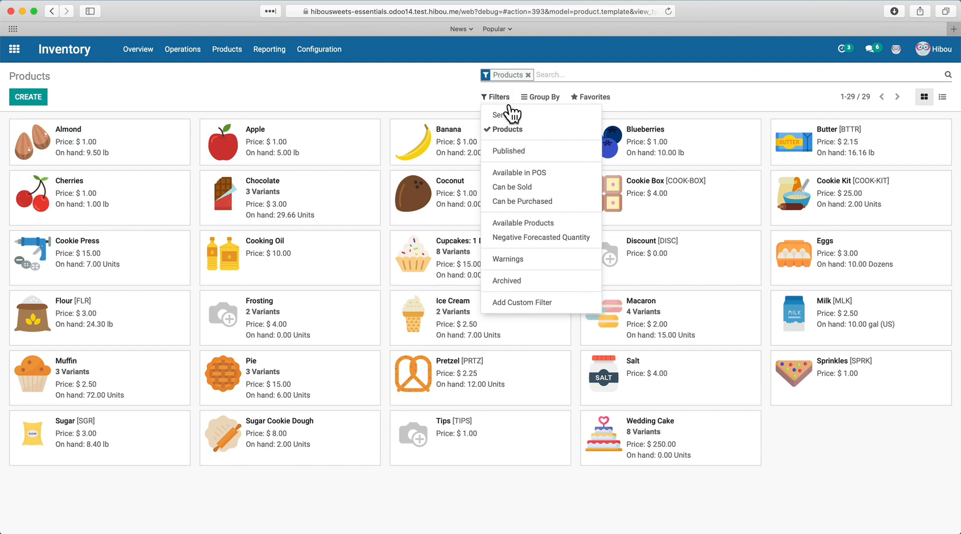
click(507, 115)
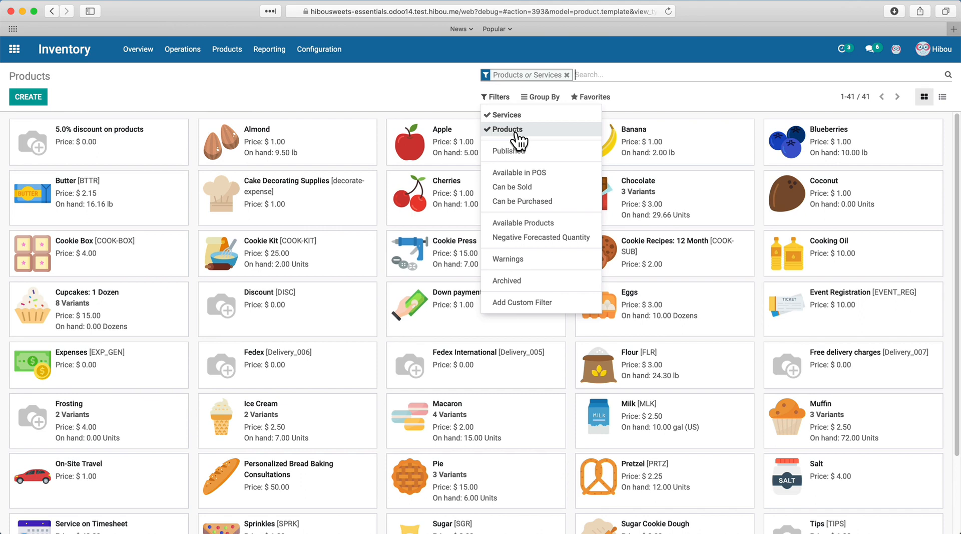
click(512, 133)
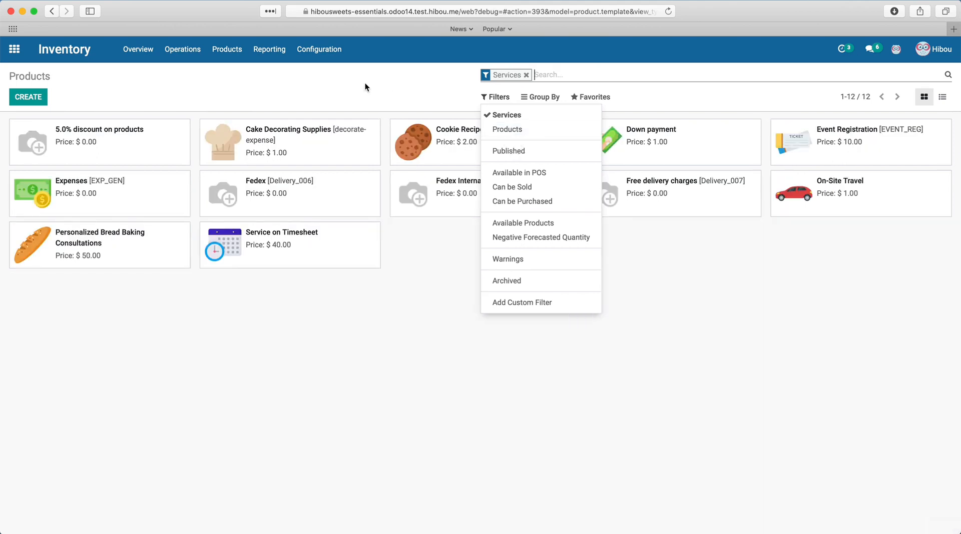
click(365, 82)
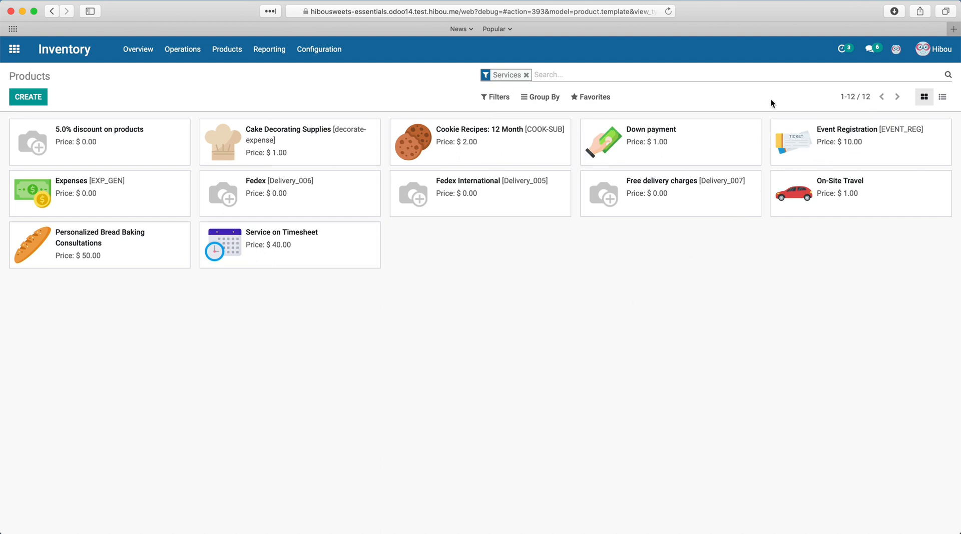
Step: View the sales analysis of the Cookie Recipes: 12 Month service and return to its product record
click(518, 145)
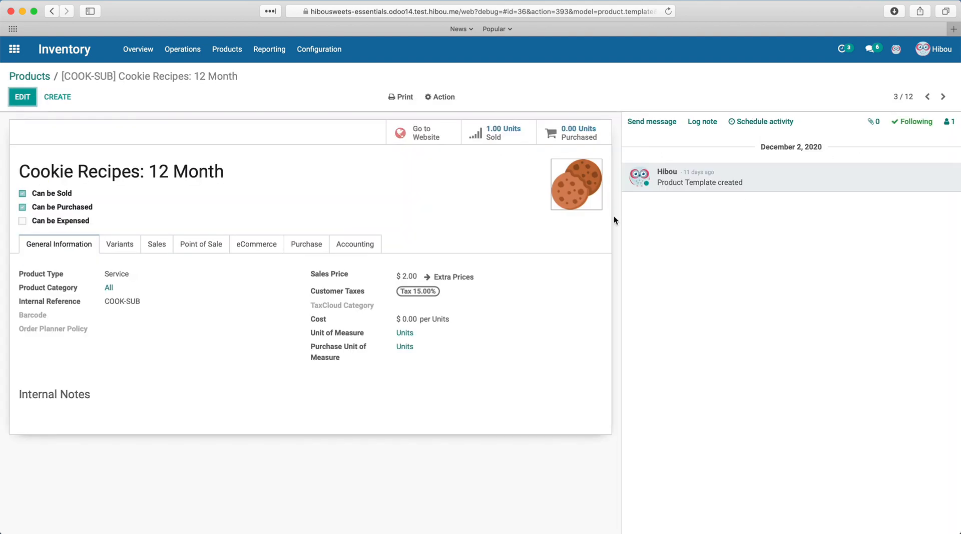
click(501, 134)
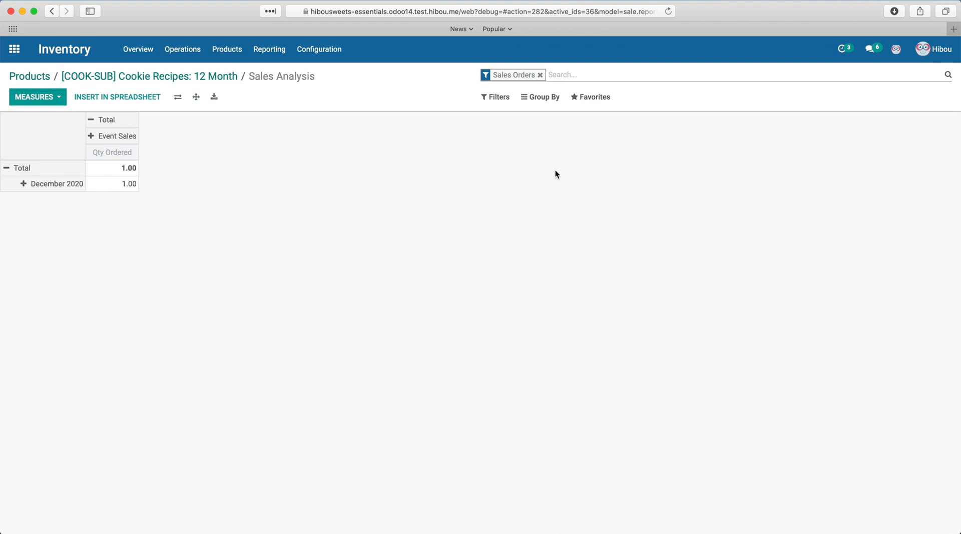
click(207, 85)
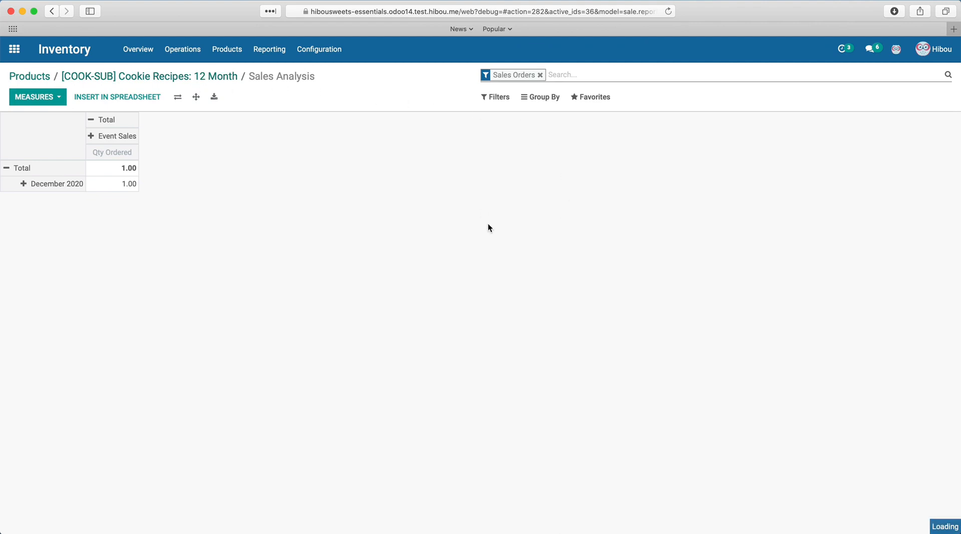
Step: Step through the service records following Cookie Recipes: 12 Month up to Fedex and return to the product list
click(944, 98)
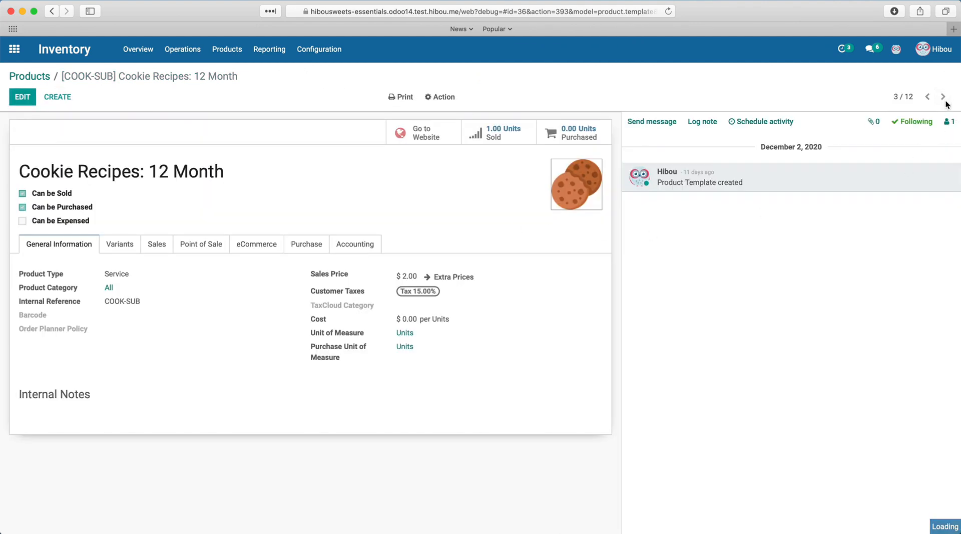
click(945, 100)
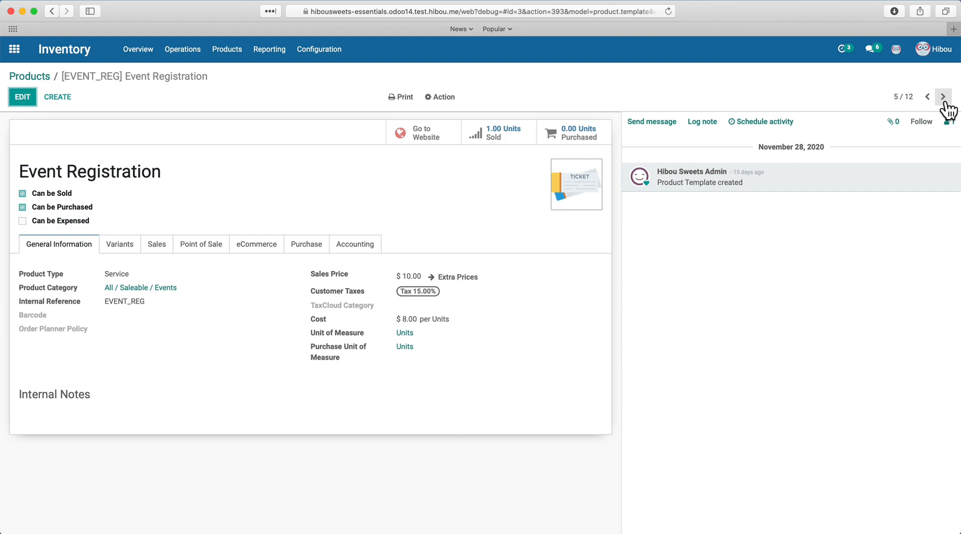
click(944, 98)
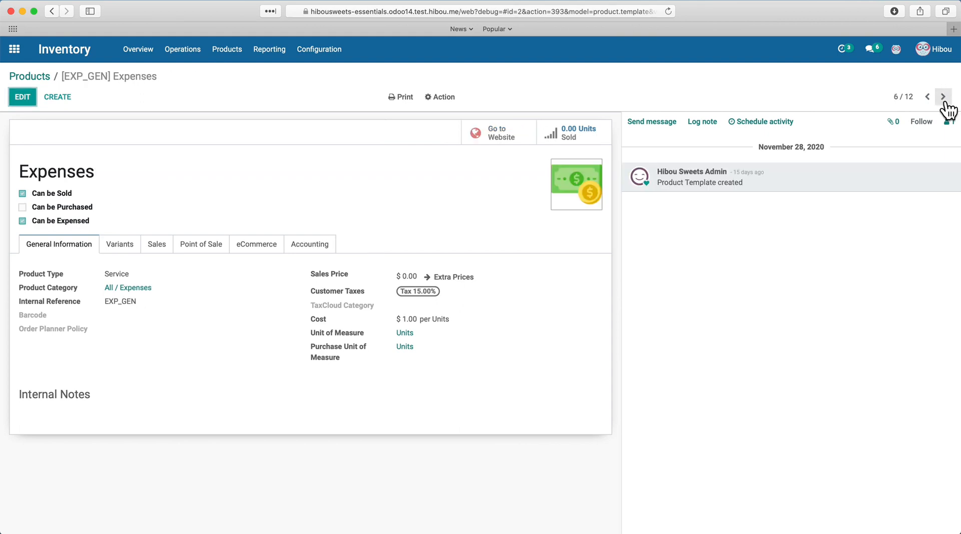
click(940, 100)
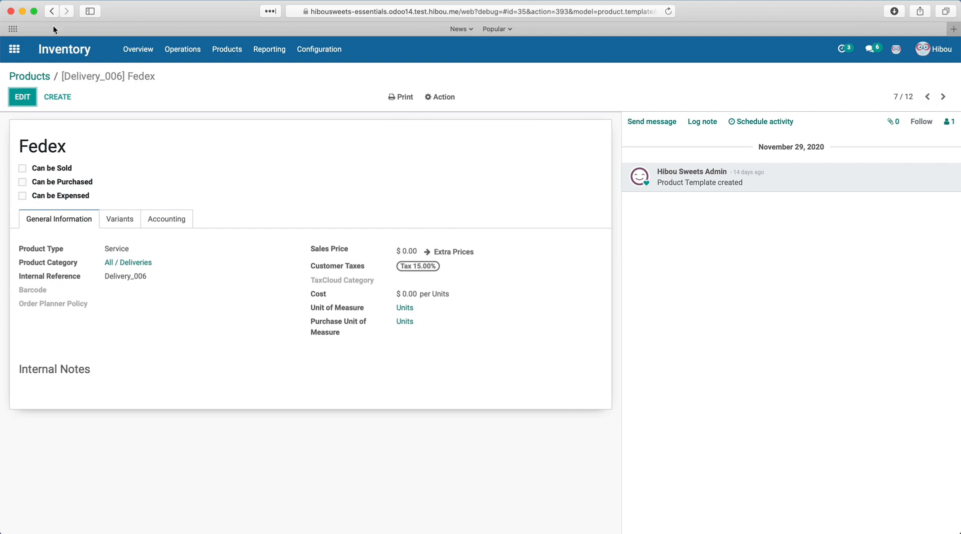
click(19, 78)
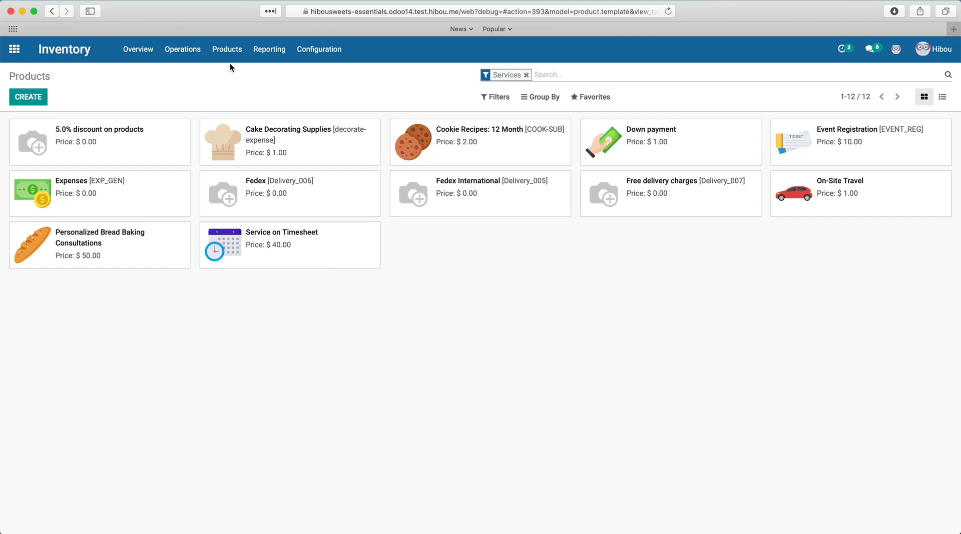
Step: Reopen Cookie Recipes: 12 Month, check its units sold analysis and go back one page in the browser
click(409, 154)
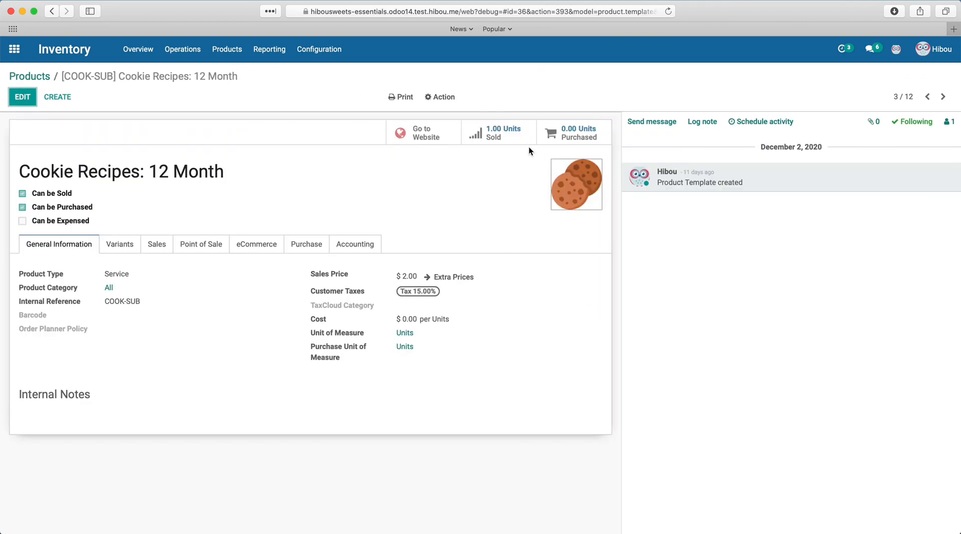
click(513, 132)
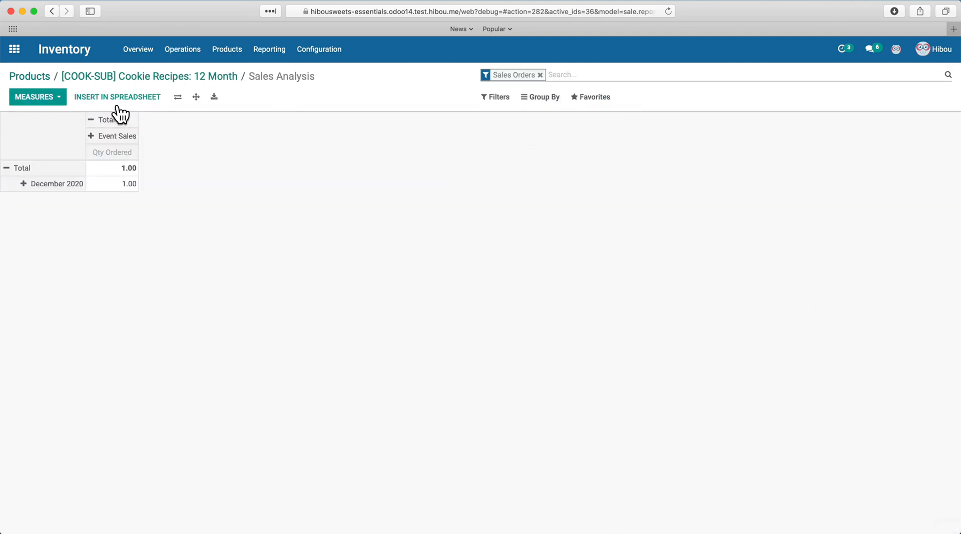
click(53, 11)
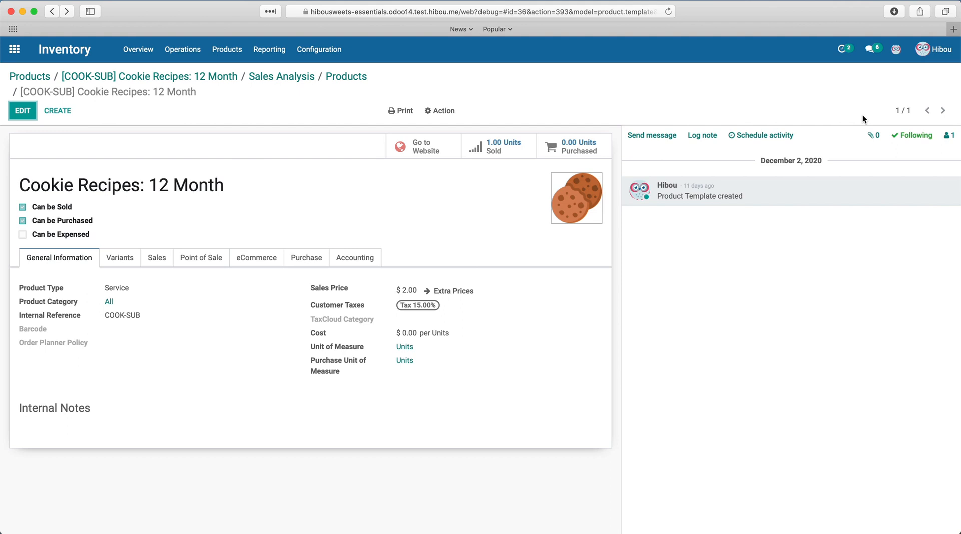
Step: Reload the Cookie Recipes: 12 Month record and return to the product list, clearing its Products filter
key(super+r)
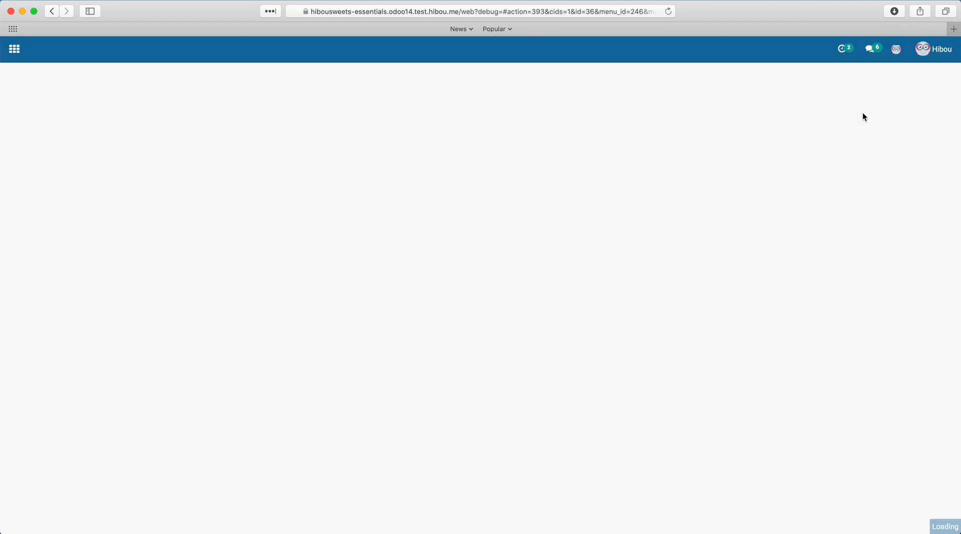
click(31, 76)
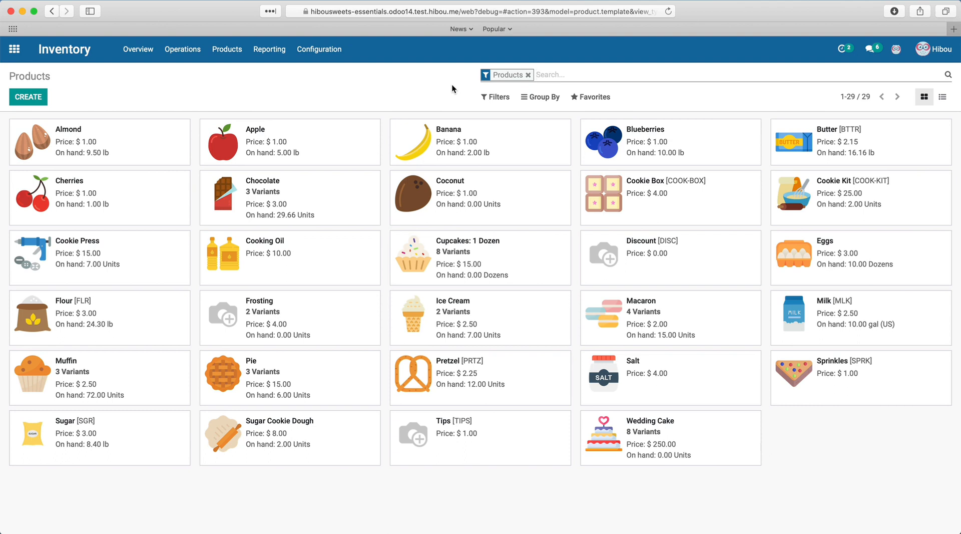
key(BackSpace)
Step: Switch to the Contacts app and remove the Non-Payroll/Private Contacts filter from the contact list
click(17, 51)
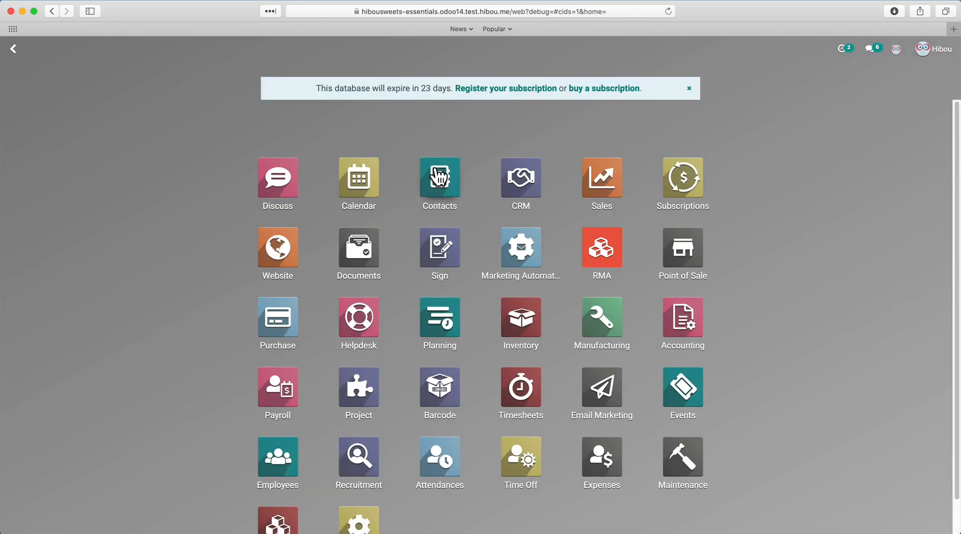
click(440, 176)
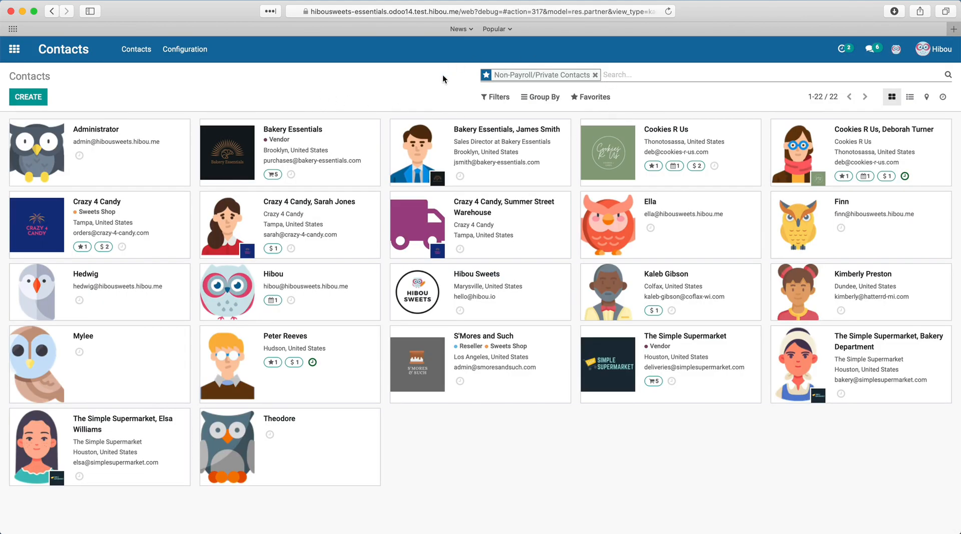
click(597, 75)
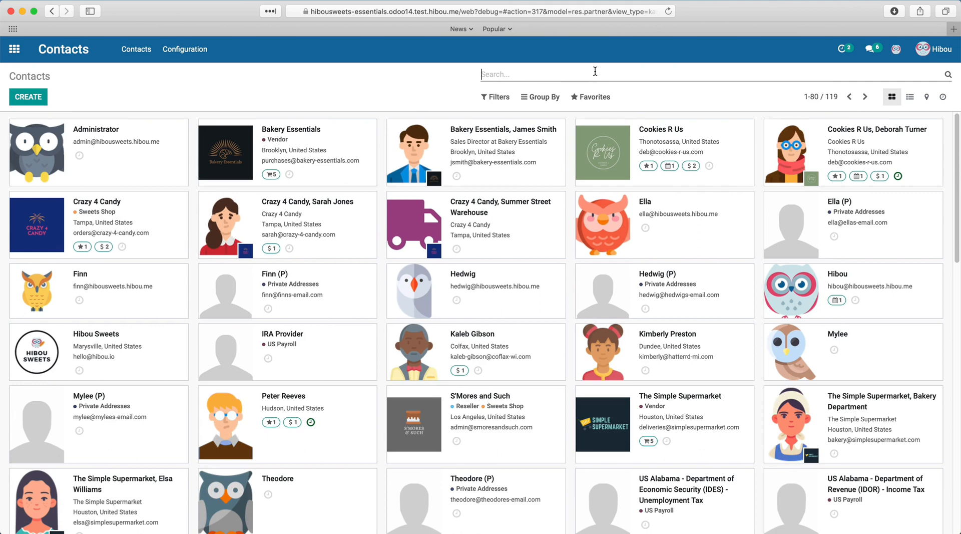
Step: Search the contacts by name for "bakery" and clear the search
text(bakery)
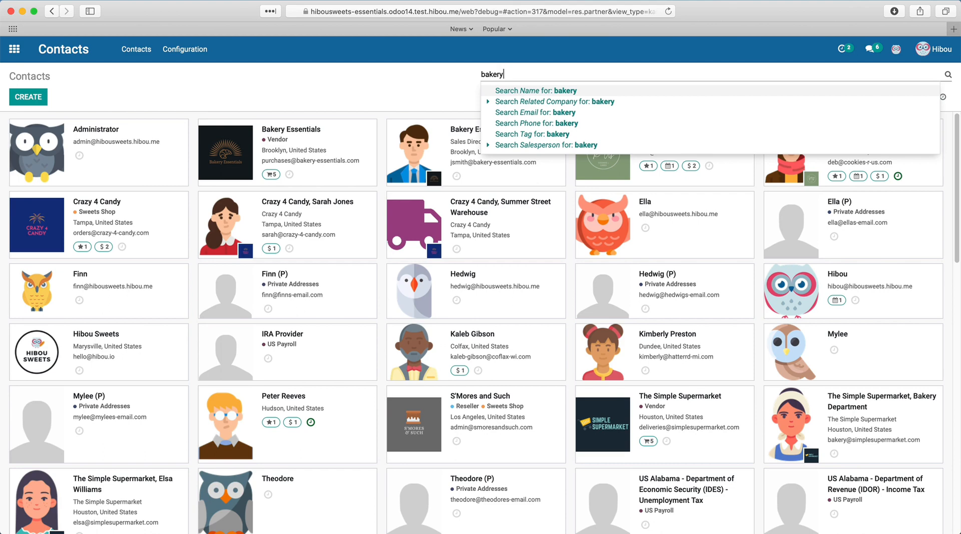
key(Return)
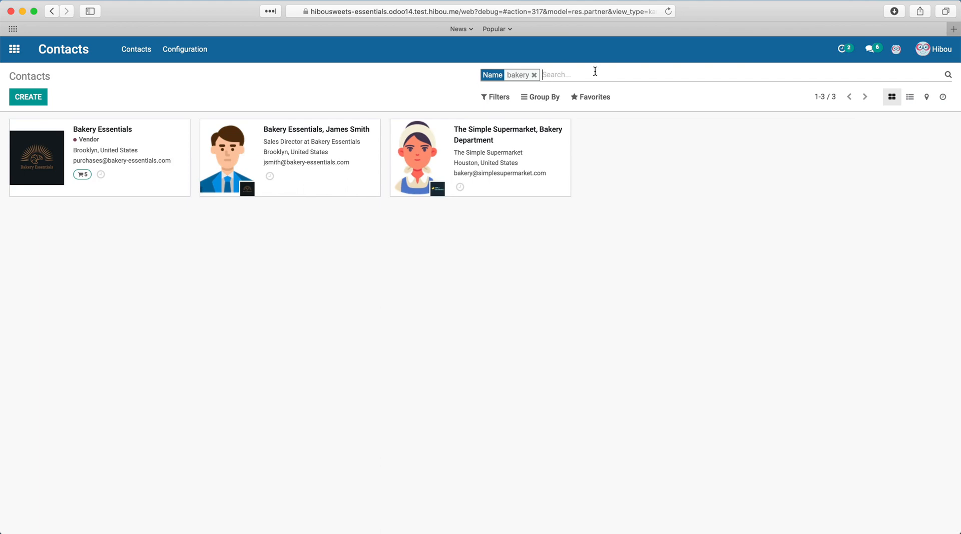
key(BackSpace)
Step: Search the contacts by phone for 123 in place of "bakery" and clear the search
text(bakery)
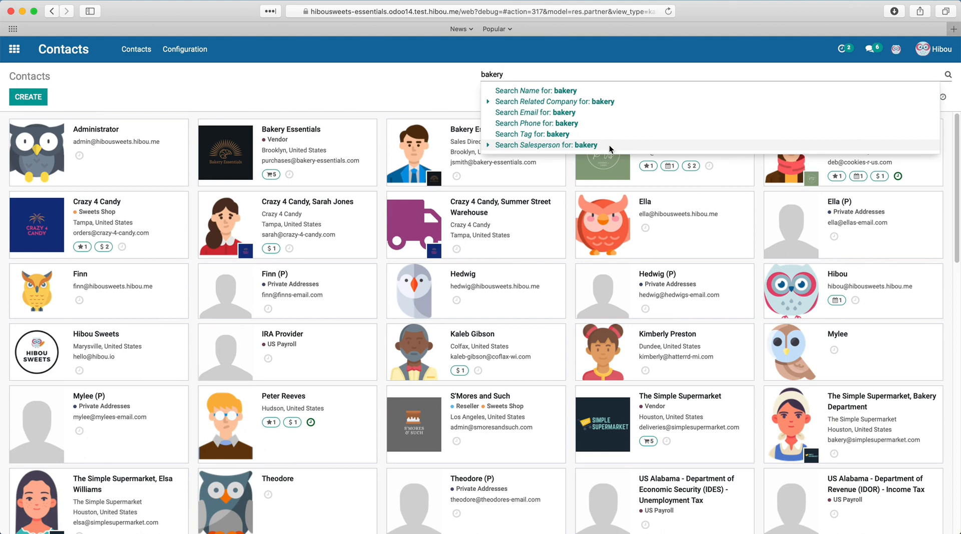
key(ctrl+a)
text(123)
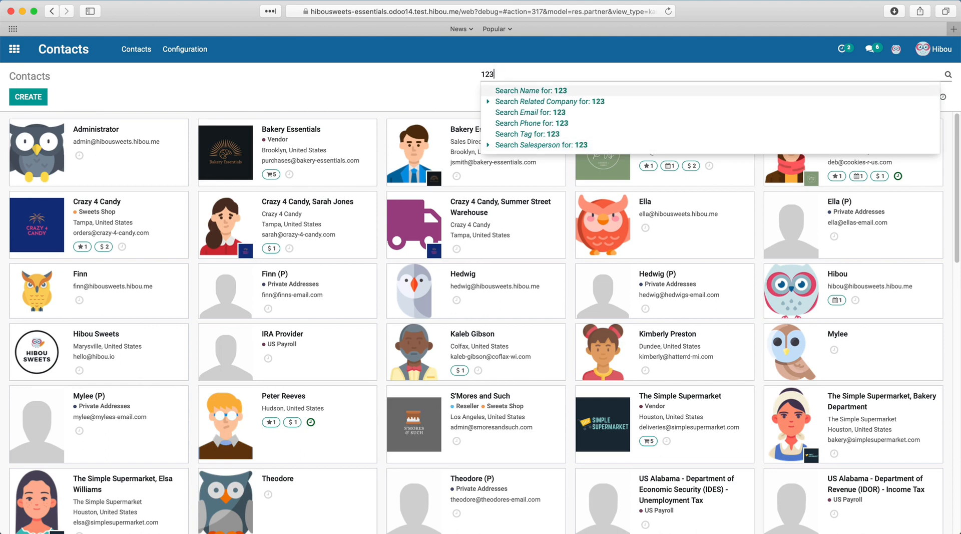
key(Down)
key(Down)
key(Down)
key(Return)
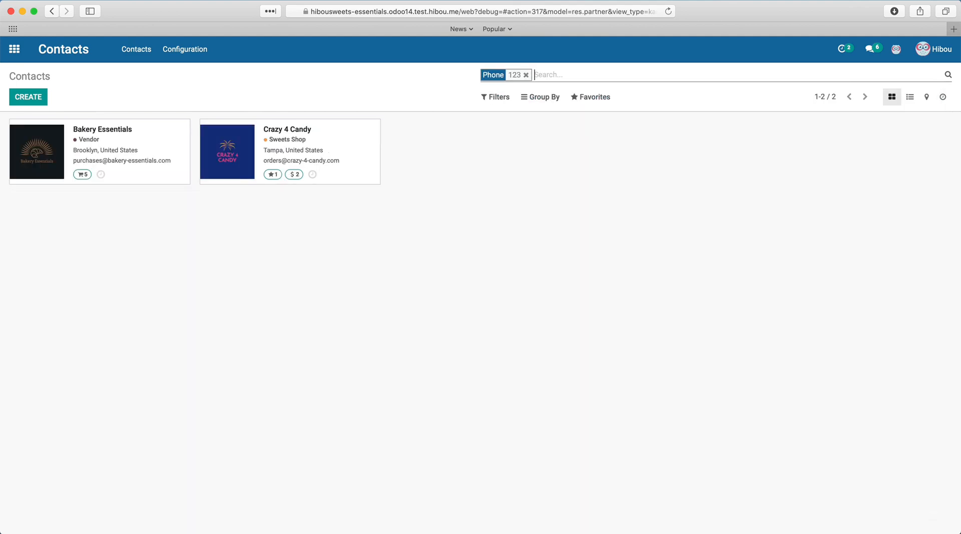
key(BackSpace)
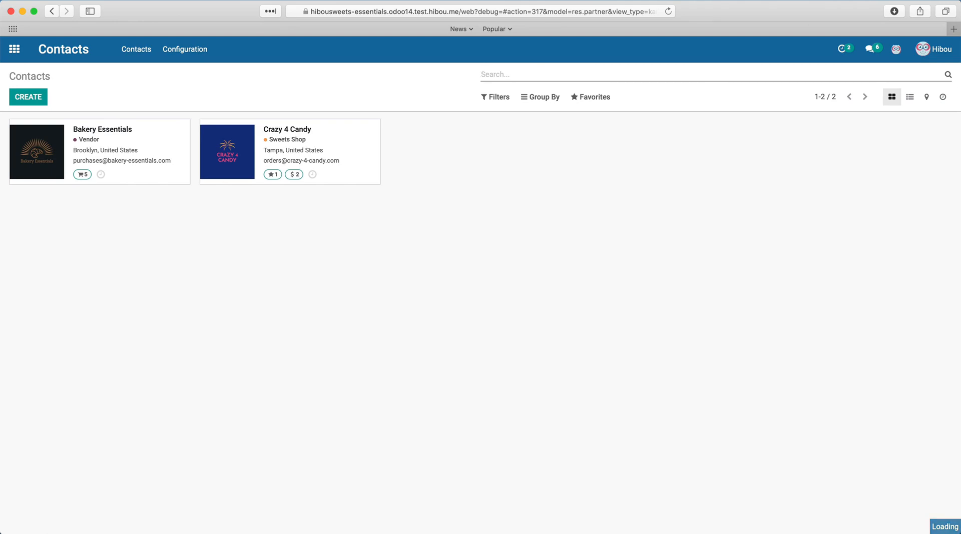
Step: Find the contacts whose related company is Bakery Essentials, using the search suggestions for "bakery", and clear the search
text(baker)
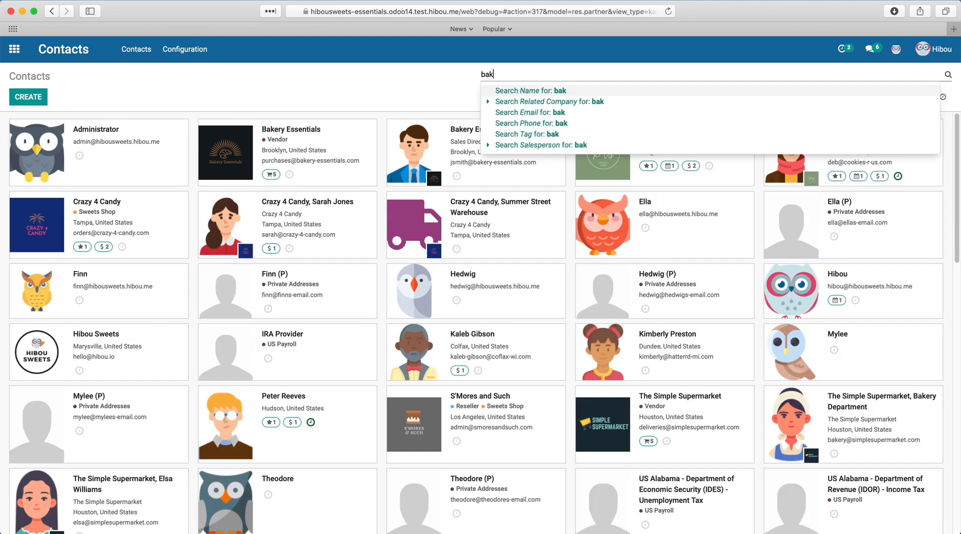
key(BackSpace)
key(BackSpace)
text(ery)
click(492, 108)
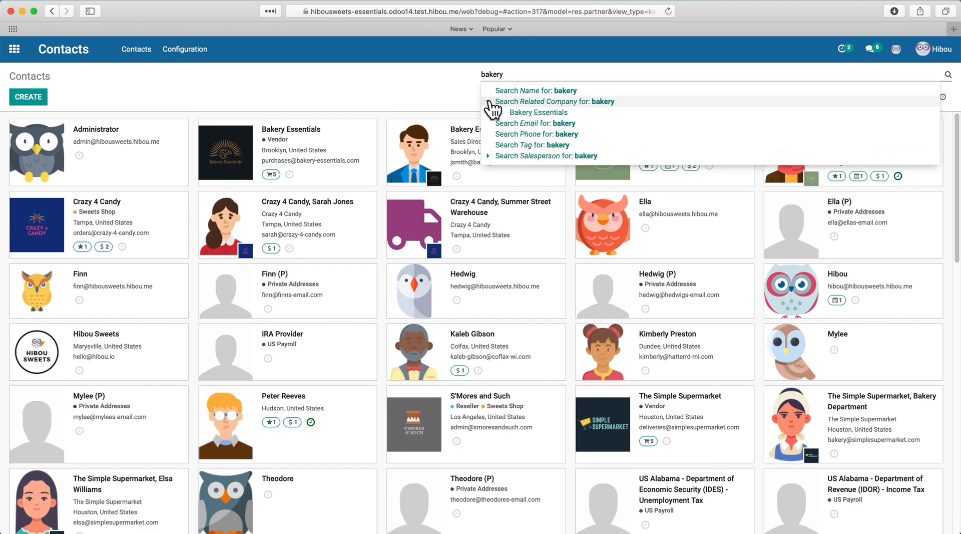
click(554, 113)
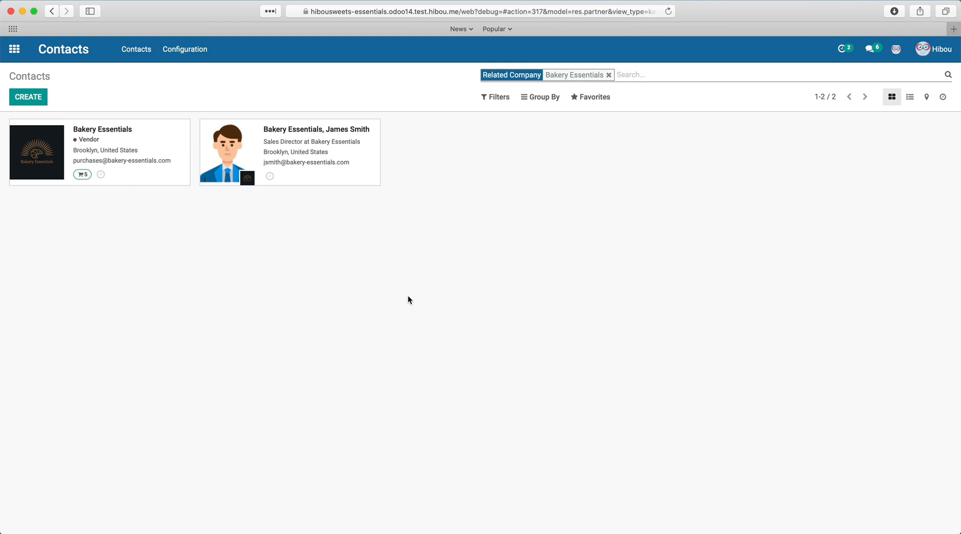
key(BackSpace)
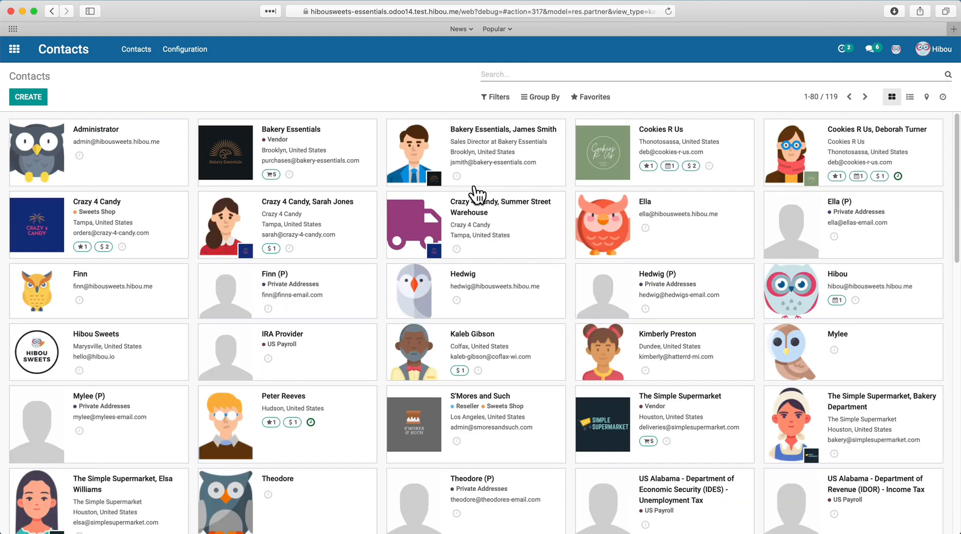
Step: Filter the contacts by Customer Invoices and by Vendor Bills in turn, removing each filter again
click(505, 103)
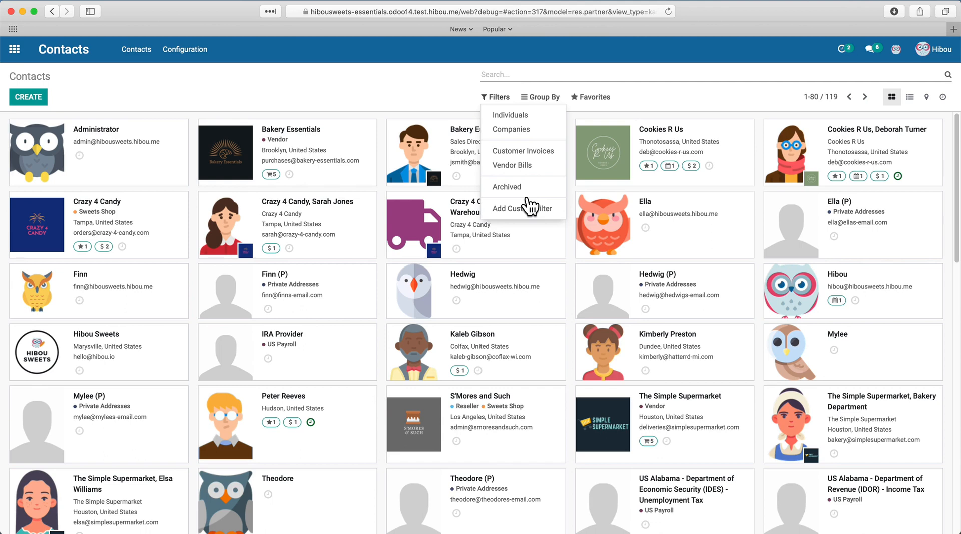
click(513, 163)
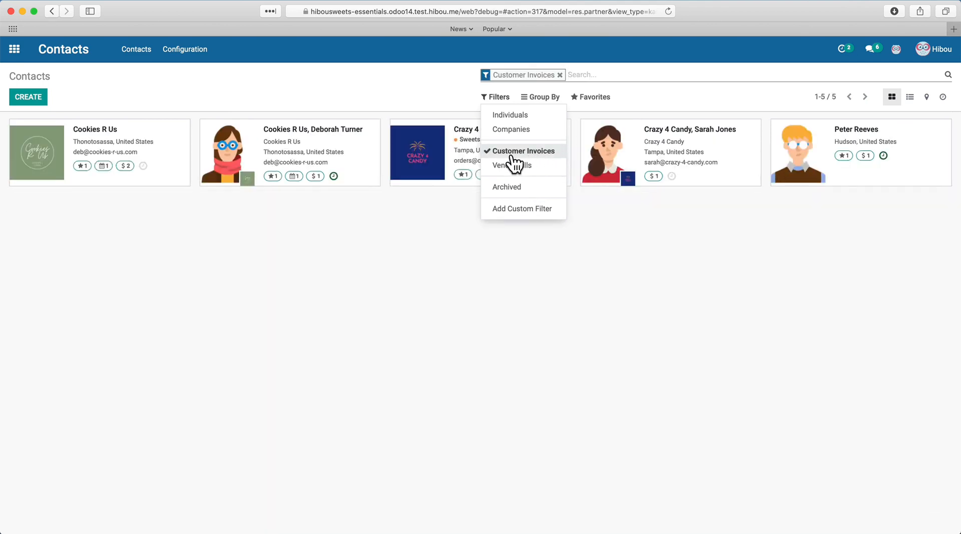
click(512, 156)
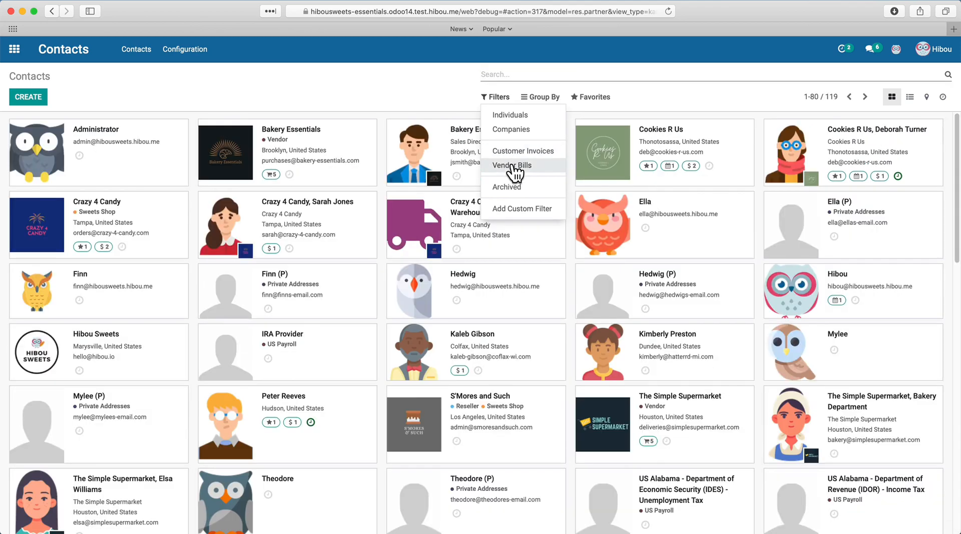
click(511, 166)
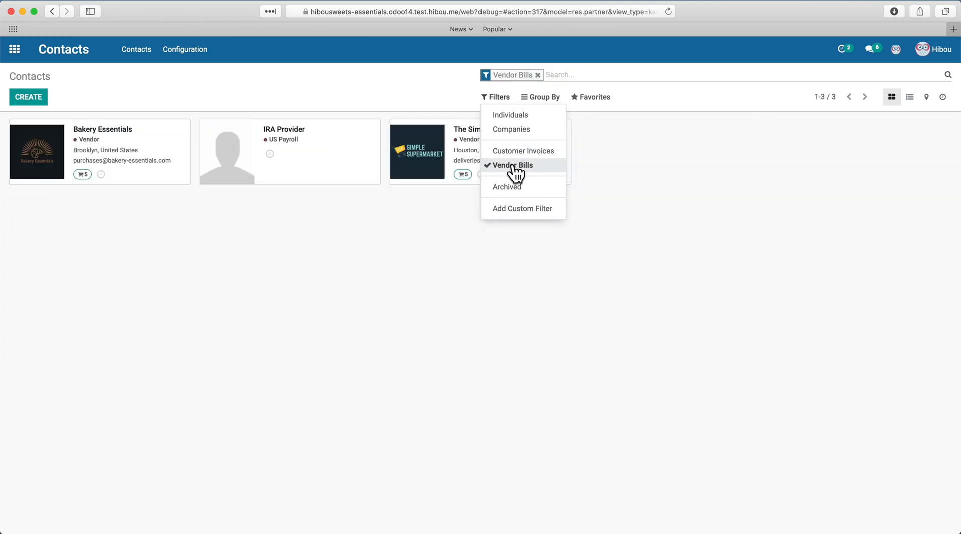
click(514, 167)
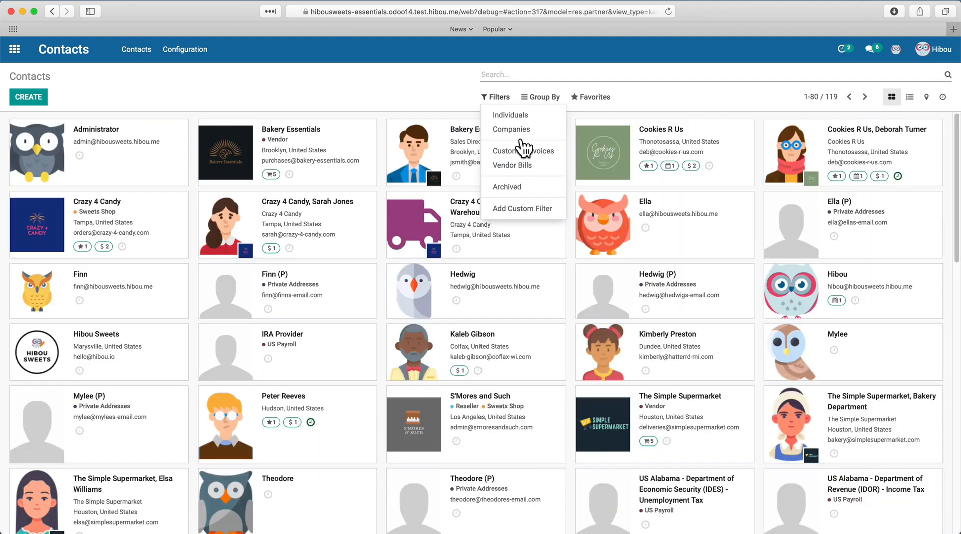
Step: Filter the contacts by Individuals and by Companies in turn, removing each filter again
click(525, 116)
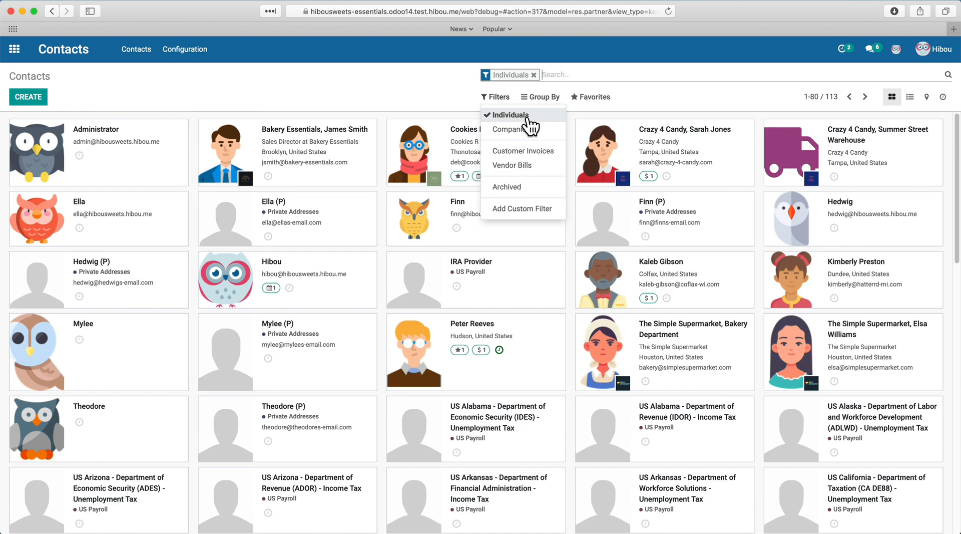
click(528, 121)
click(527, 132)
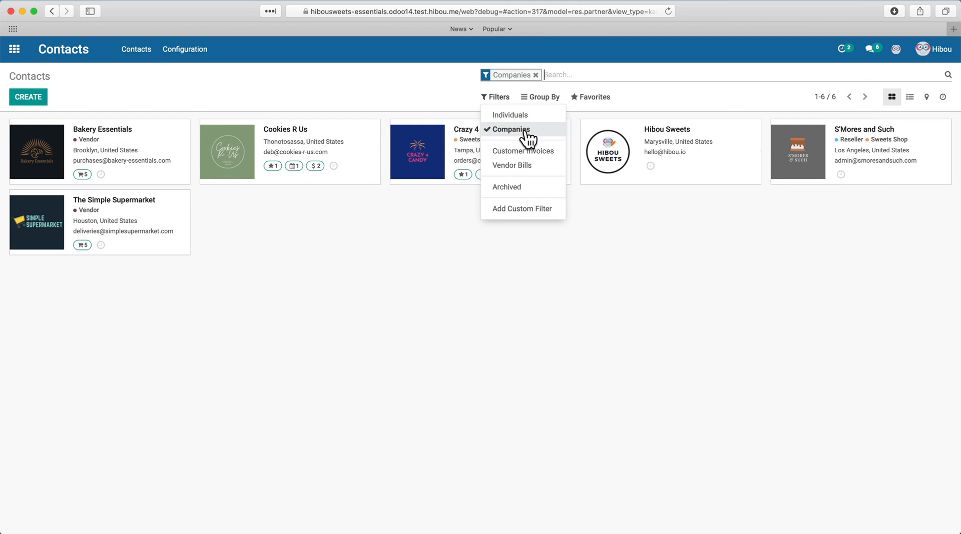
click(527, 132)
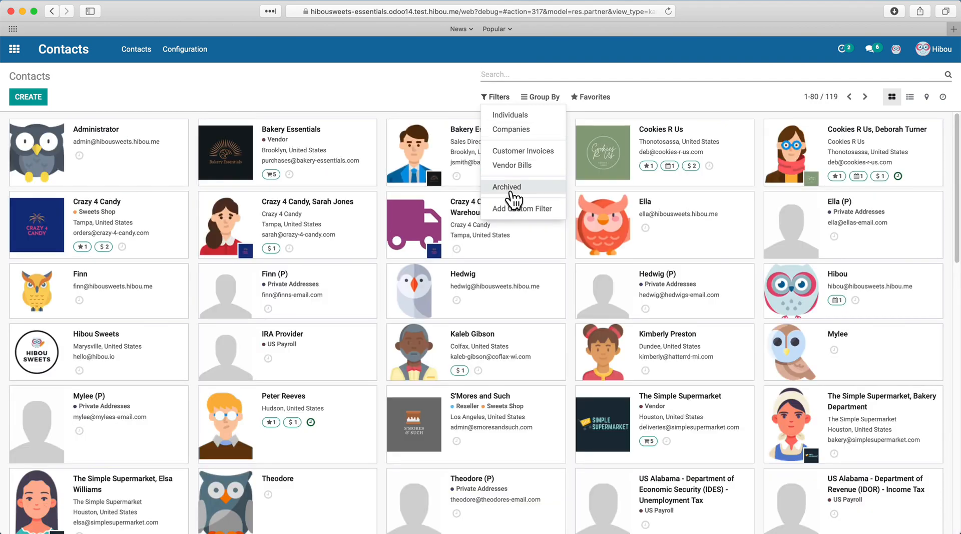
Step: Show only the archived contacts, remove the Archived filter and close the filter options
click(511, 192)
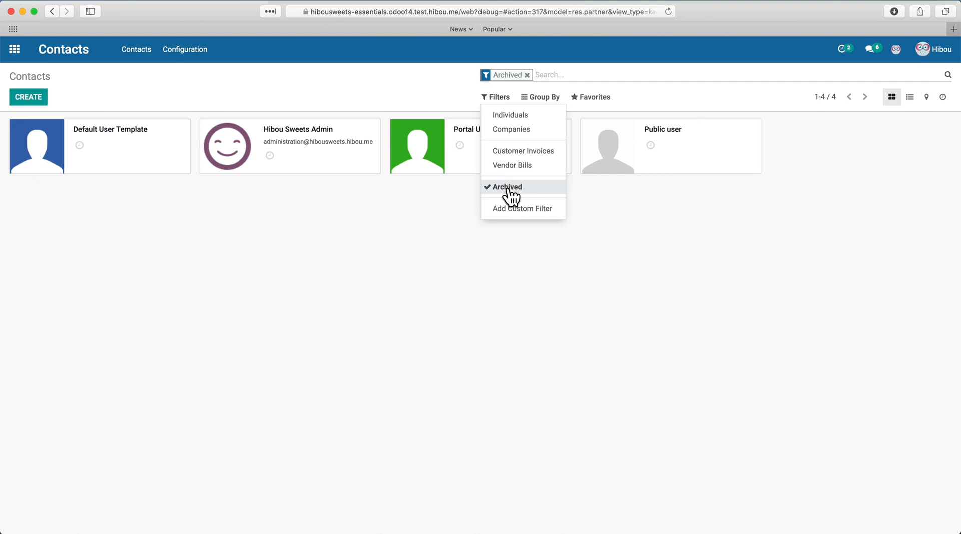
click(507, 190)
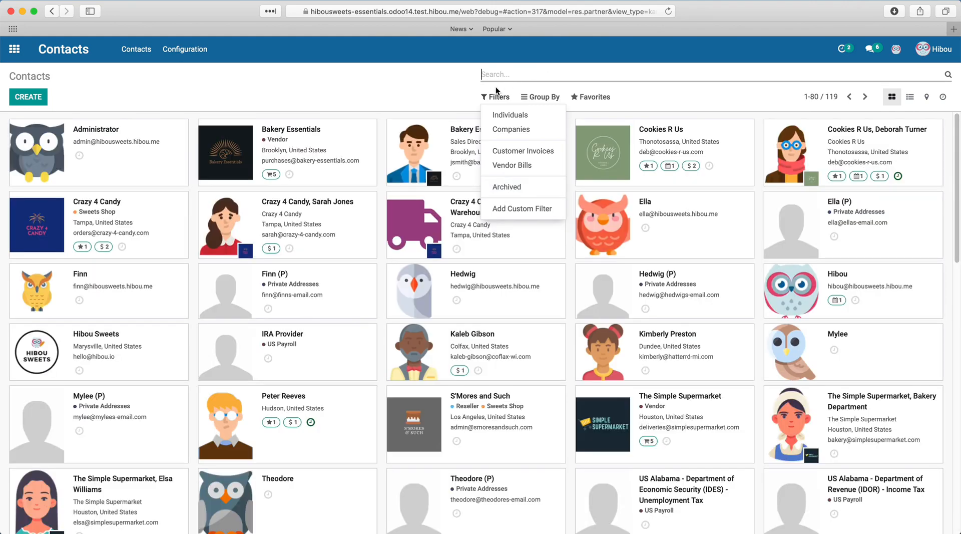
click(451, 87)
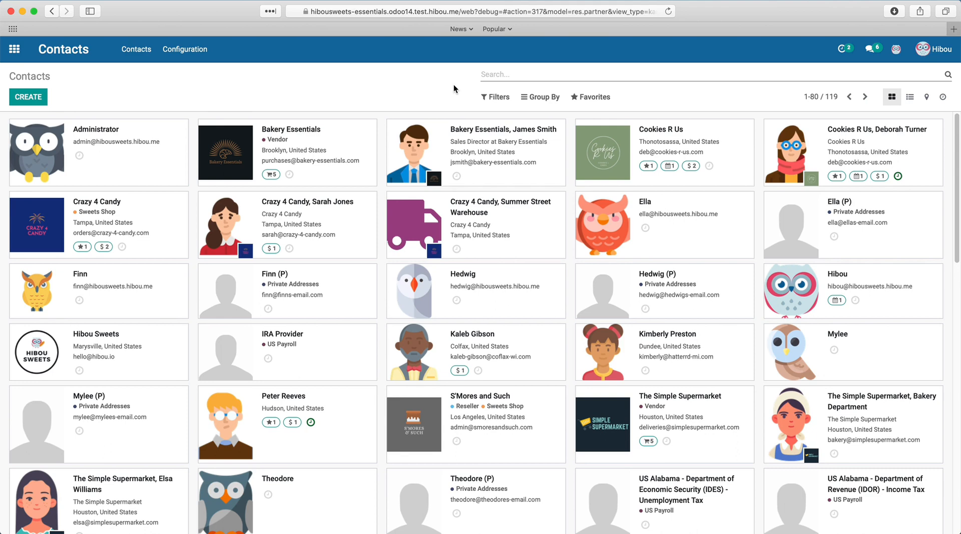
Step: Open the Bakery Essentials Sales Director's contact record, view its available actions and return to the contact list
click(475, 129)
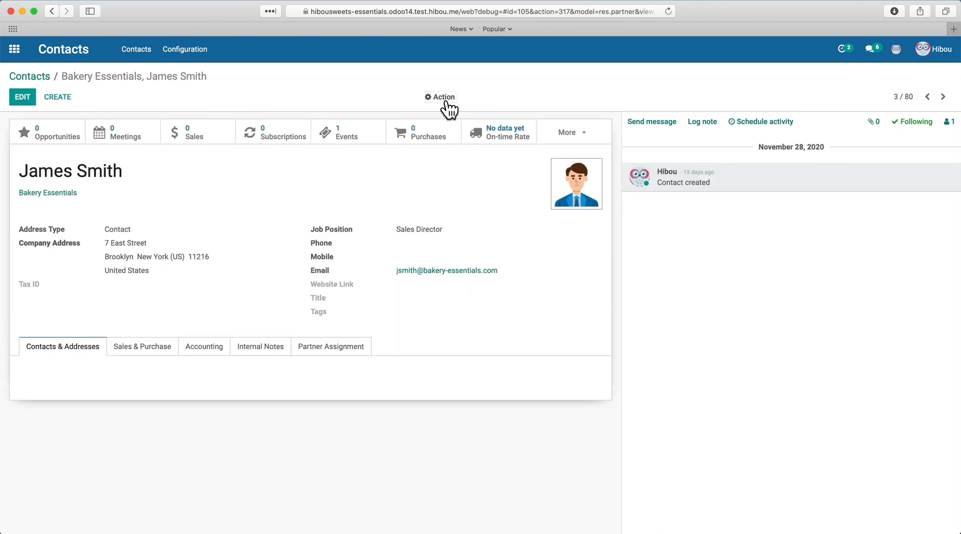
click(447, 100)
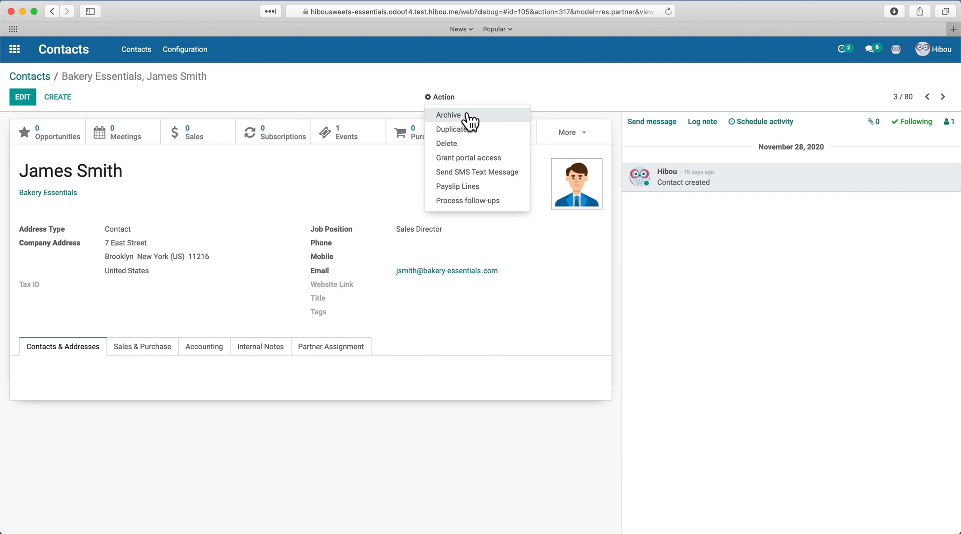
click(44, 77)
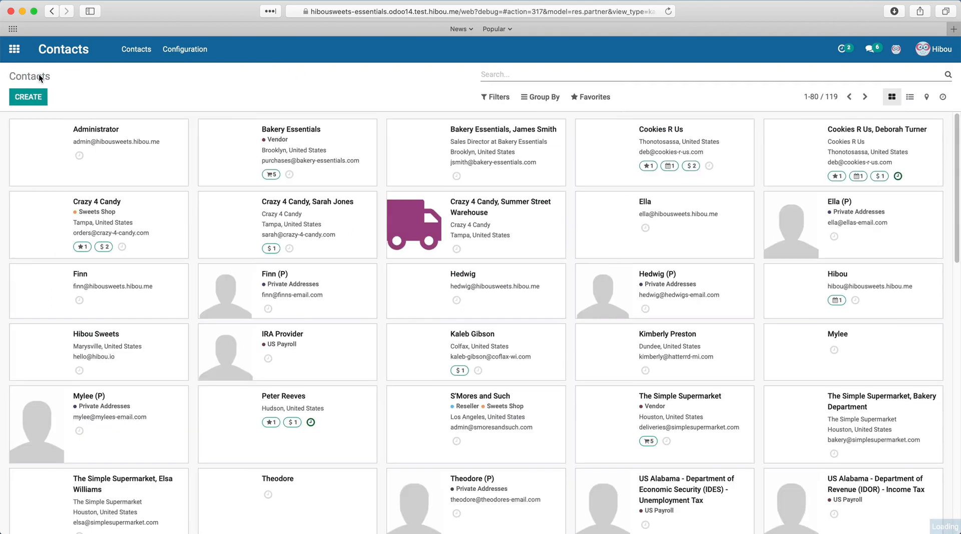
Step: Search contact names for "bakery", add a contact's first name as an alternative term and clear the search
click(526, 73)
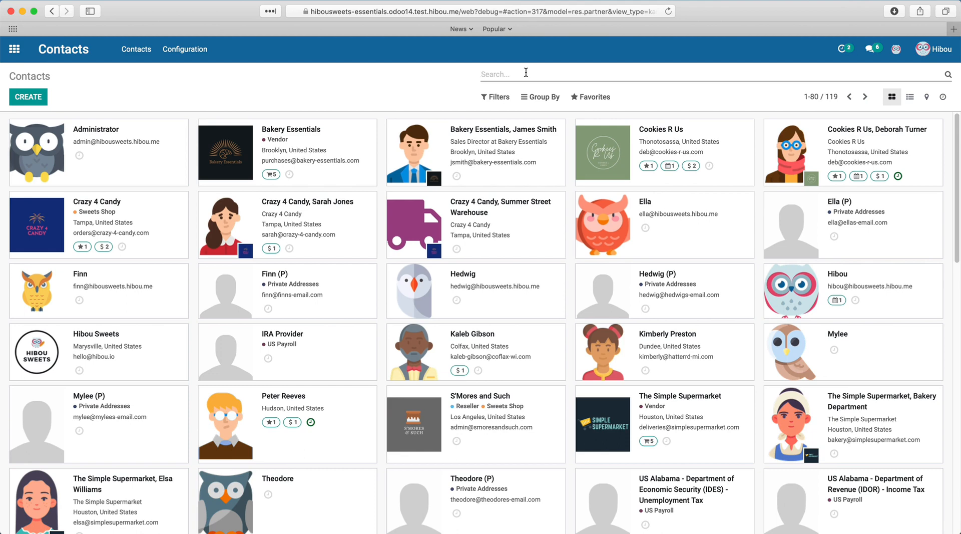
text(bakery)
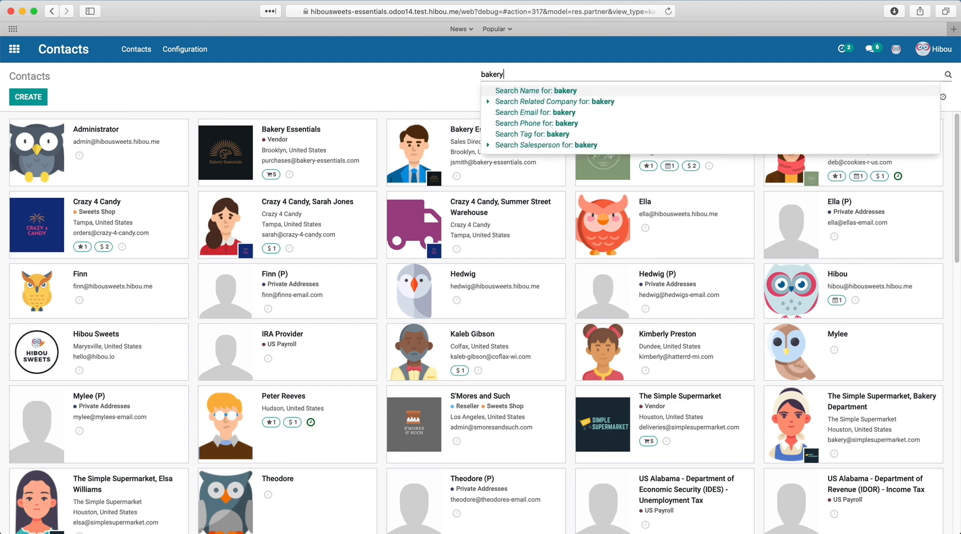
key(Return)
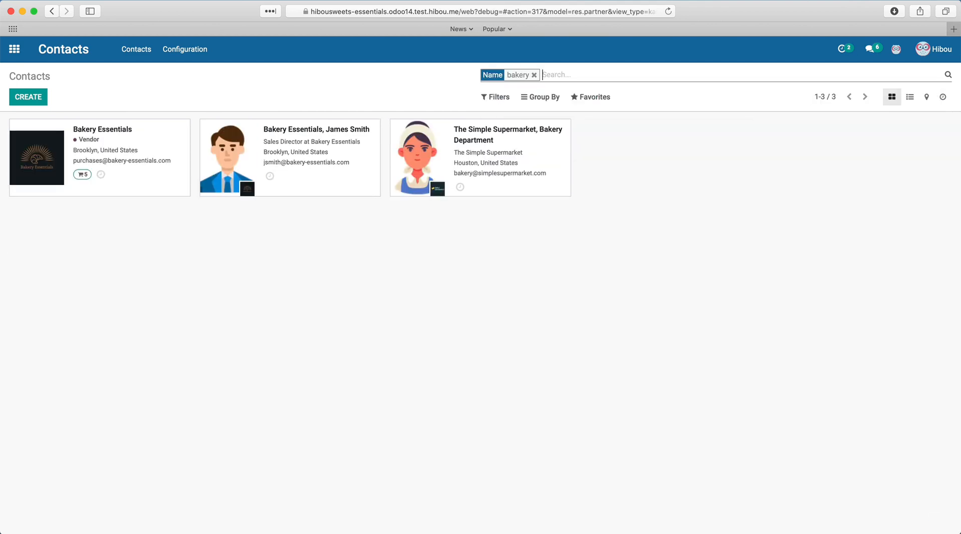
text(ella)
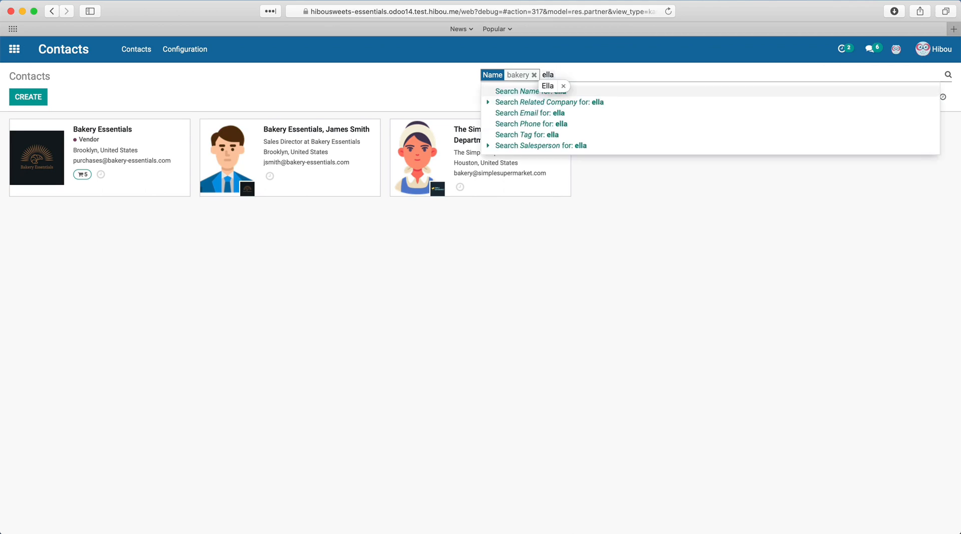
key(Return)
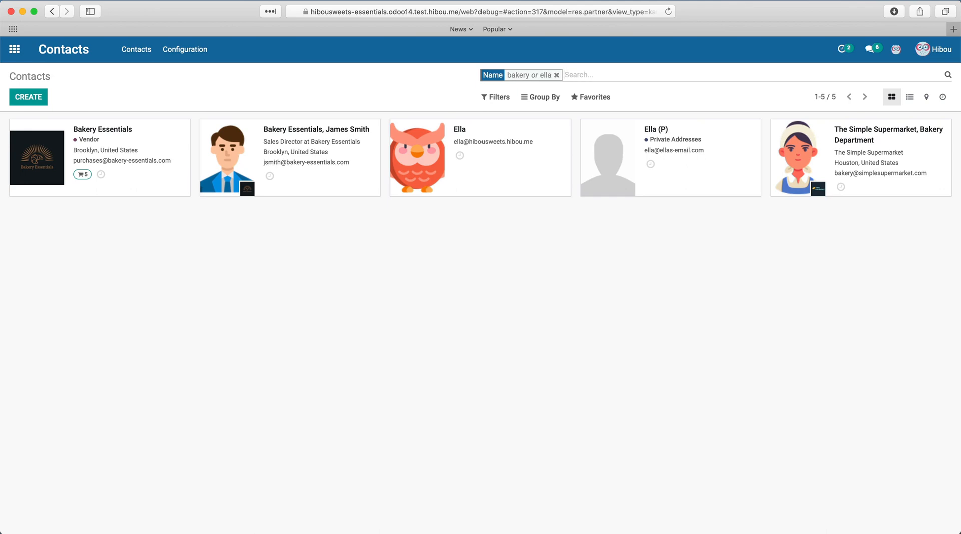
key(BackSpace)
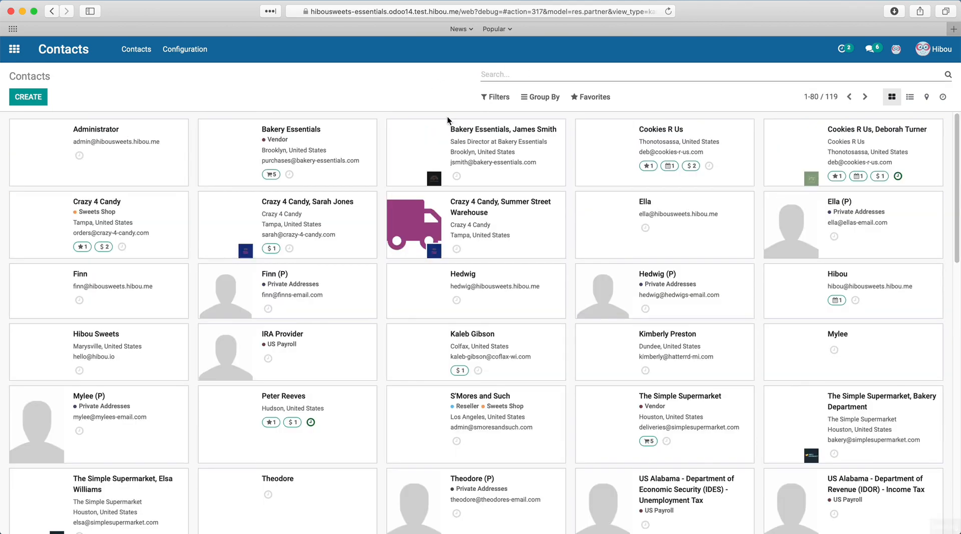
Step: Apply a custom filter that shows only contacts whose City contains "tampa", and close the filter options
click(501, 98)
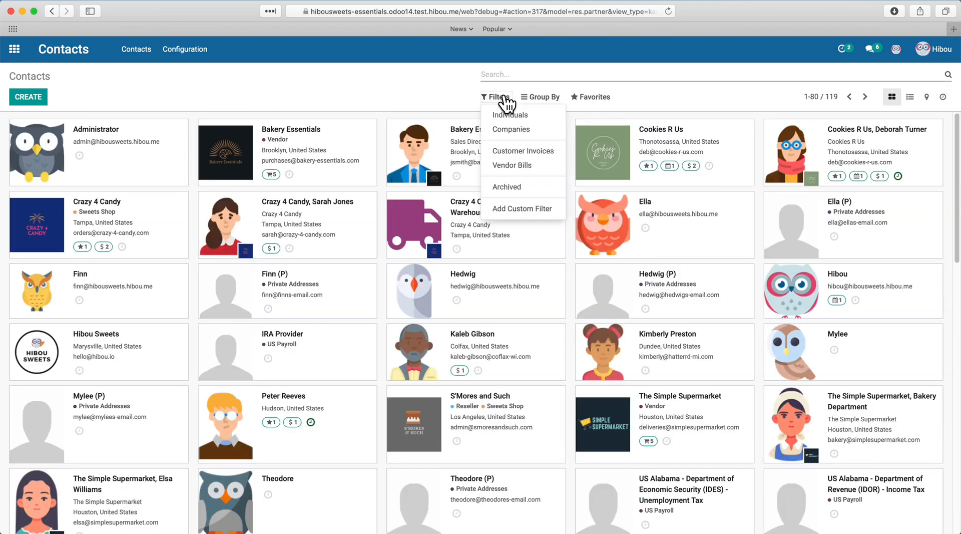
click(540, 210)
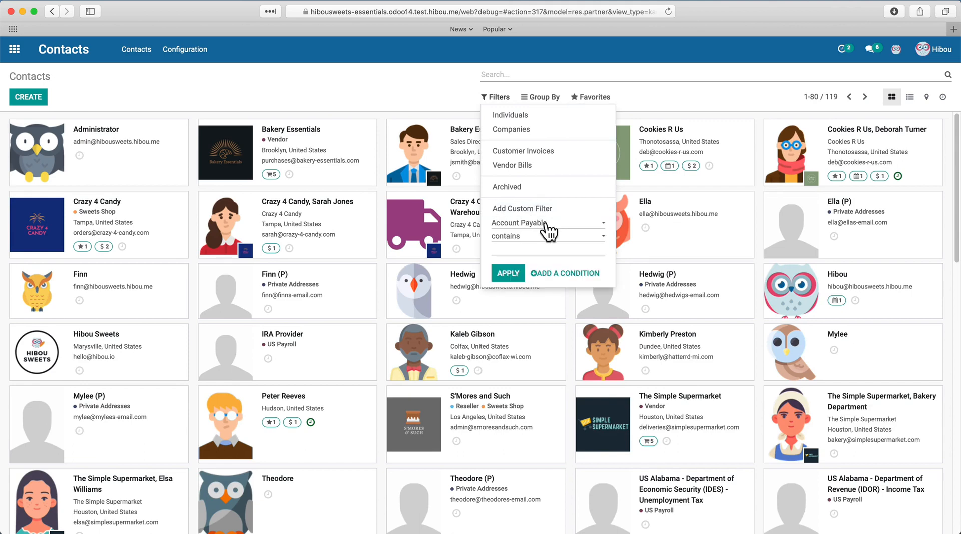
click(547, 227)
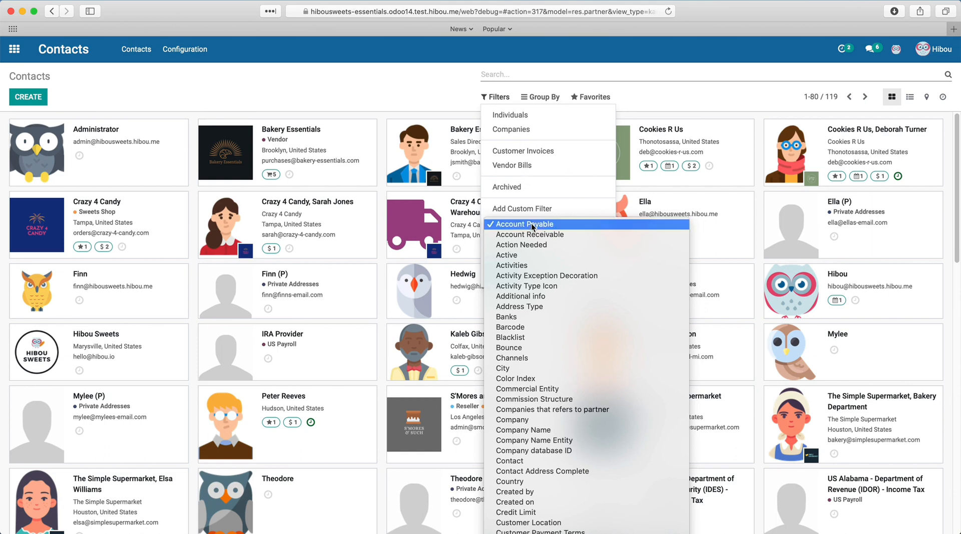
click(525, 368)
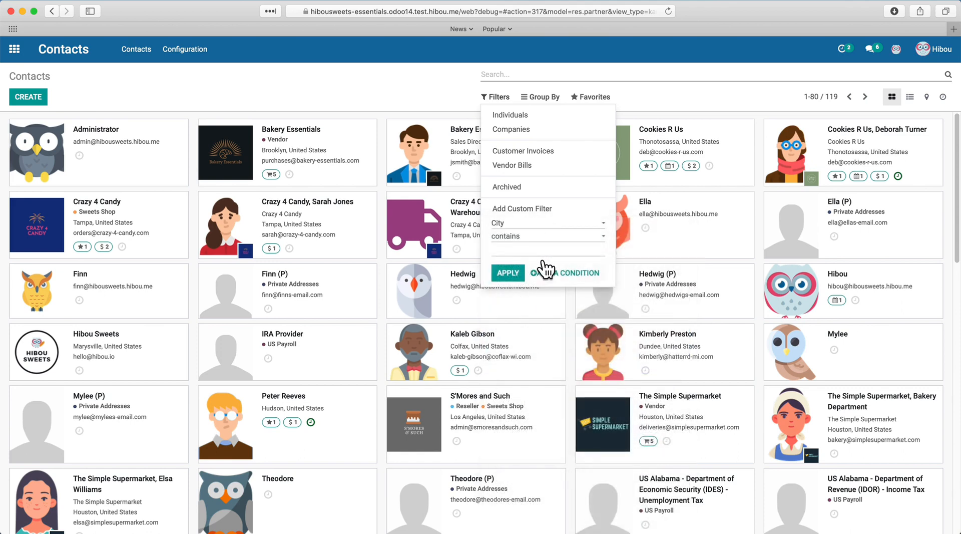
click(544, 253)
text(tampa)
click(515, 274)
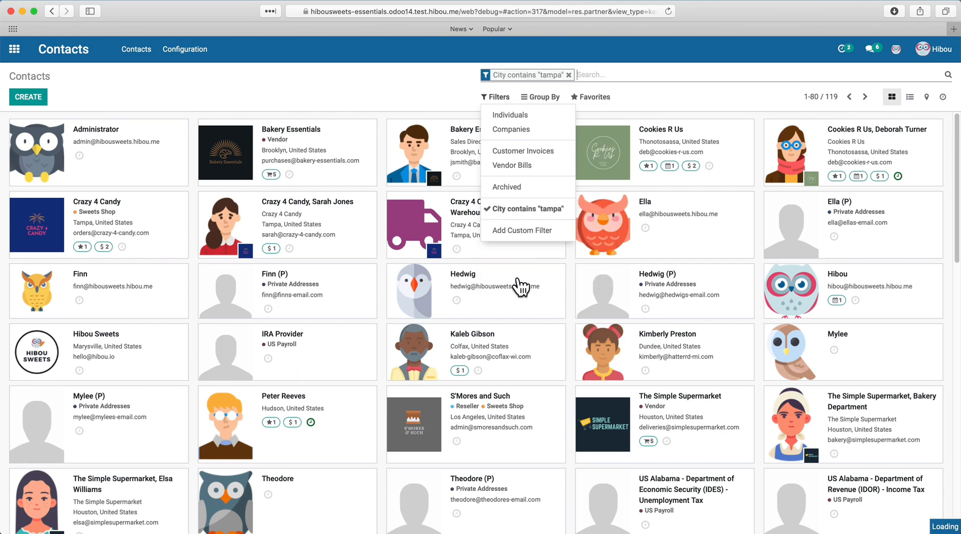
click(265, 344)
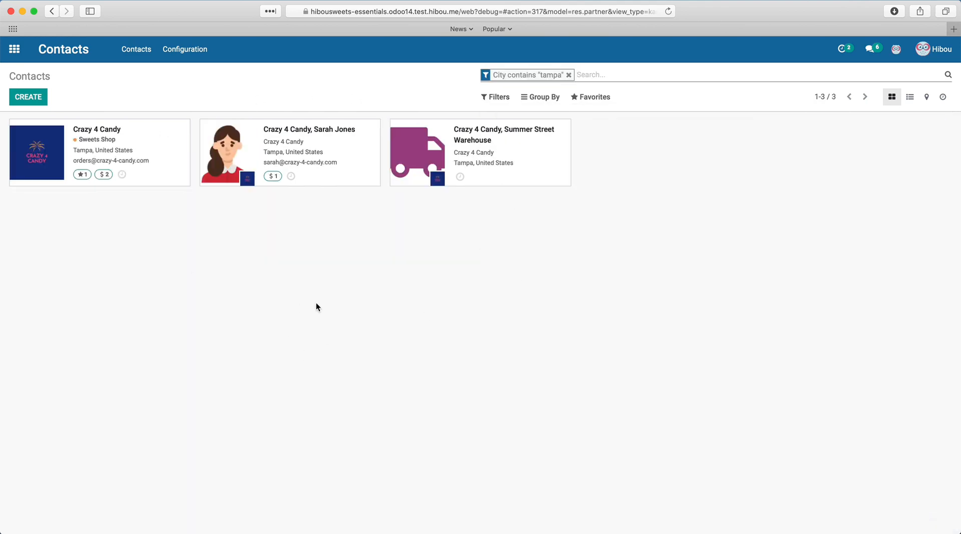
Step: Combine the Tampa city filter with the Individuals filter, and switch both filters off again
click(503, 98)
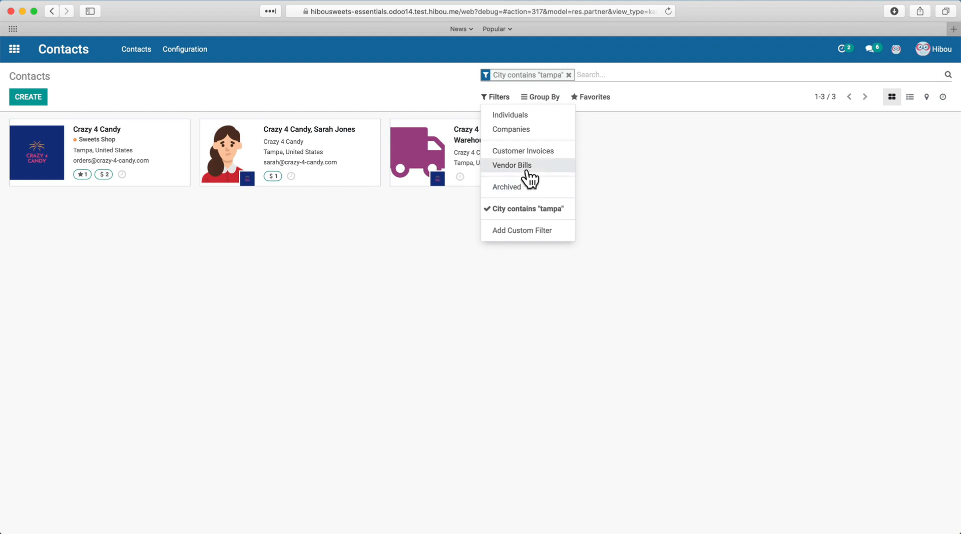
click(532, 122)
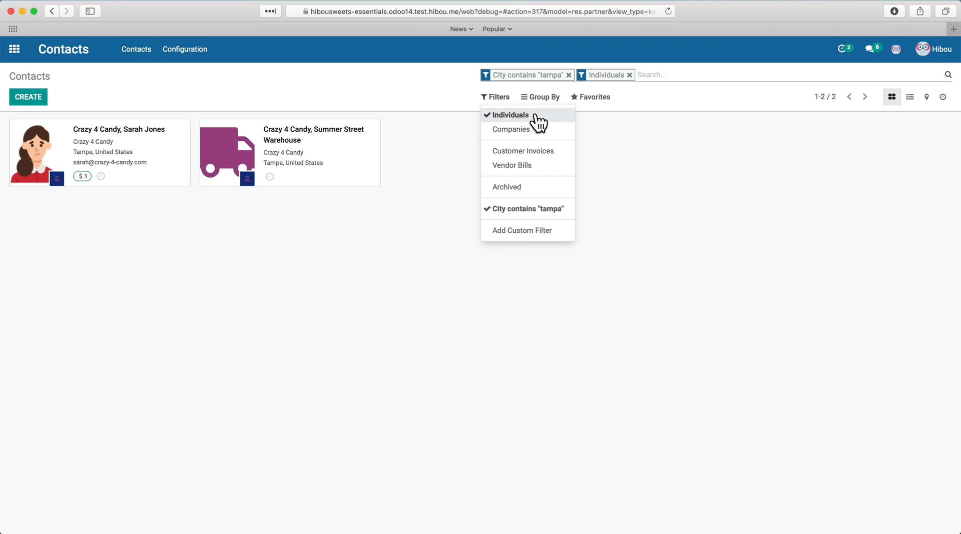
click(535, 116)
click(526, 209)
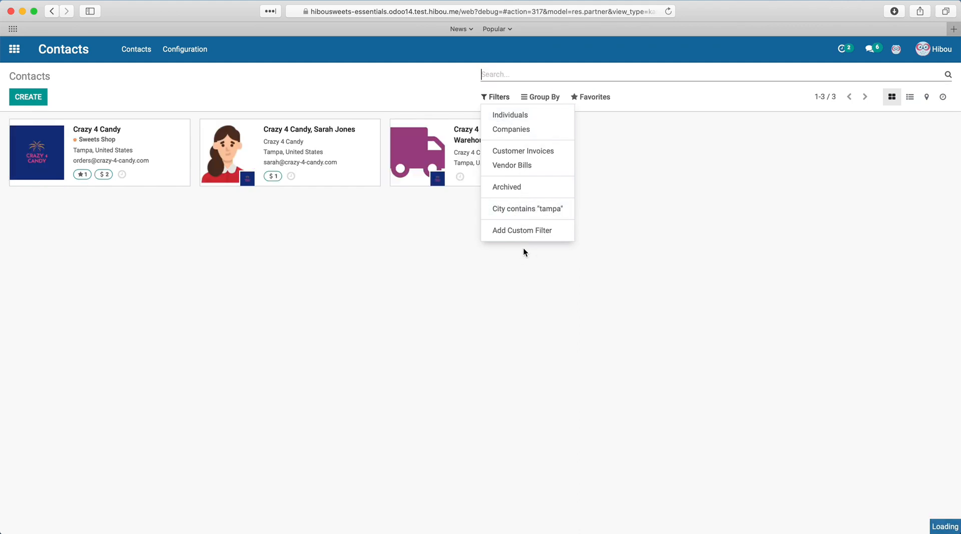
Step: Start a new custom filter with the condition City contains "tampa"
click(526, 232)
click(527, 245)
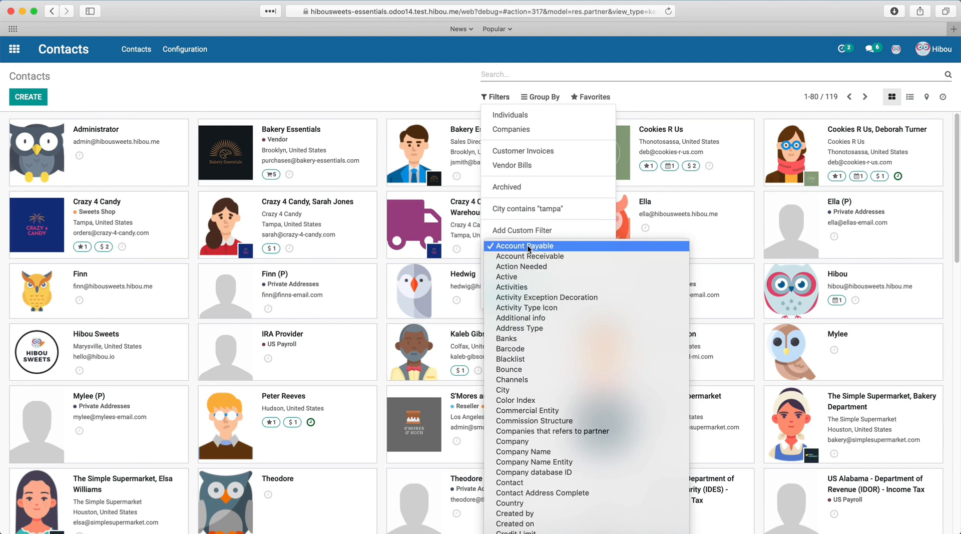
text(city)
key(Return)
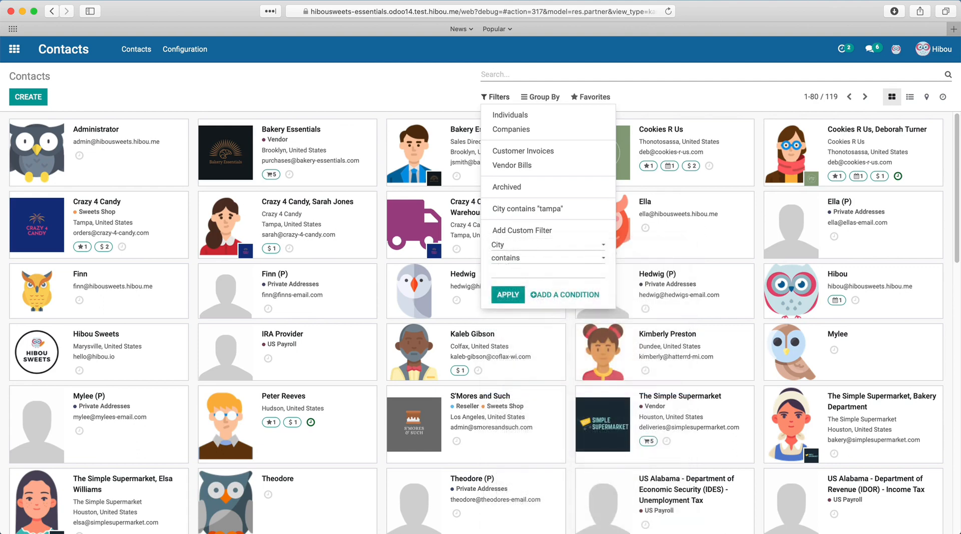
click(515, 276)
text(tampa)
Step: Add the alternative condition City contains "Brooklyn" to the custom filter, apply it and clear it from the search
click(555, 295)
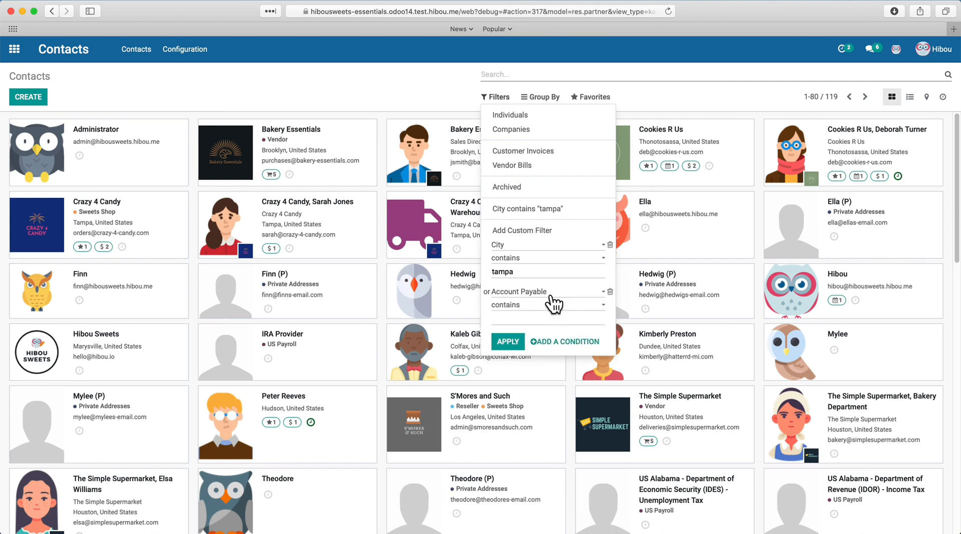
click(551, 292)
text(ci)
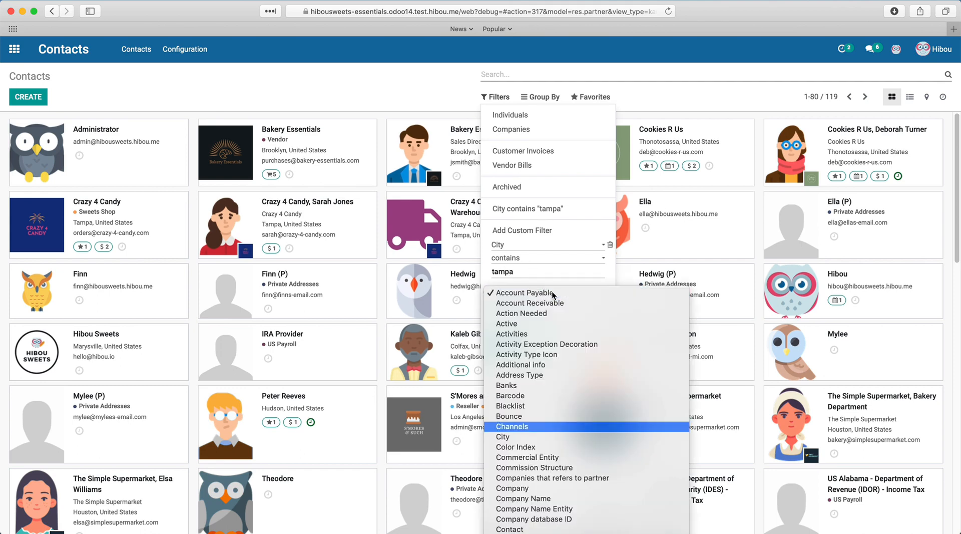
key(Return)
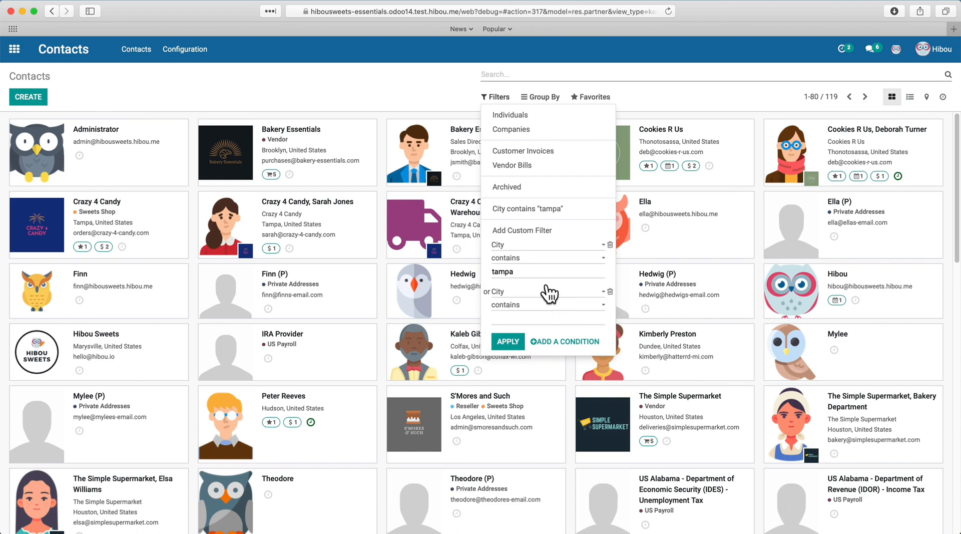
click(544, 321)
text(Brooklyn)
click(507, 341)
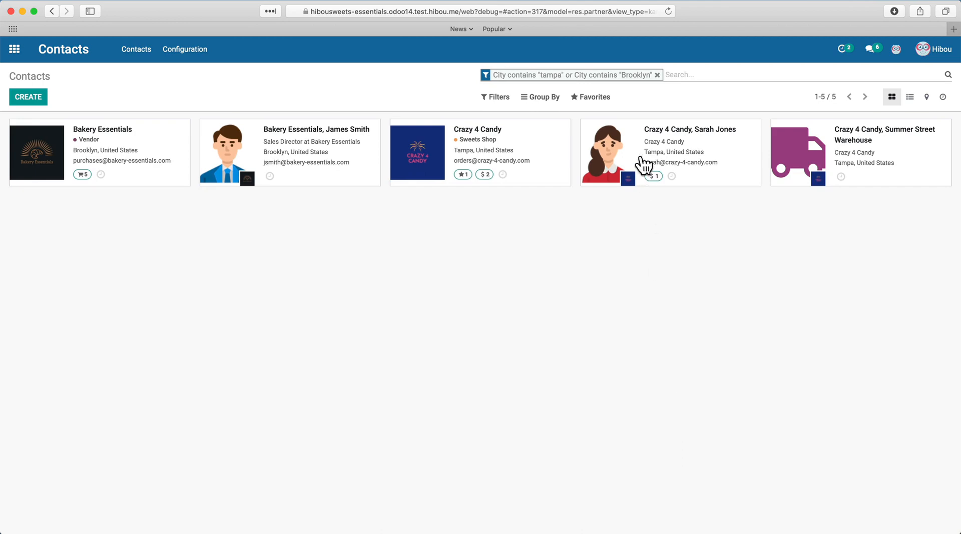
click(657, 75)
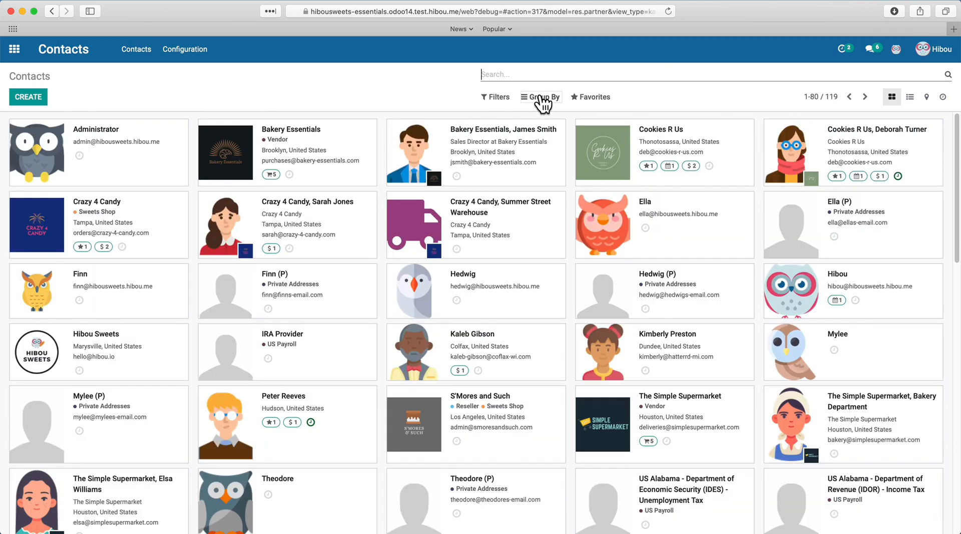
Step: View the fields available for custom grouping, group the contacts by Salesperson and remove that grouping
click(543, 98)
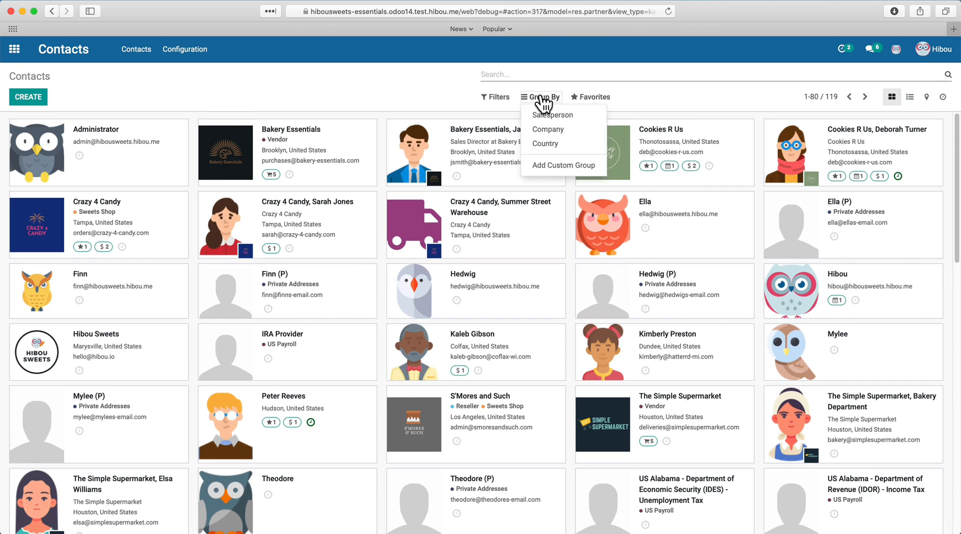
click(564, 166)
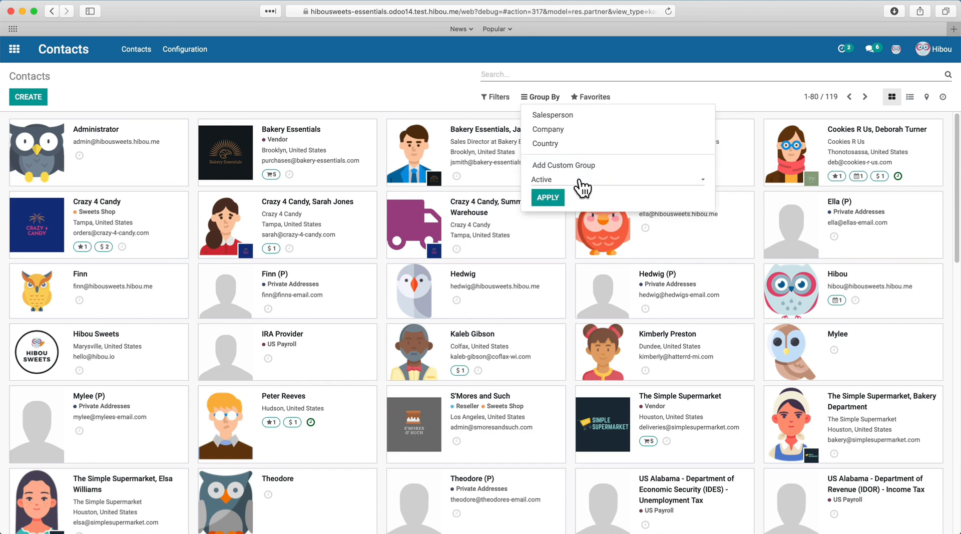
click(581, 181)
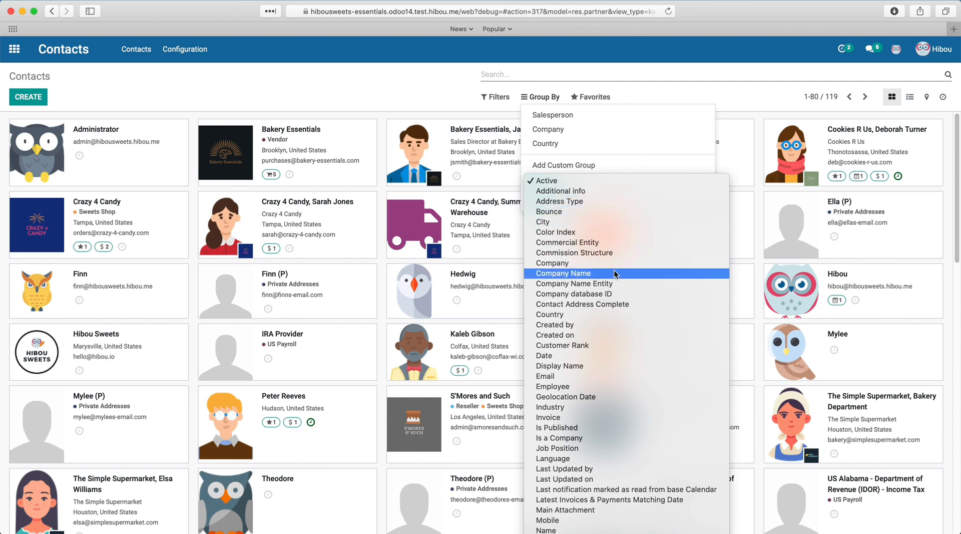
click(621, 139)
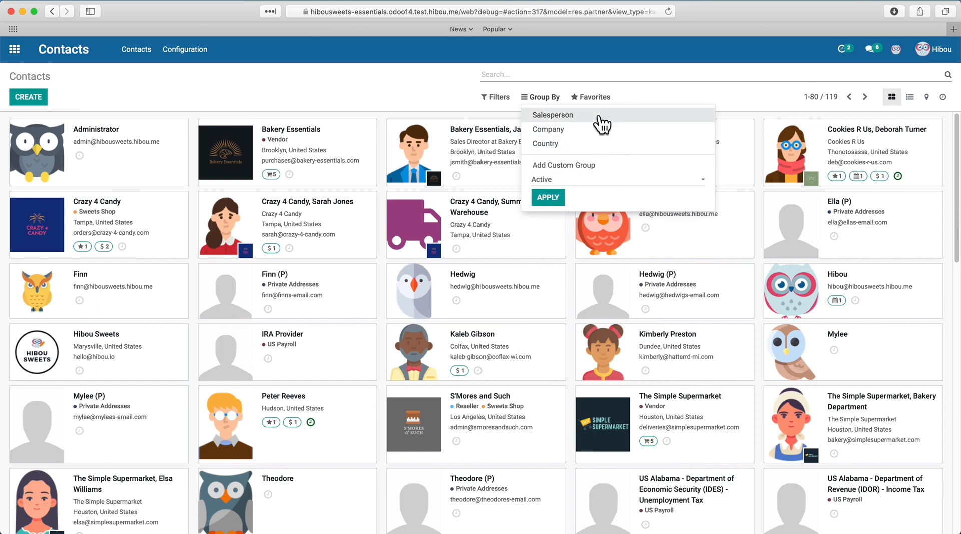
click(590, 116)
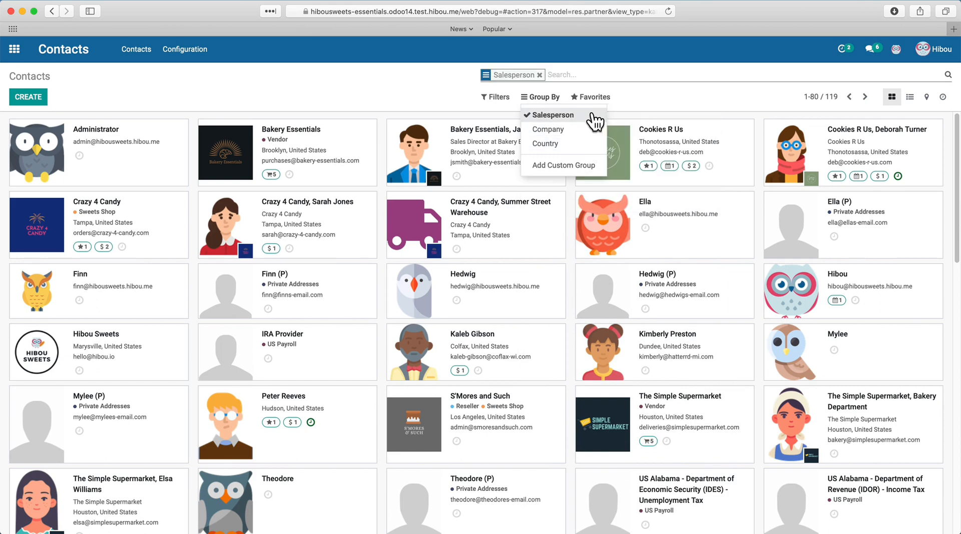
click(547, 117)
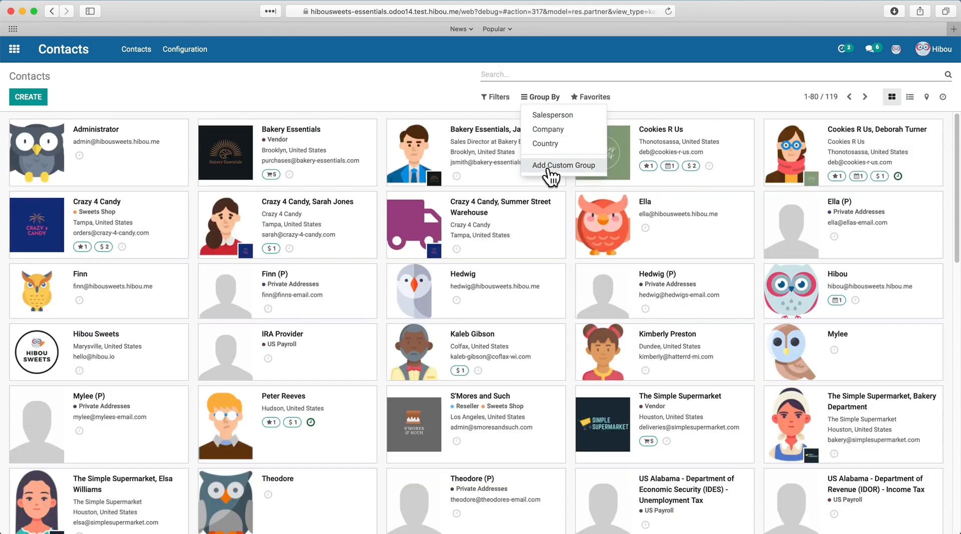
Step: Group the contacts with a custom group on City and close the grouping options
click(554, 167)
click(557, 179)
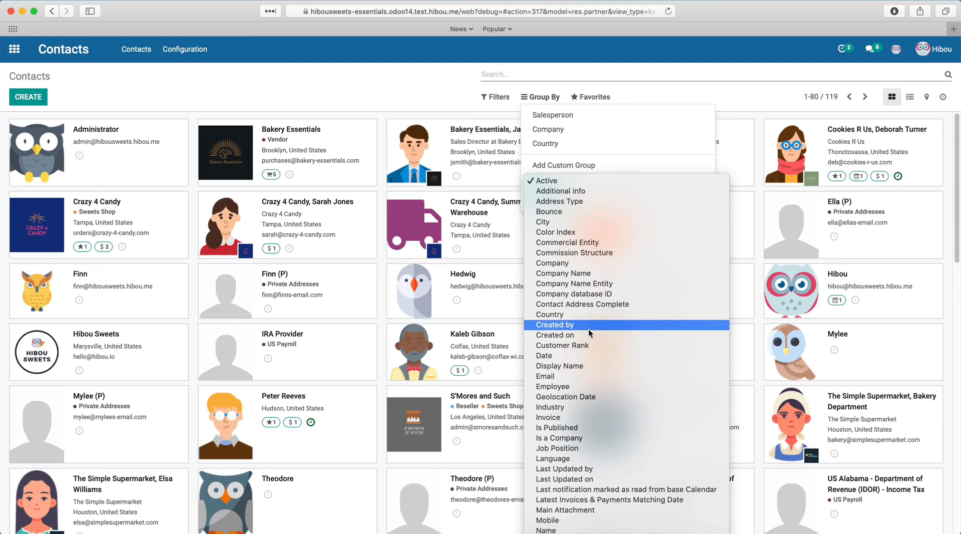
click(570, 224)
click(542, 198)
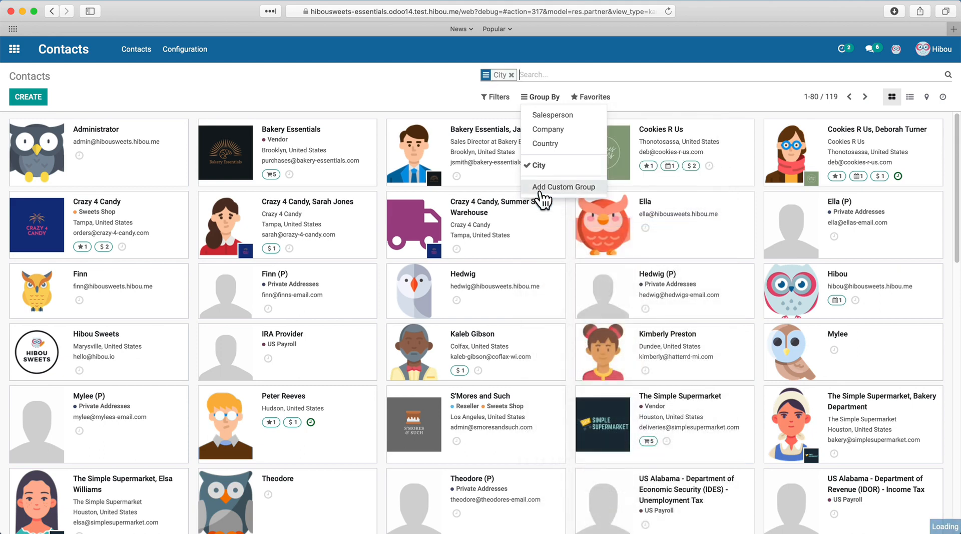
click(417, 75)
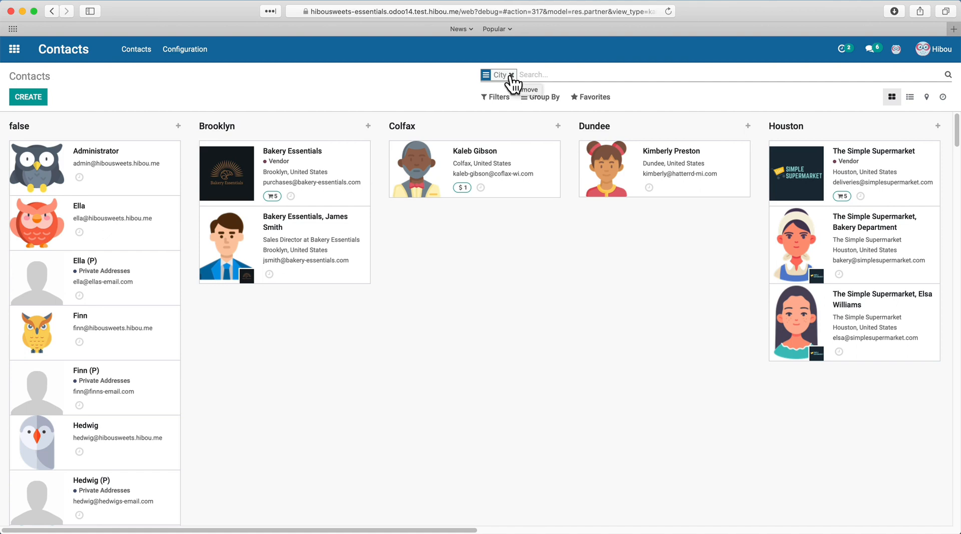
Step: Add Salesperson as a second grouping level under City, and remove both groupings again
click(534, 98)
click(562, 122)
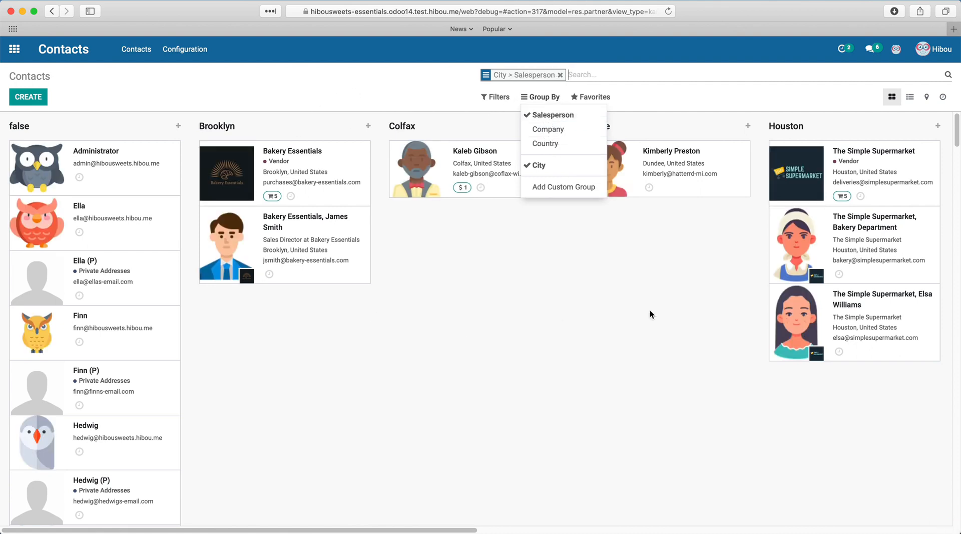
click(599, 123)
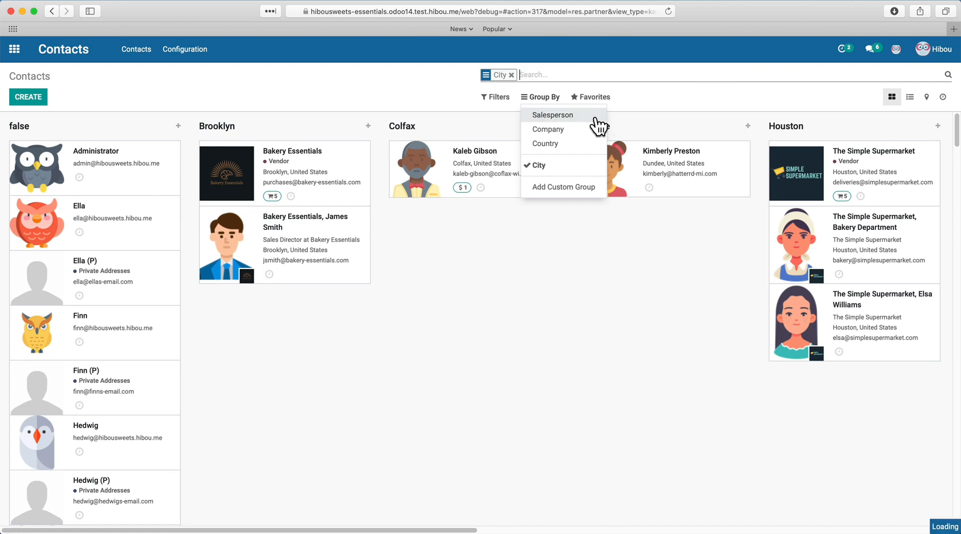
click(572, 166)
click(432, 84)
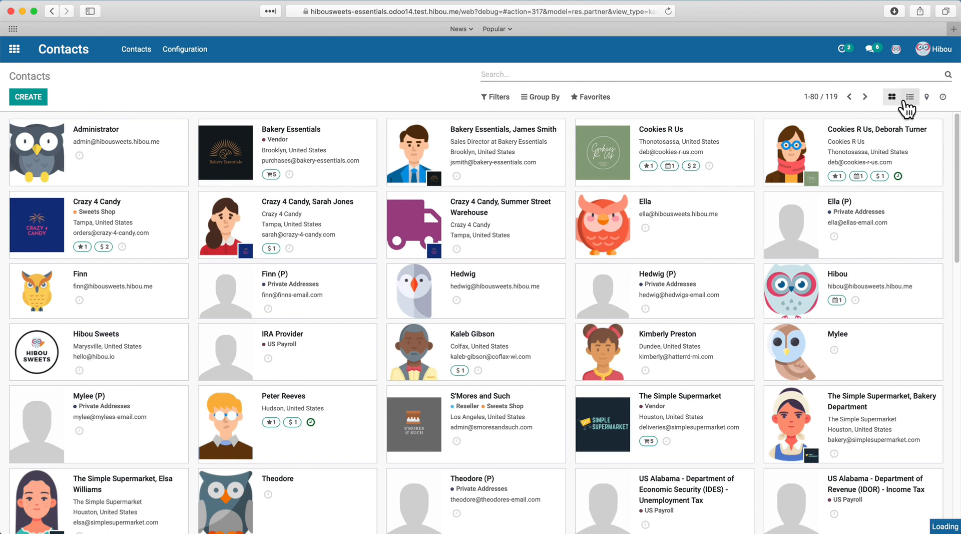
Step: Switch the contacts to the list view and group them by City and then by Salesperson
click(909, 98)
click(534, 98)
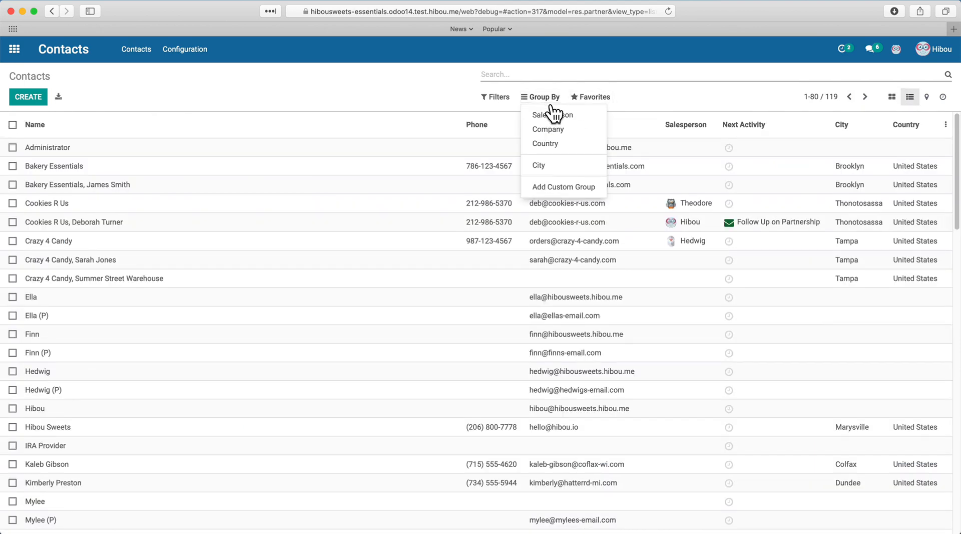
click(564, 171)
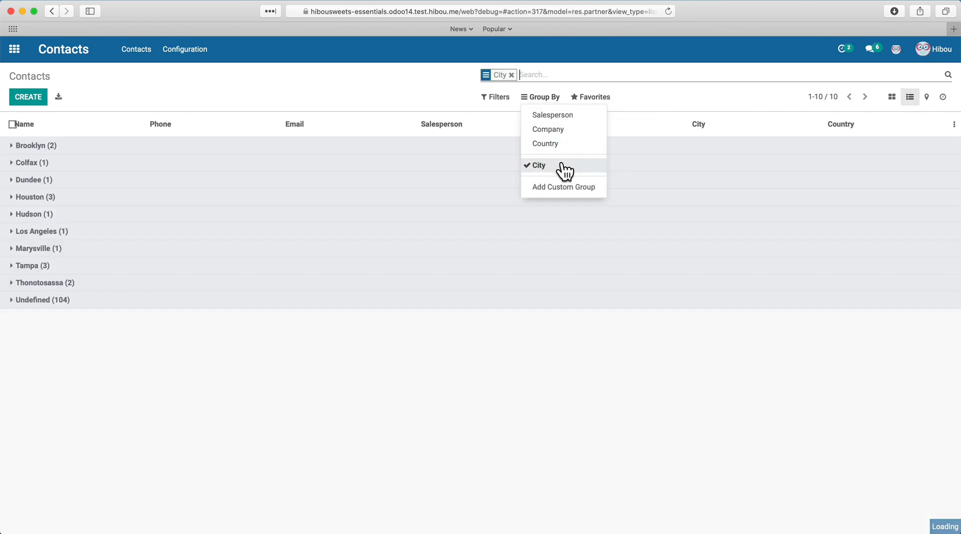
click(575, 120)
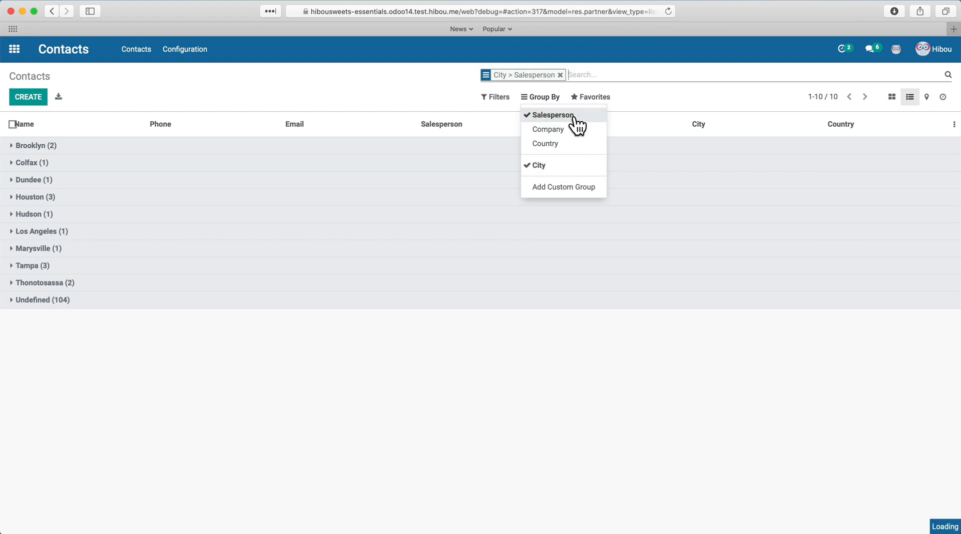
Step: Add a custom group on Is a Company as the third grouping level and close the grouping options
click(559, 192)
click(560, 202)
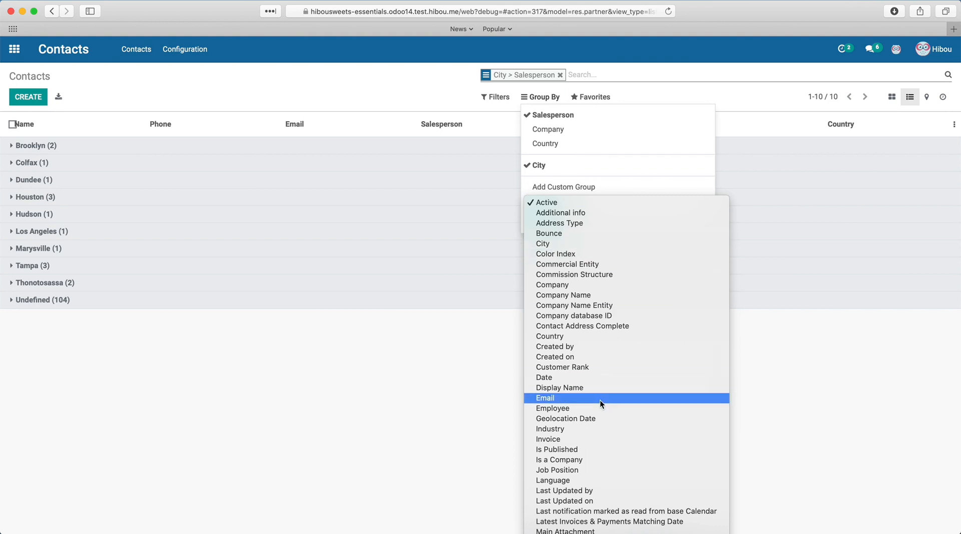
click(597, 461)
click(553, 223)
click(352, 343)
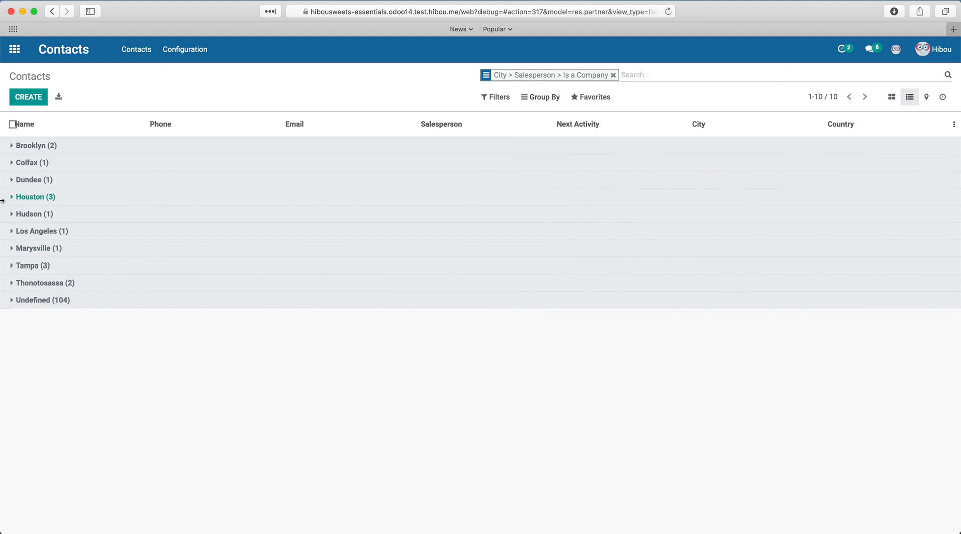
Step: Expand the Brooklyn group with its Undefined salesperson subgroup, and expand the Colfax group
click(25, 146)
click(55, 163)
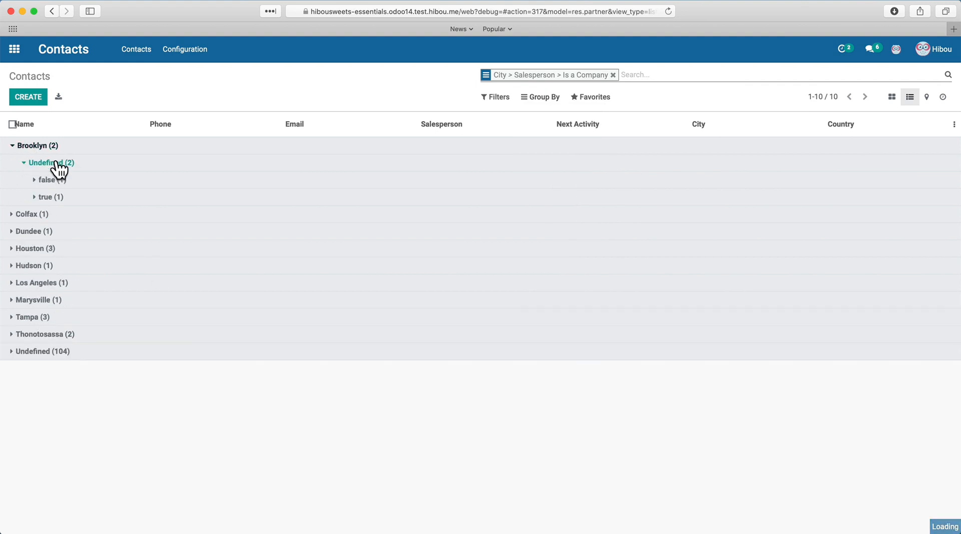
click(42, 214)
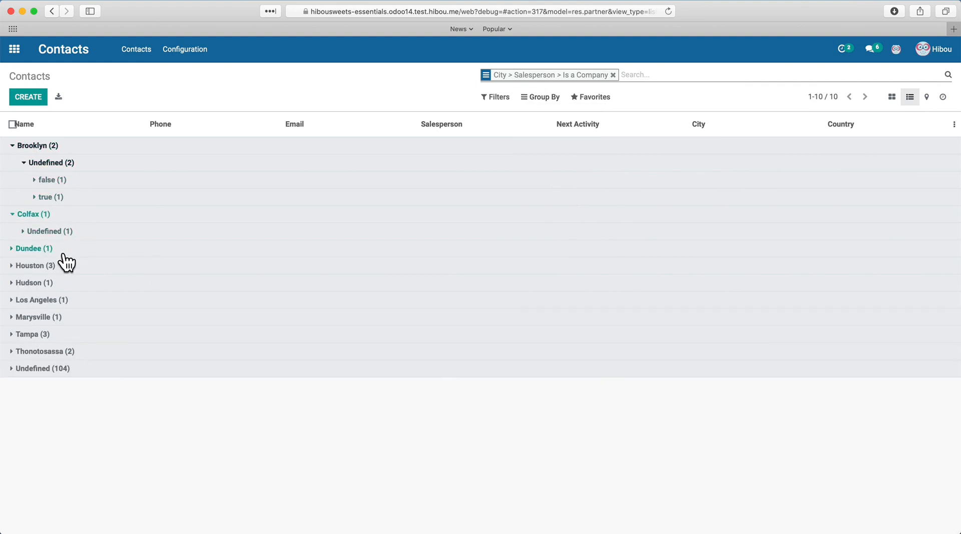
Step: Expand the Dundee, Houston and Tampa groups, and open Tampa's named salesperson subgroup down to the contact under true
click(63, 251)
click(61, 285)
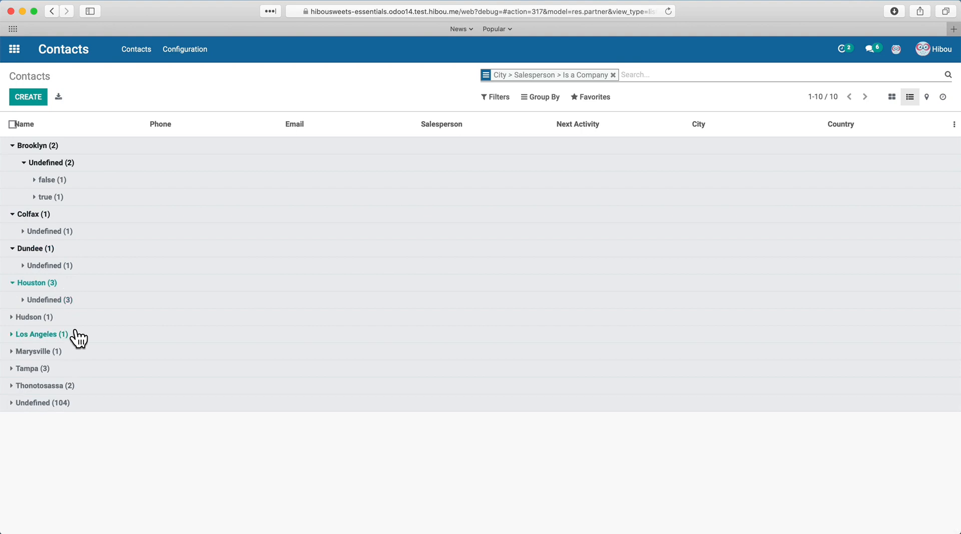
click(50, 369)
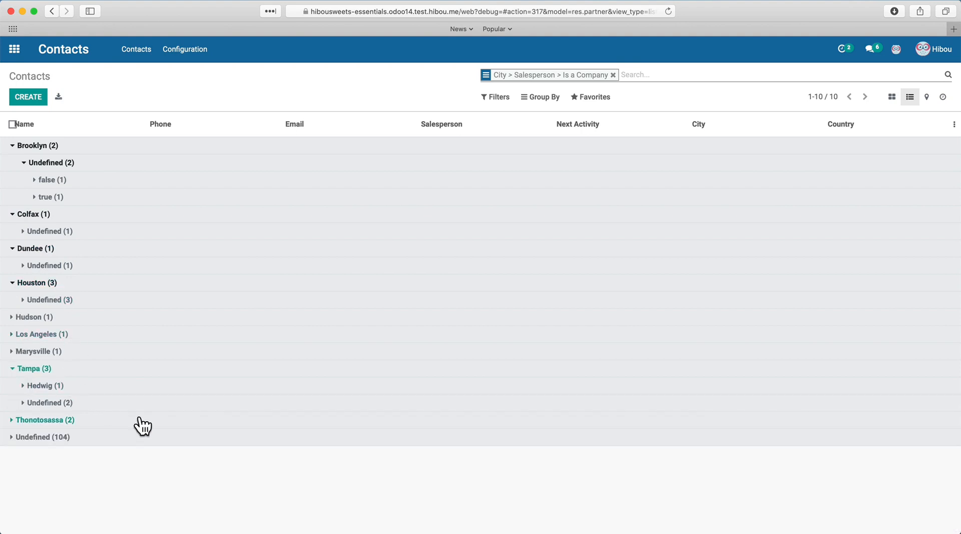
click(40, 389)
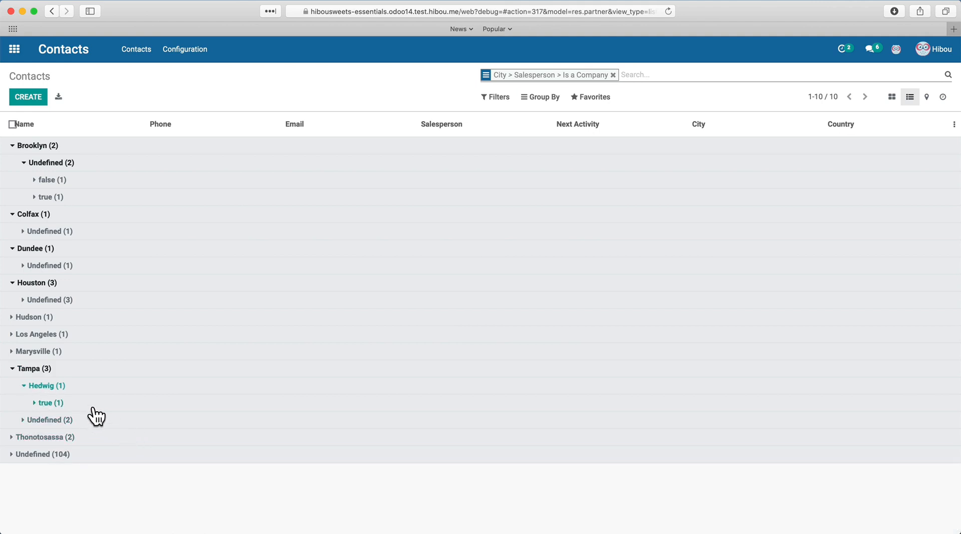
click(52, 403)
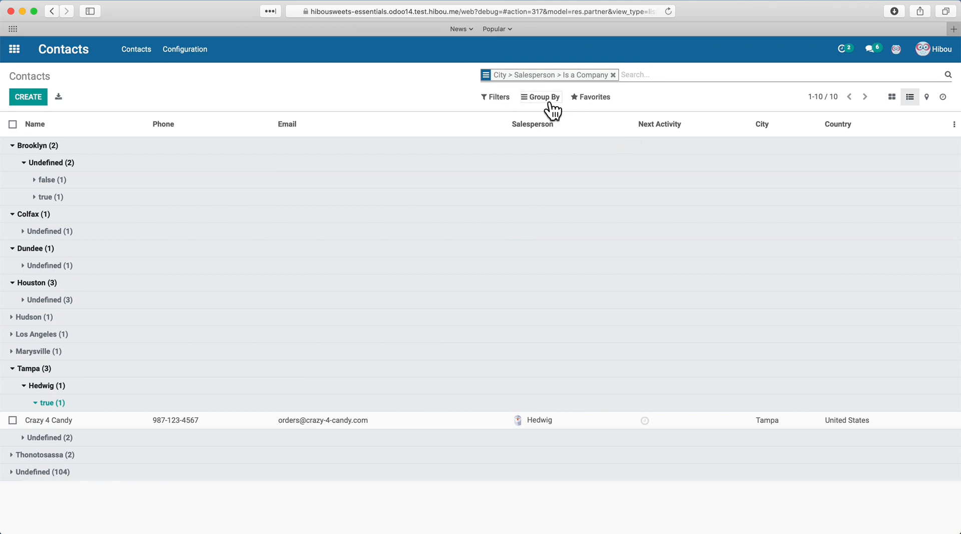
Step: Return to the ungrouped kanban view and filter the contacts by City contains "tampa" or City contains "Brooklyn"
click(890, 98)
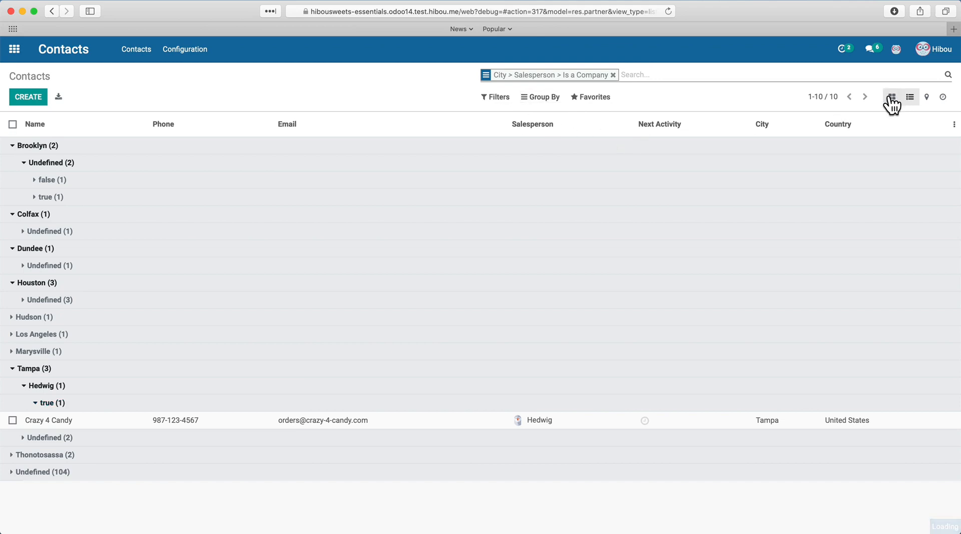
click(612, 75)
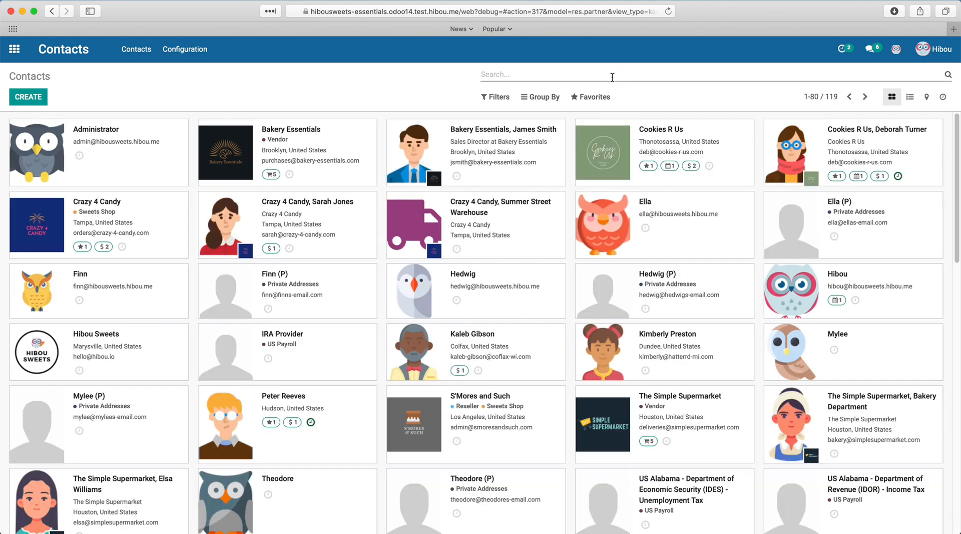
click(500, 97)
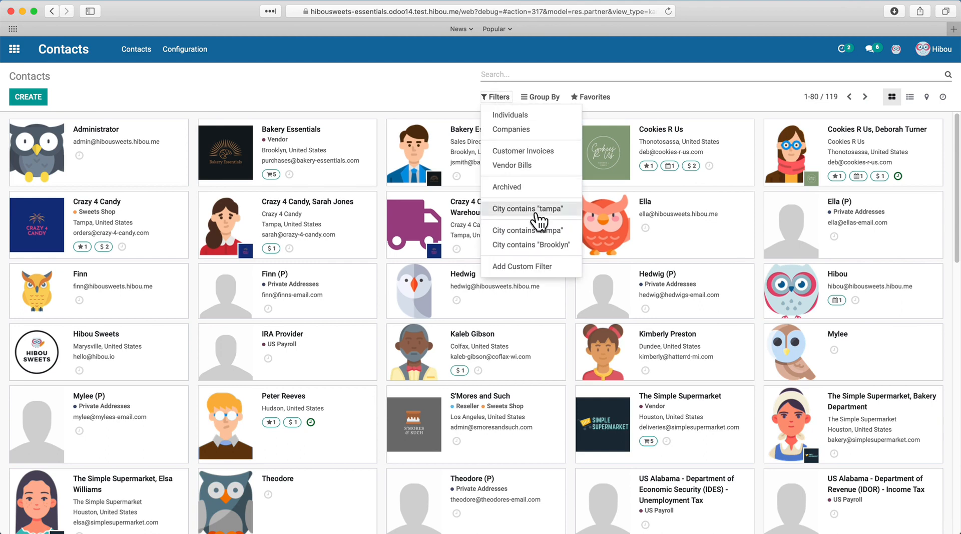
click(533, 231)
click(543, 249)
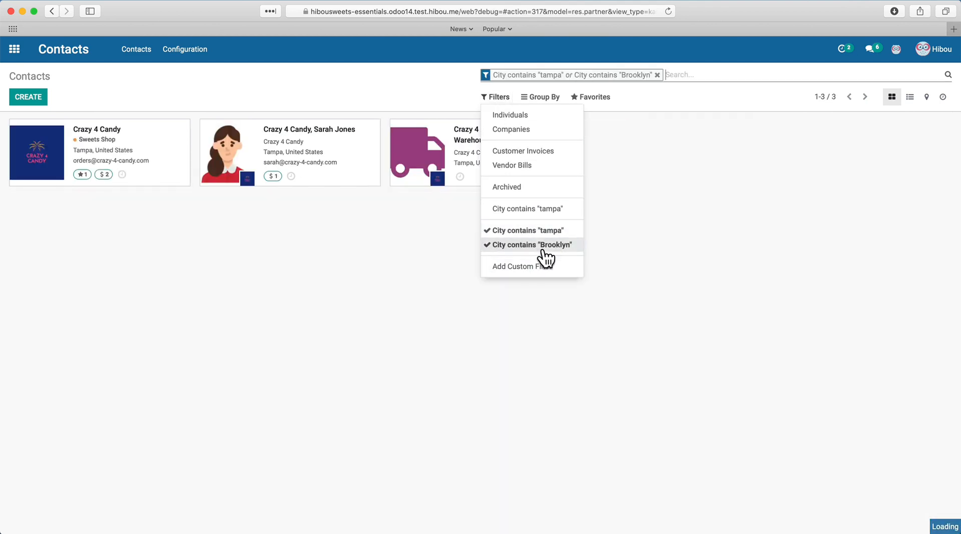
click(313, 360)
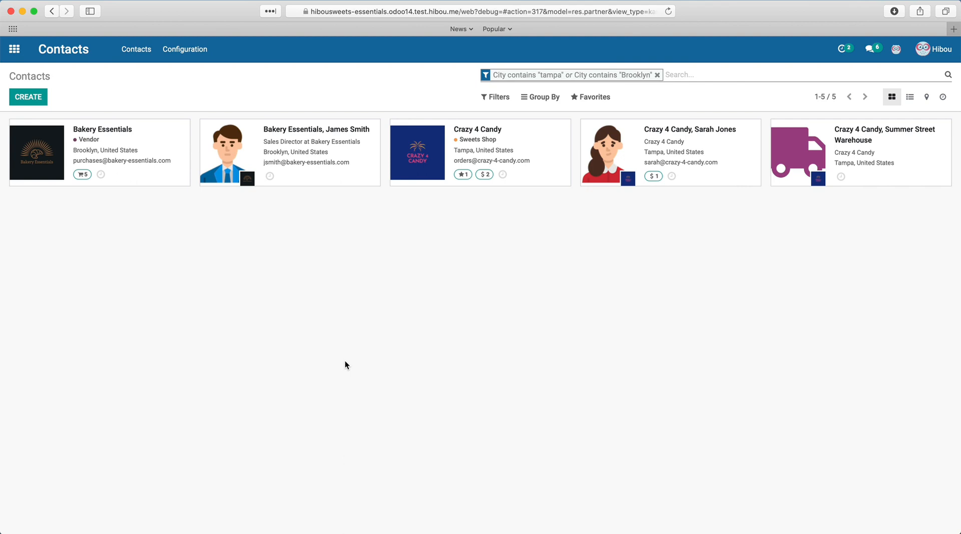
Step: Save the current contact search as a favorite named "Tampa + Brooklyn"
click(599, 98)
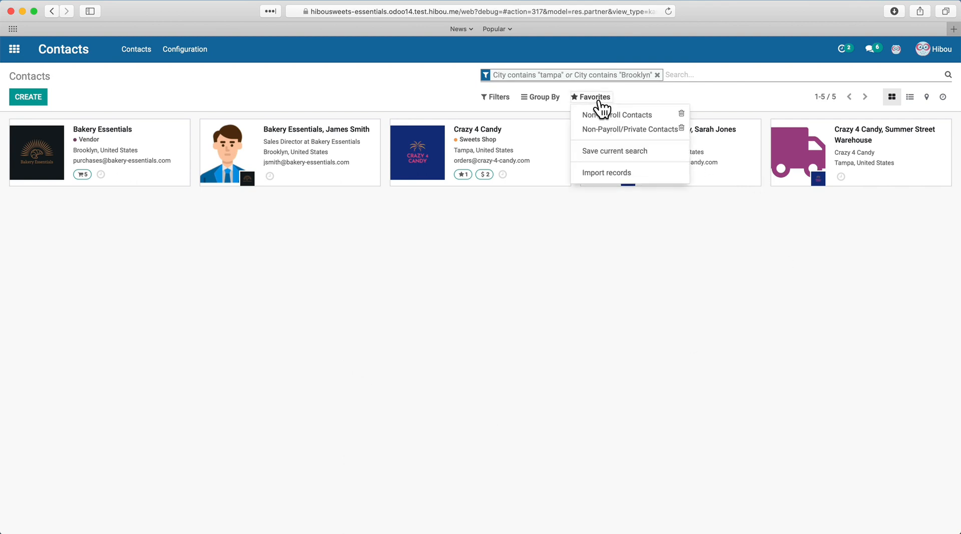
click(615, 151)
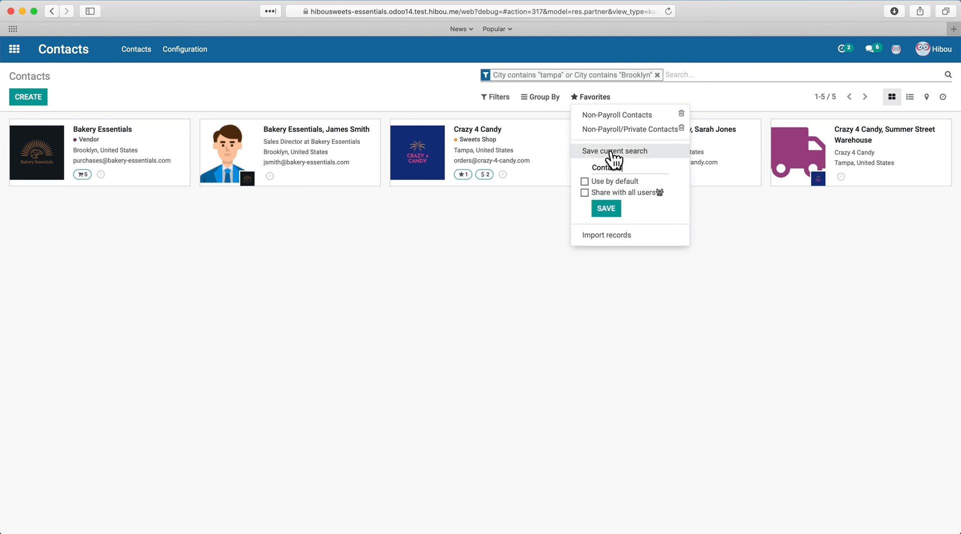
drag(634, 169, 534, 154)
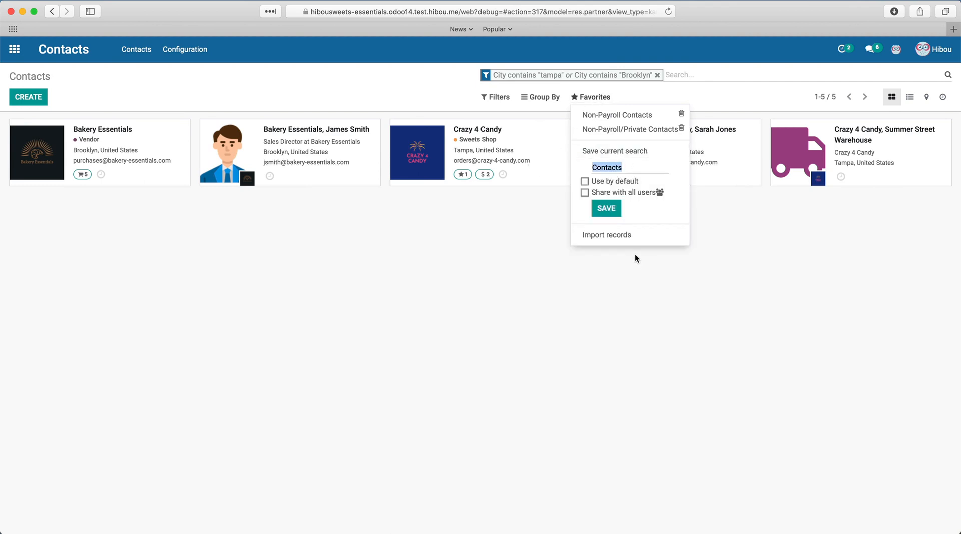
text(Tampa + Brooklyn)
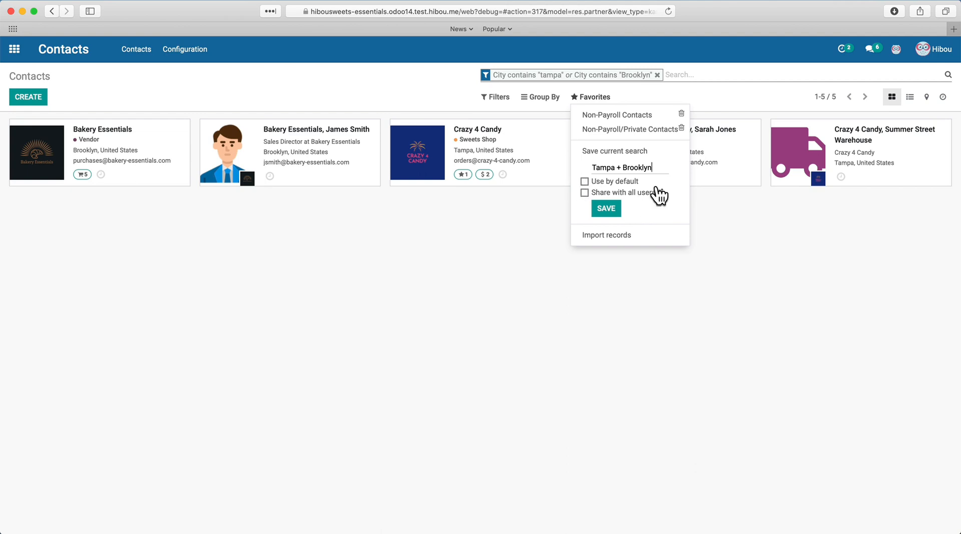
drag(655, 167, 591, 162)
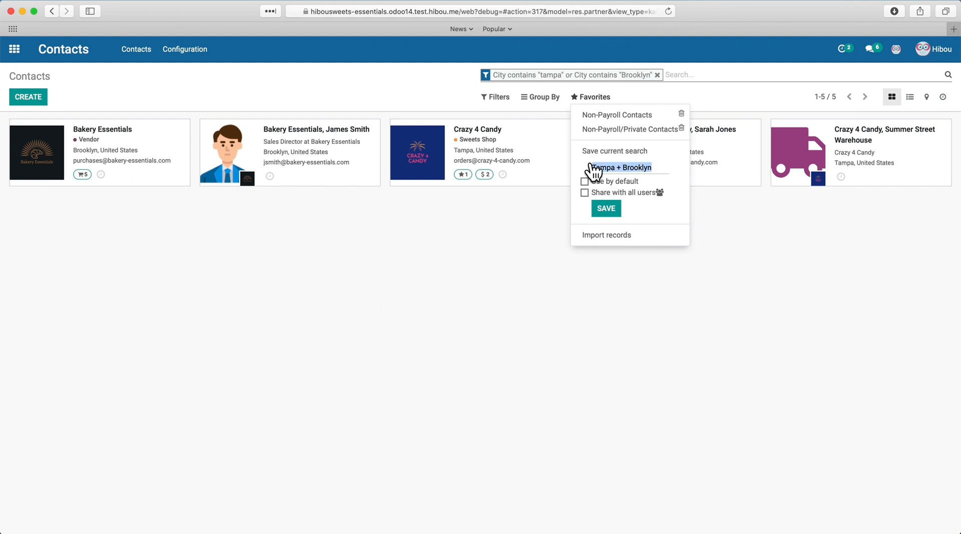
click(659, 168)
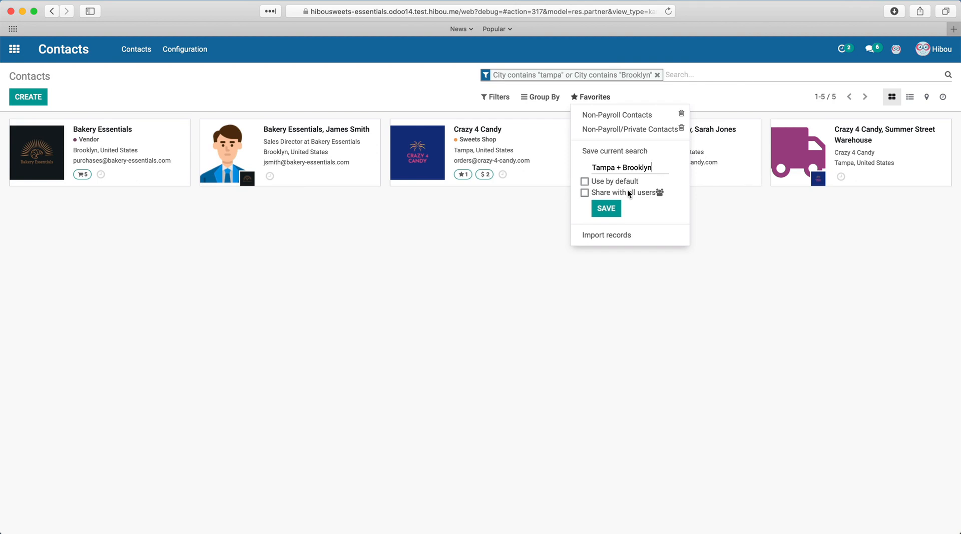
click(610, 182)
click(616, 211)
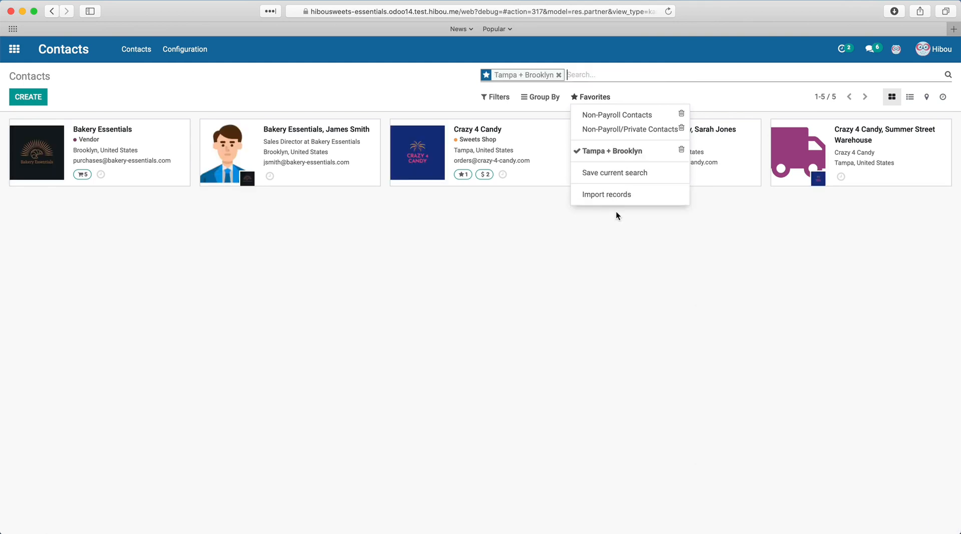
click(629, 265)
Step: Reopen the Contacts app from the home screen, apply the Tampa + Brooklyn favorite, and remove it again
click(18, 50)
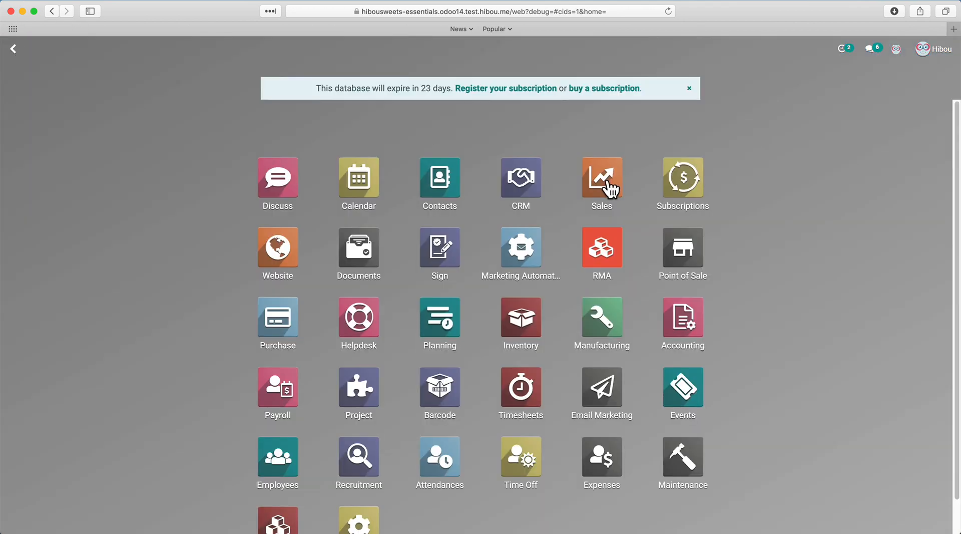
click(440, 186)
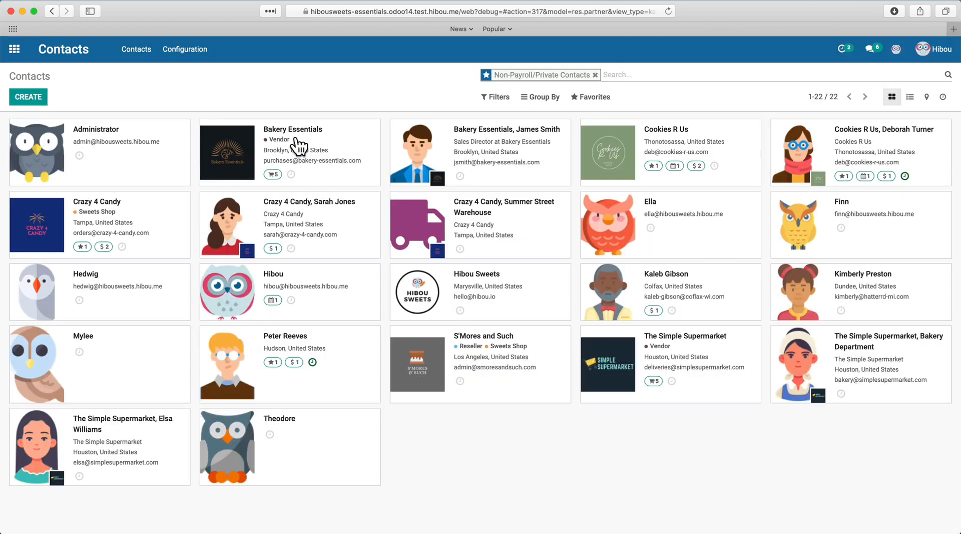
click(583, 97)
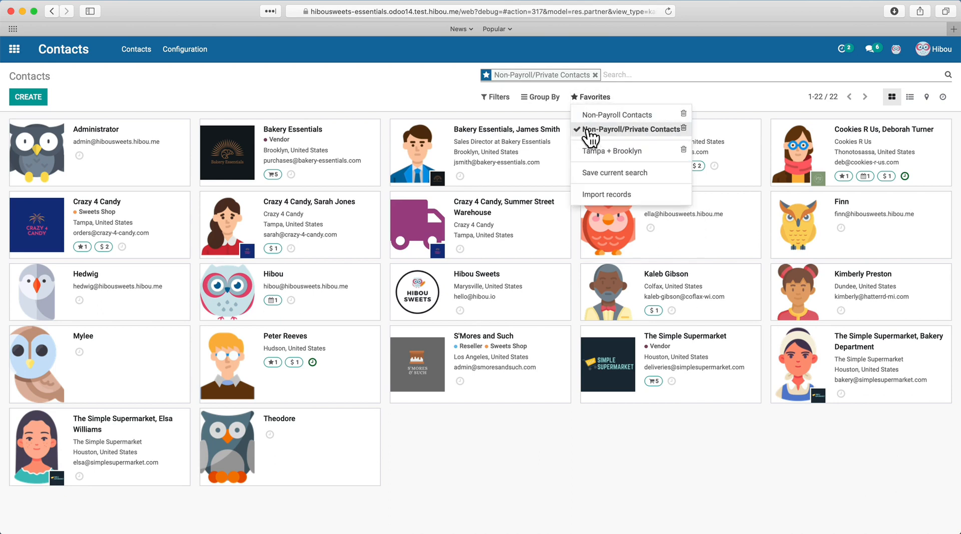
click(598, 151)
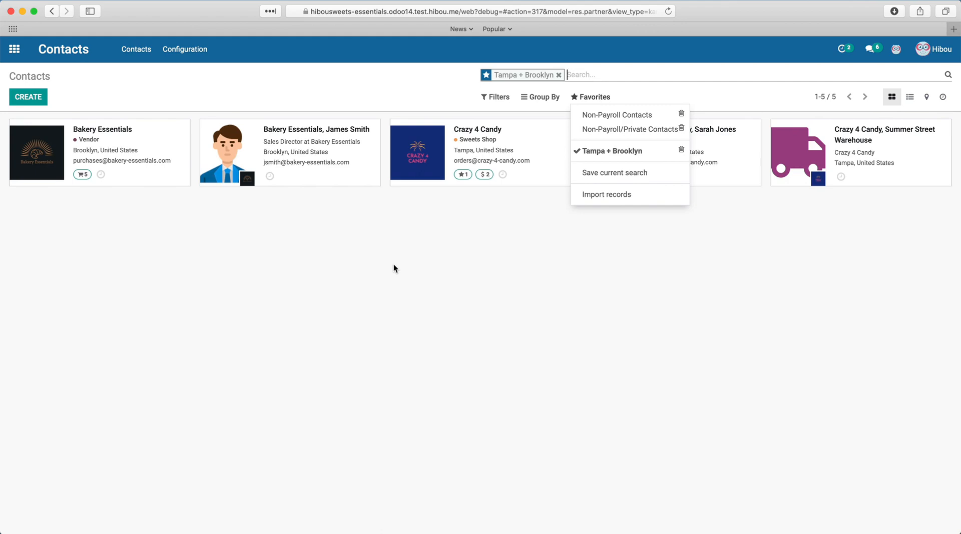
click(559, 75)
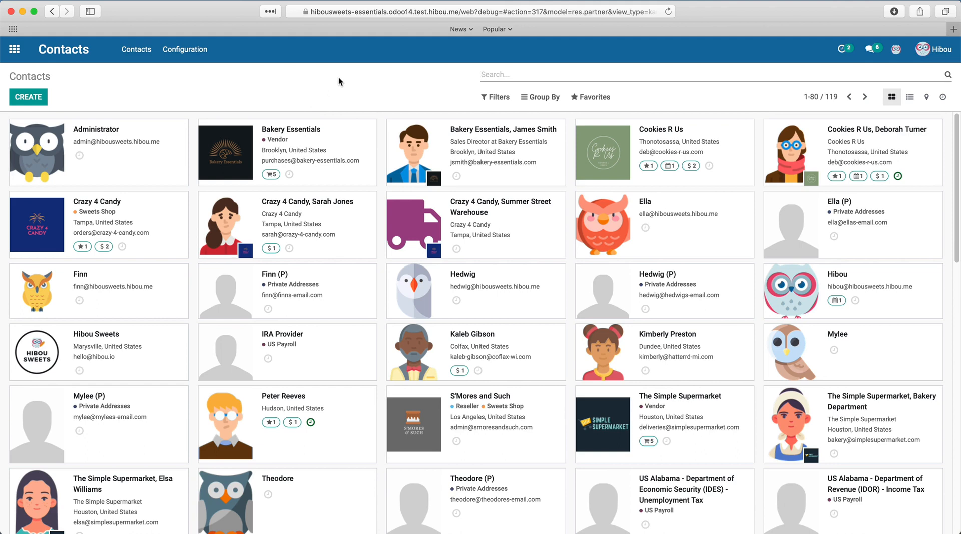
Step: Switch the contacts to the list view, group them by Salesperson, and remove that grouping again
click(907, 101)
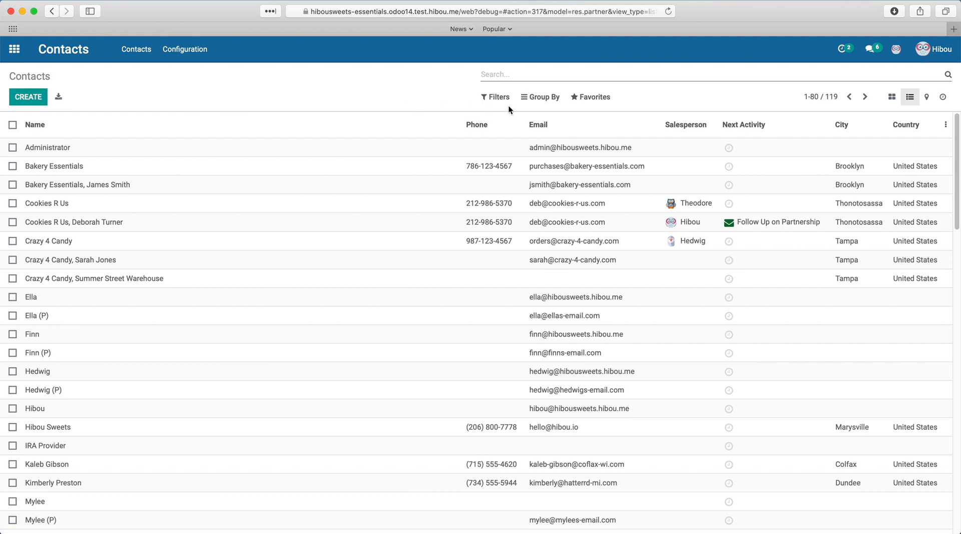
click(543, 98)
click(551, 116)
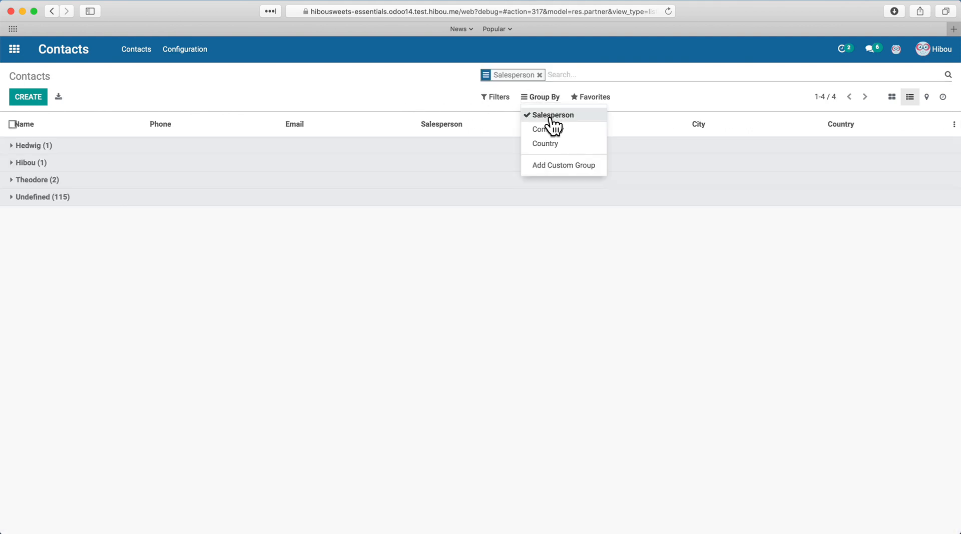
click(551, 119)
click(417, 95)
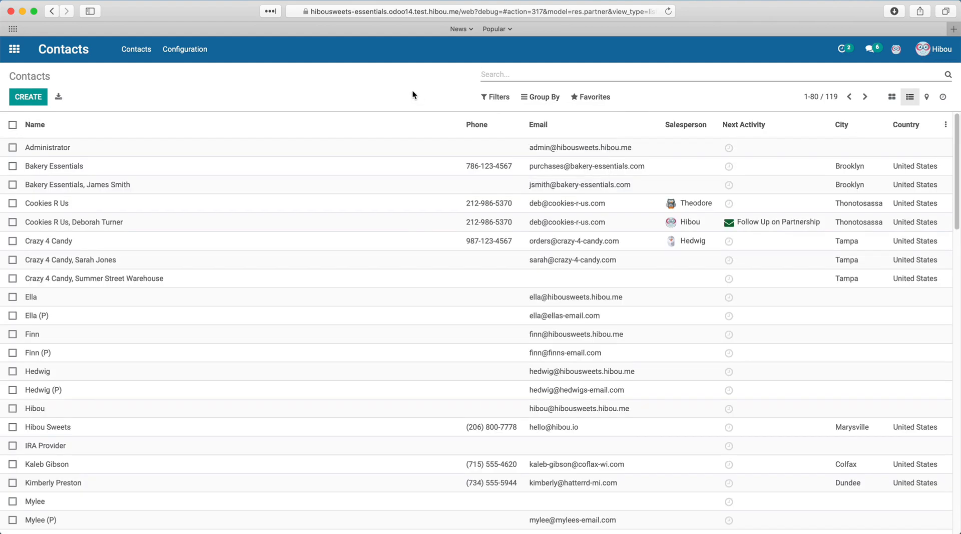
Step: Hide the City, Activities, Salesperson and Country columns in the contact list and show the State column
click(946, 126)
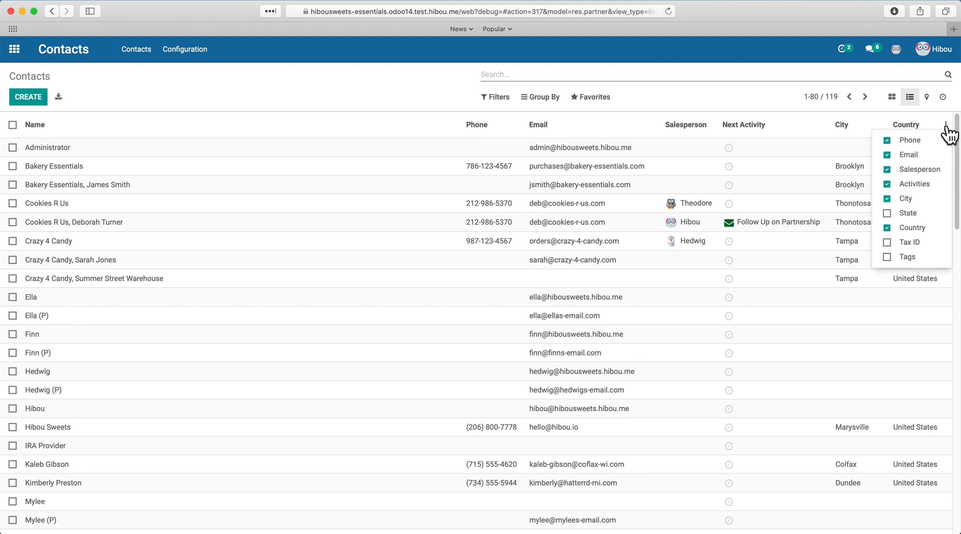
click(889, 199)
click(888, 184)
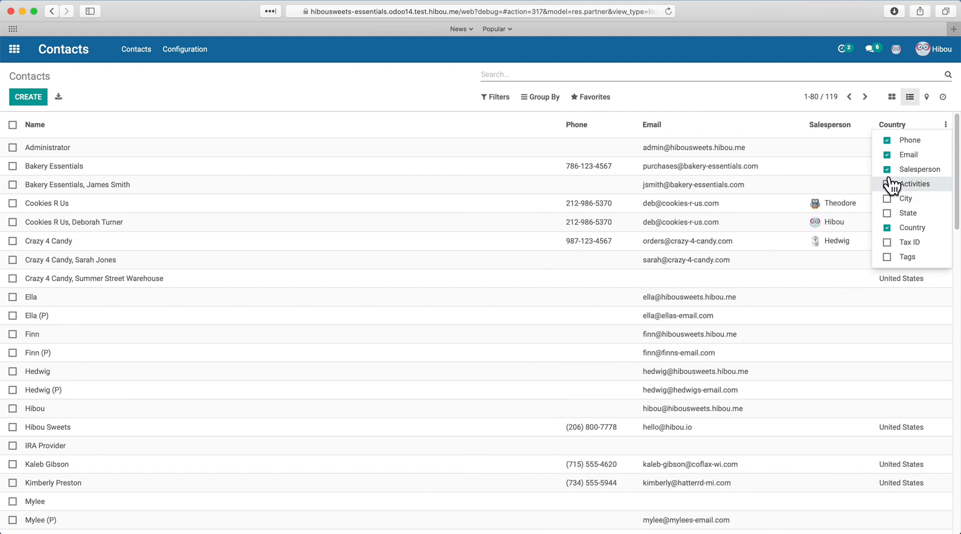
click(887, 169)
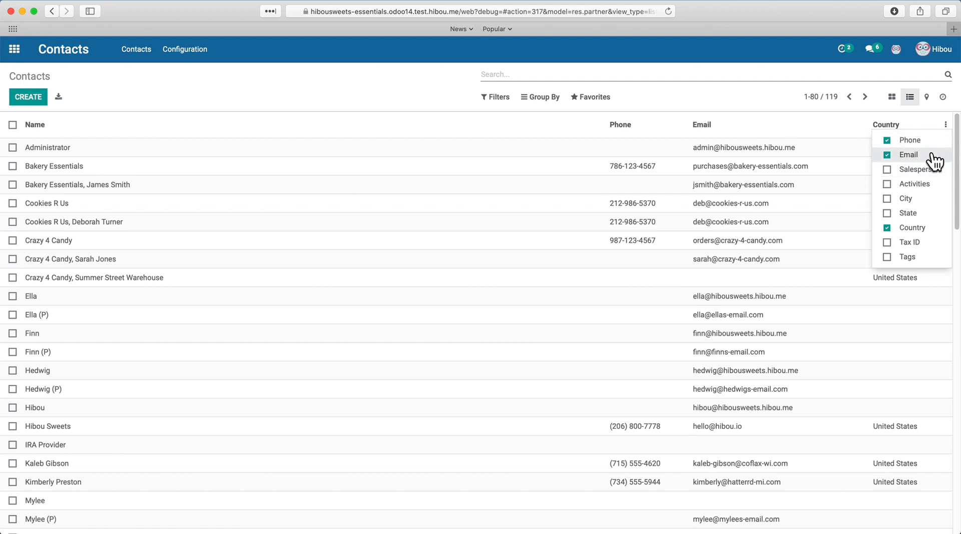
click(887, 227)
click(887, 213)
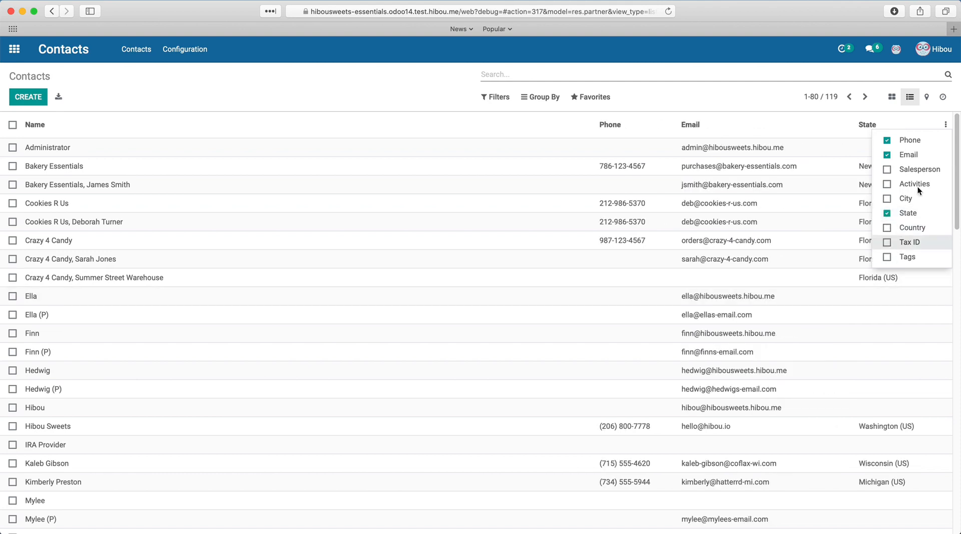
click(945, 125)
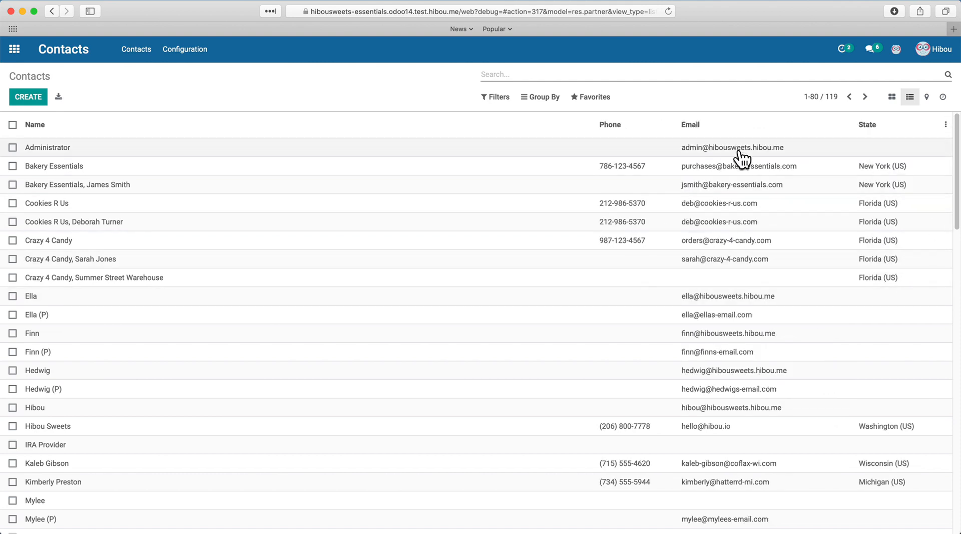
click(945, 126)
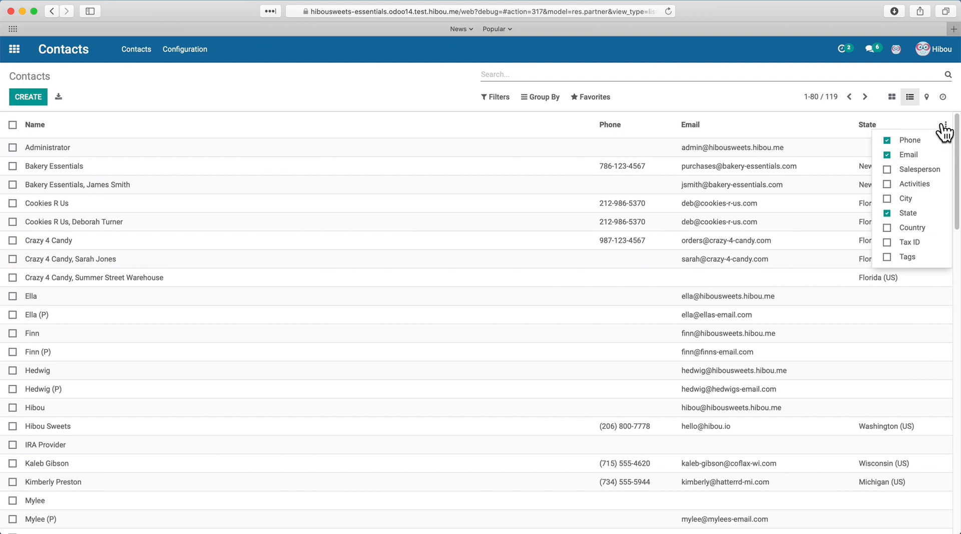
click(945, 126)
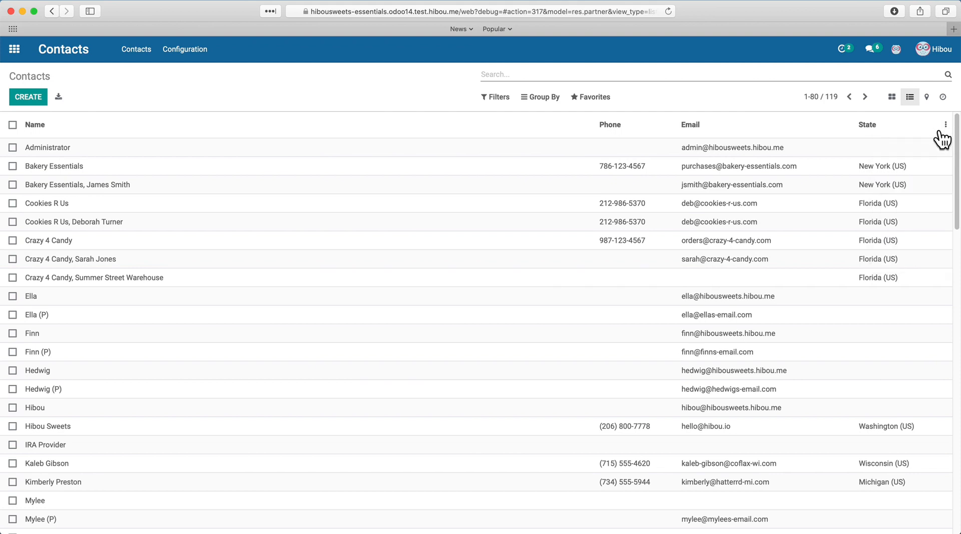
Step: Set the range of contacts displayed in the list to 1-119
click(807, 96)
key(BackSpace)
key(BackSpace)
text(119)
key(Return)
Step: Set the range of contacts displayed in the list to 50-100
click(814, 95)
double_click(802, 96)
text(50-100)
key(Return)
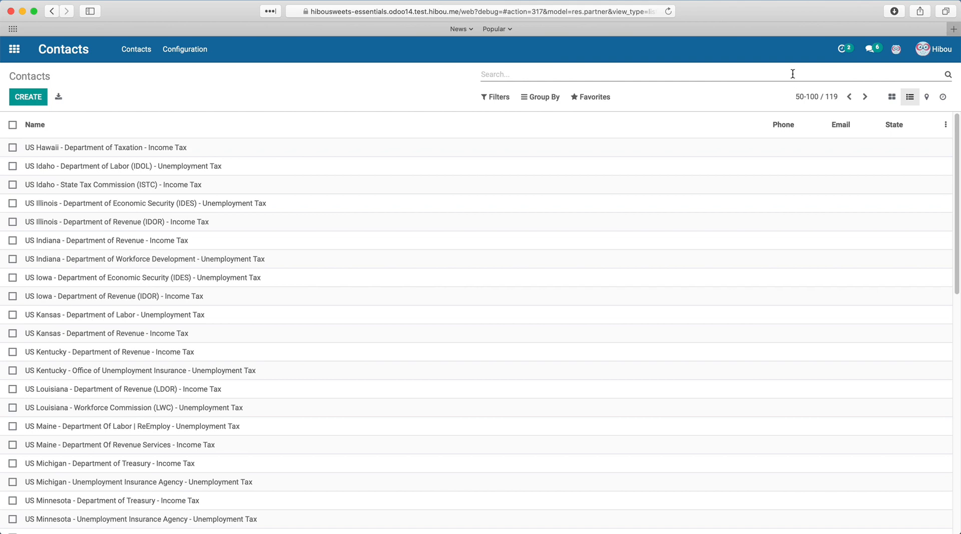
Step: Display the contacts in the map view and set the range of records shown to 1-119
click(923, 99)
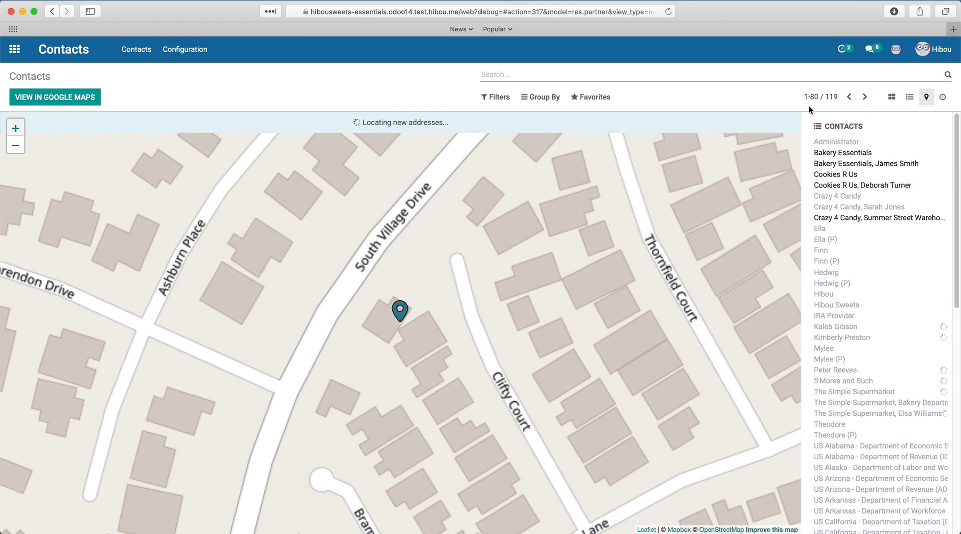
click(811, 97)
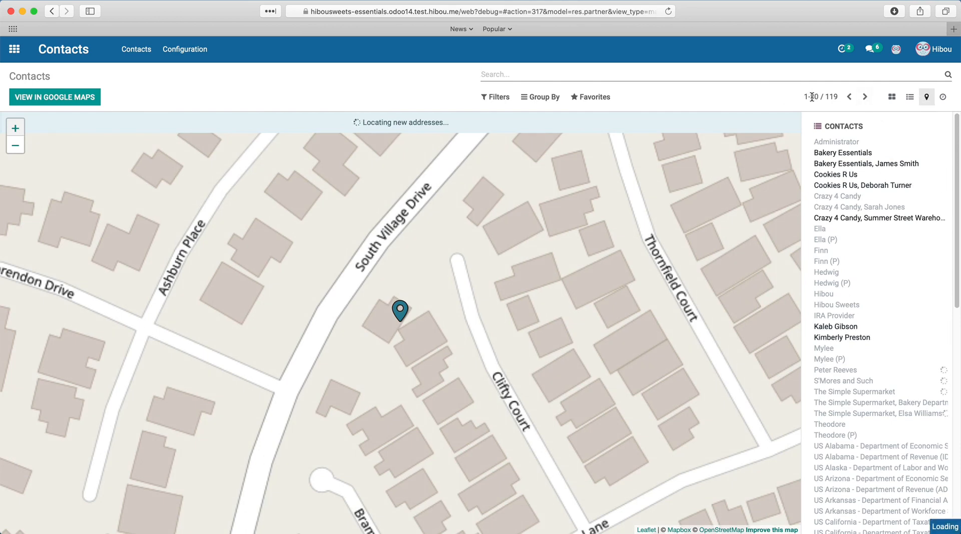
text(1-119)
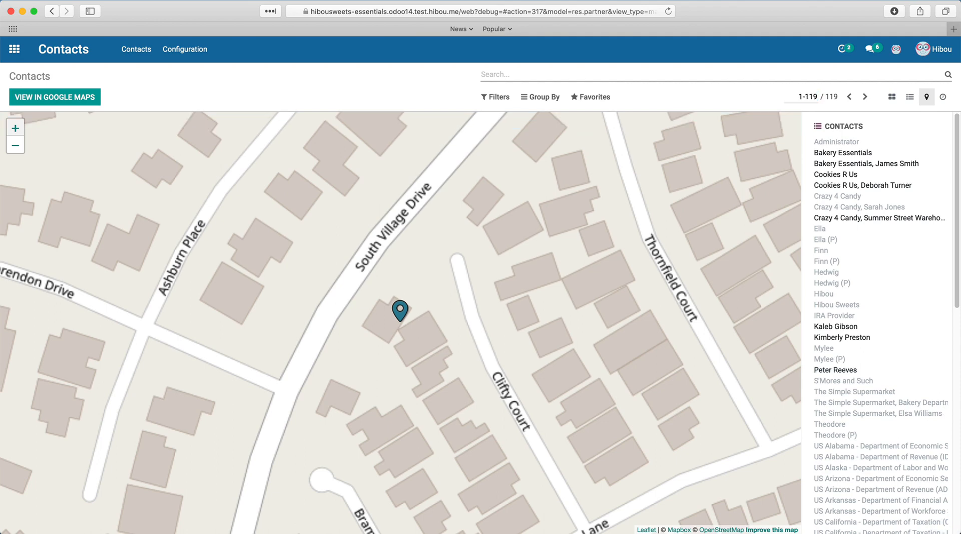
key(Return)
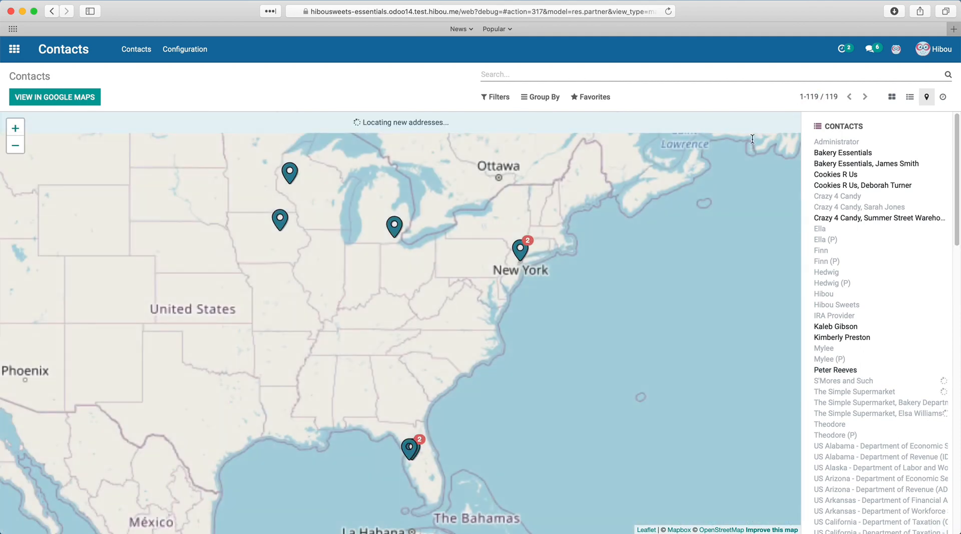
Step: View the contact details at the Wisconsin and Iowa map markers, open the Iowa contact's record, and return to the map
click(12, 148)
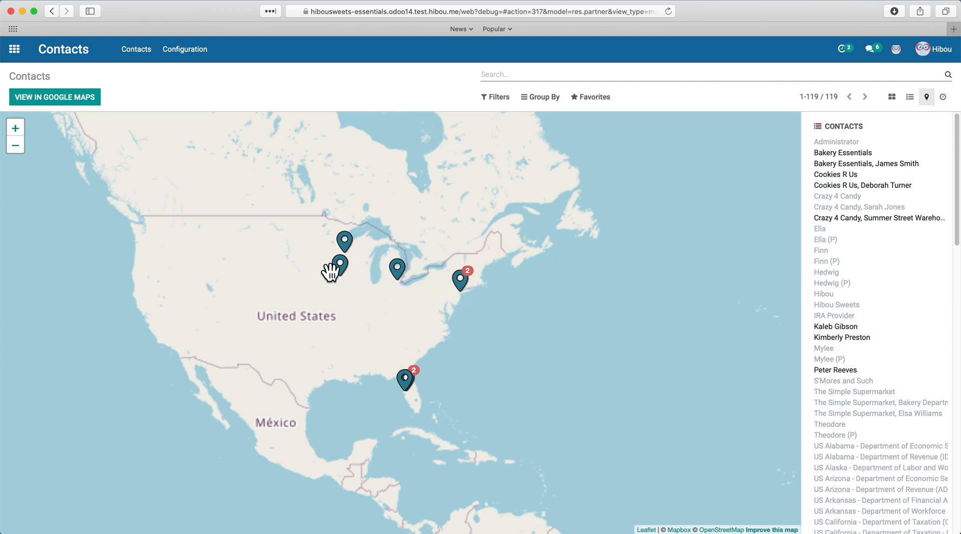
click(348, 253)
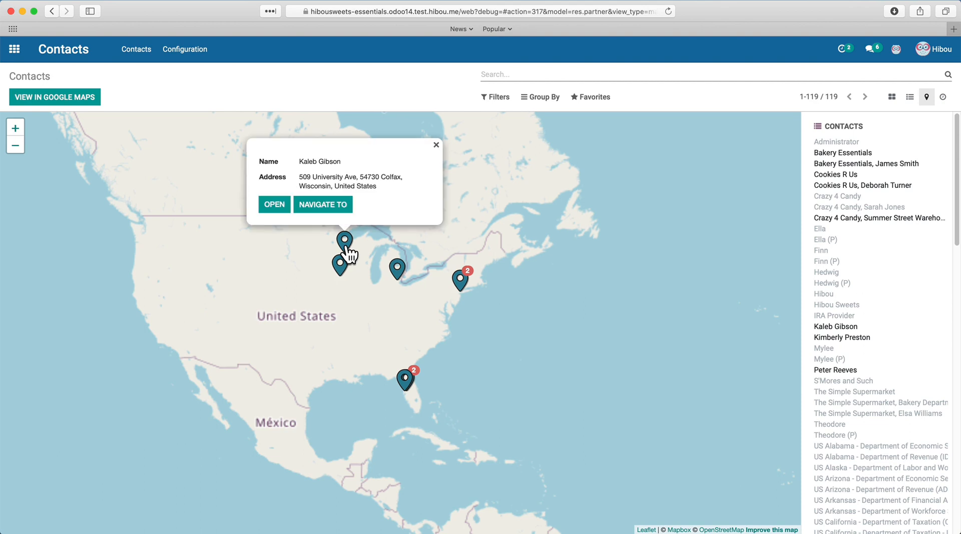
click(340, 267)
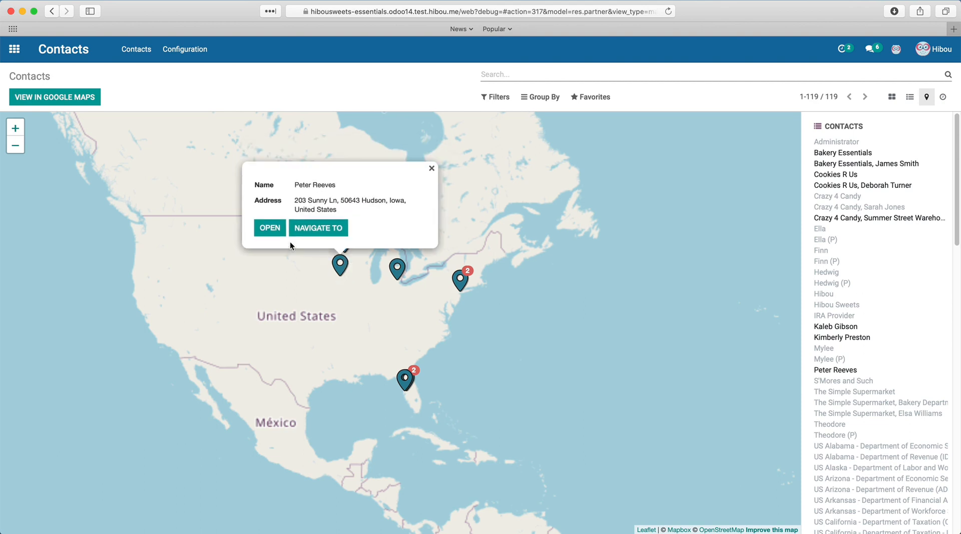
click(269, 231)
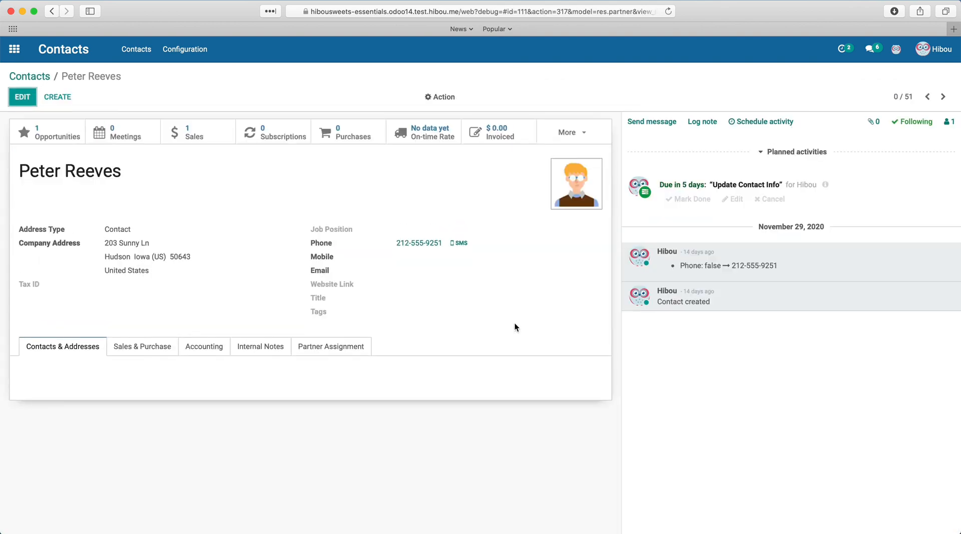
click(29, 76)
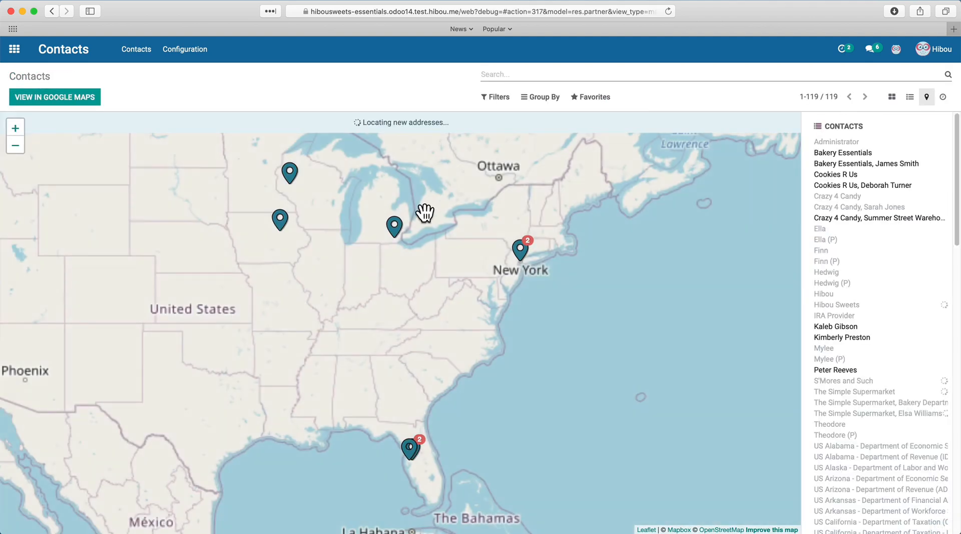
Step: Look up Google Maps directions to the contact marked in Michigan, and close the directions page
click(396, 230)
click(391, 193)
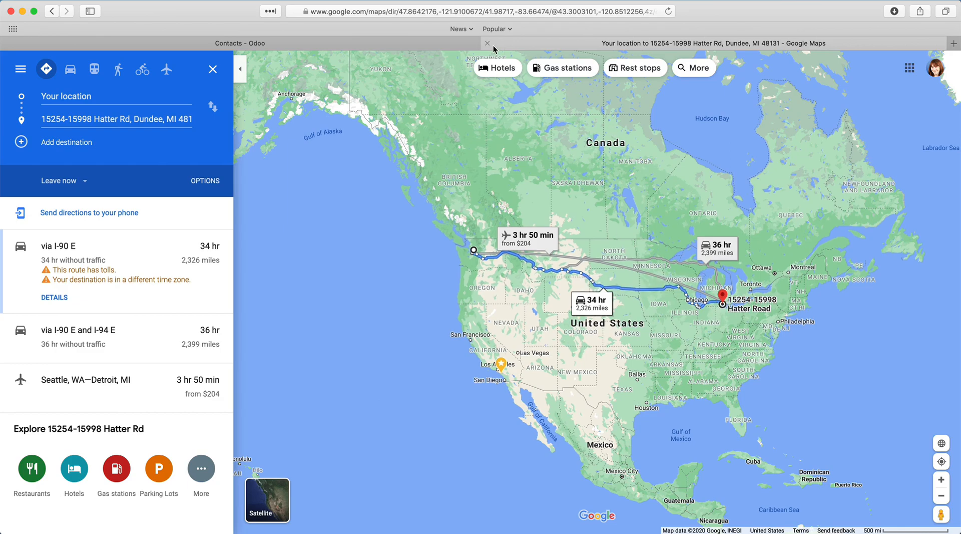
click(488, 43)
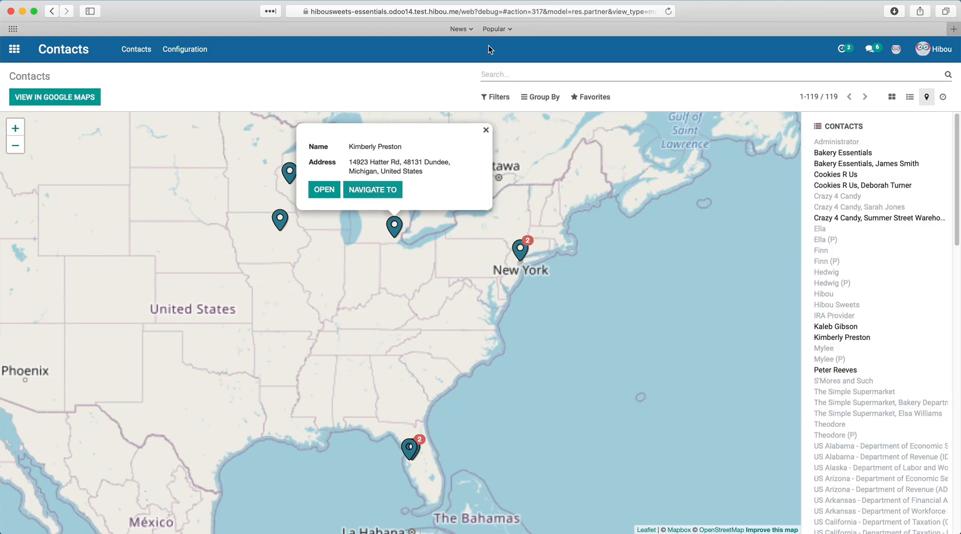
Step: Display the contacts in the activity view, open the contact selection for scheduling an activity, and close it without choosing anyone
click(941, 99)
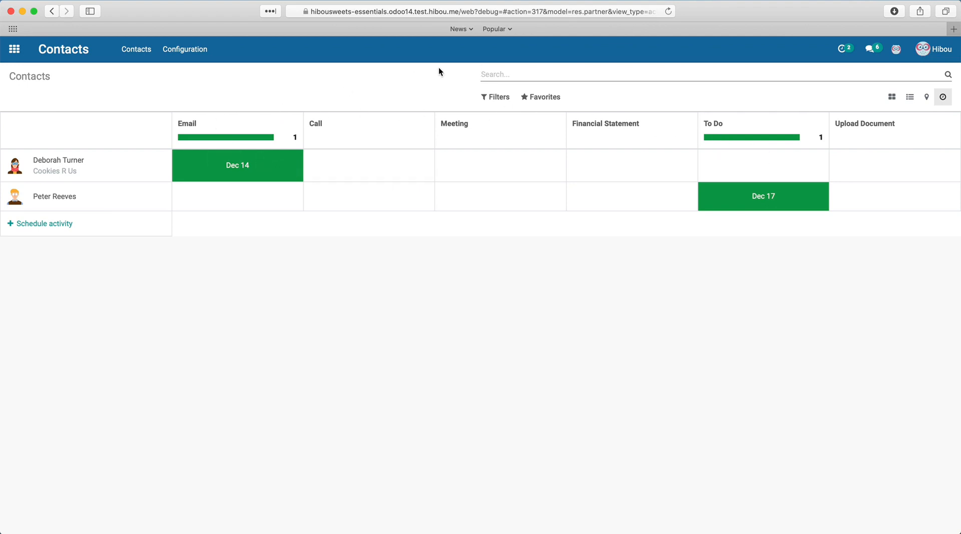
click(52, 224)
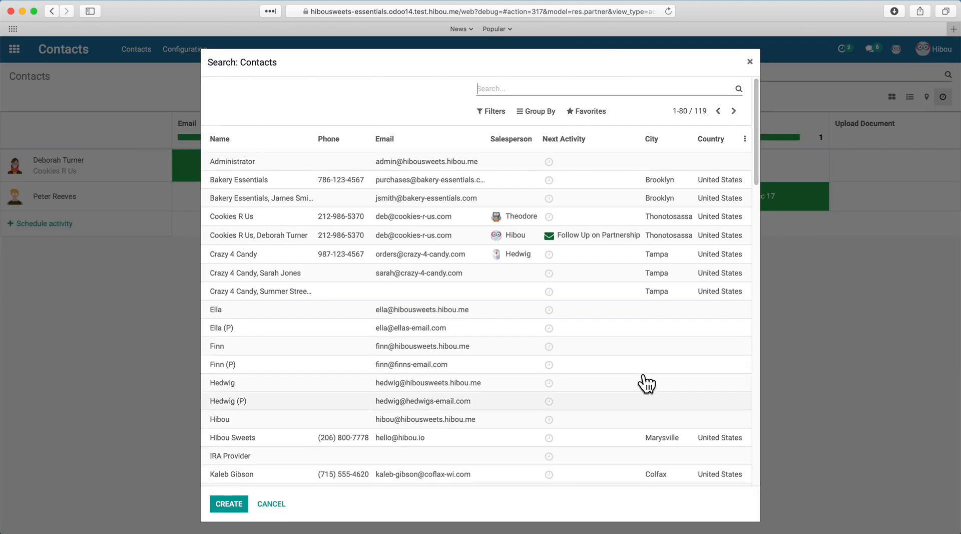
click(751, 63)
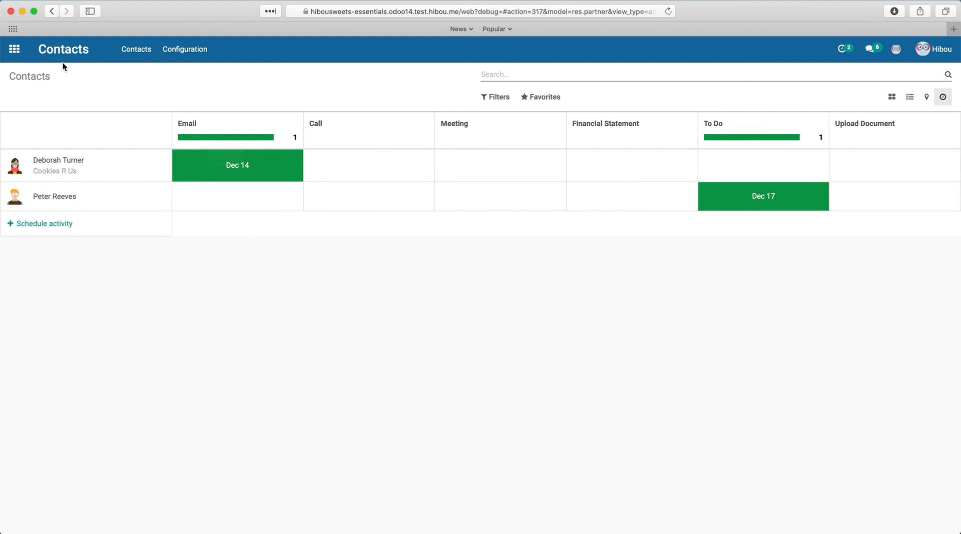
Step: Switch to the CRM app and display its pipeline in the calendar view
click(16, 50)
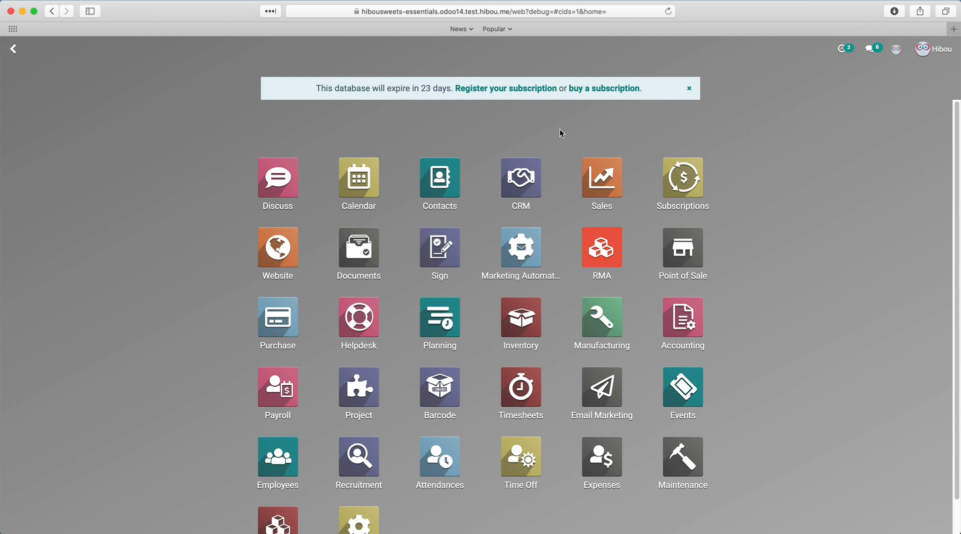
click(543, 170)
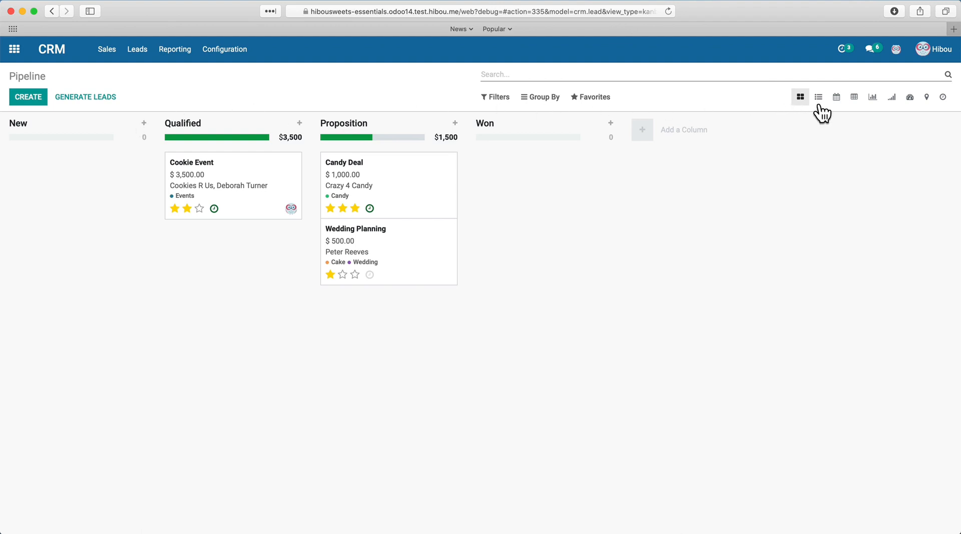
click(834, 100)
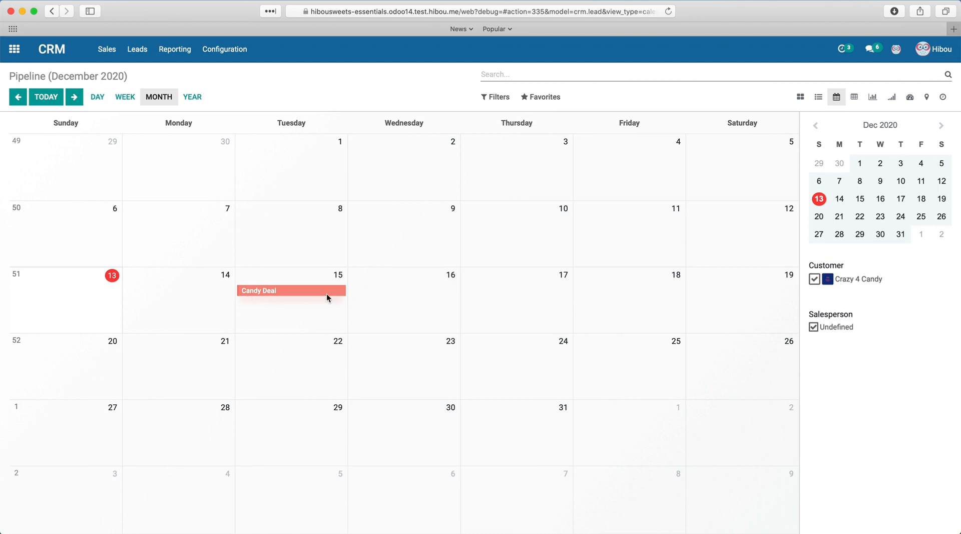
Step: Display the pipeline in the pivot view and add the Probability measure
click(856, 97)
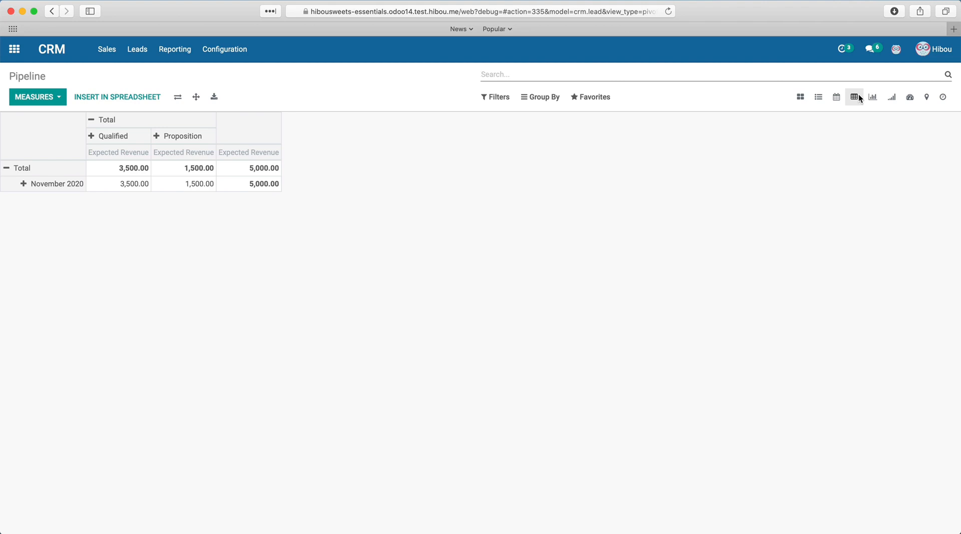
click(52, 103)
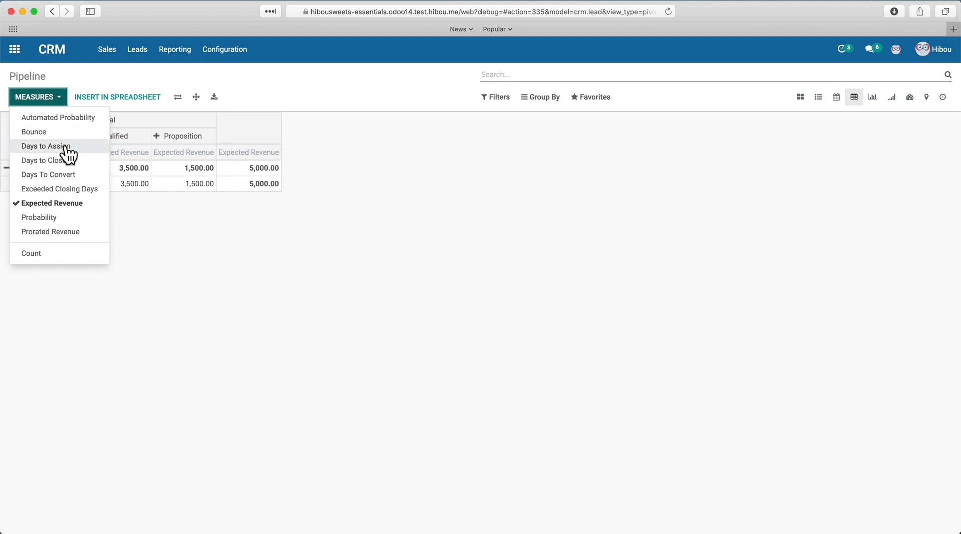
click(70, 217)
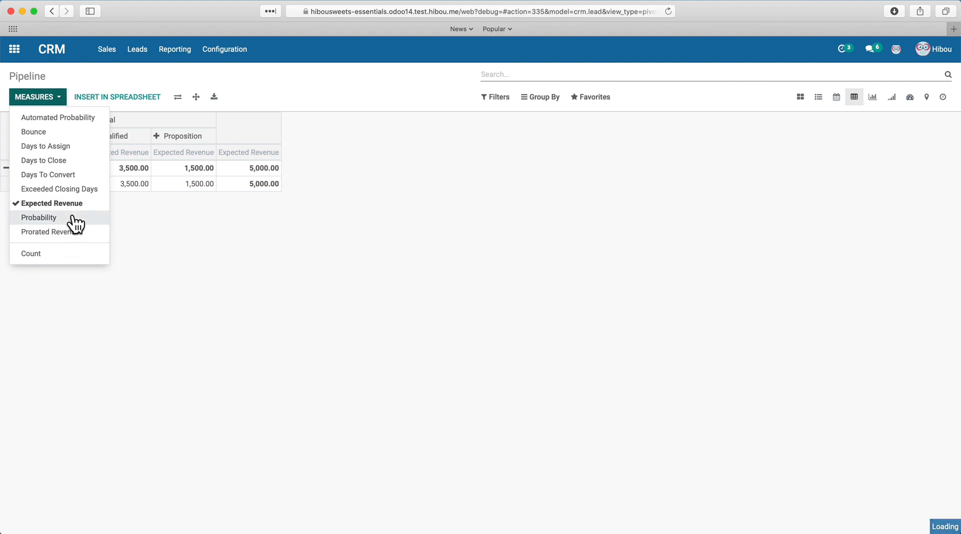
click(267, 286)
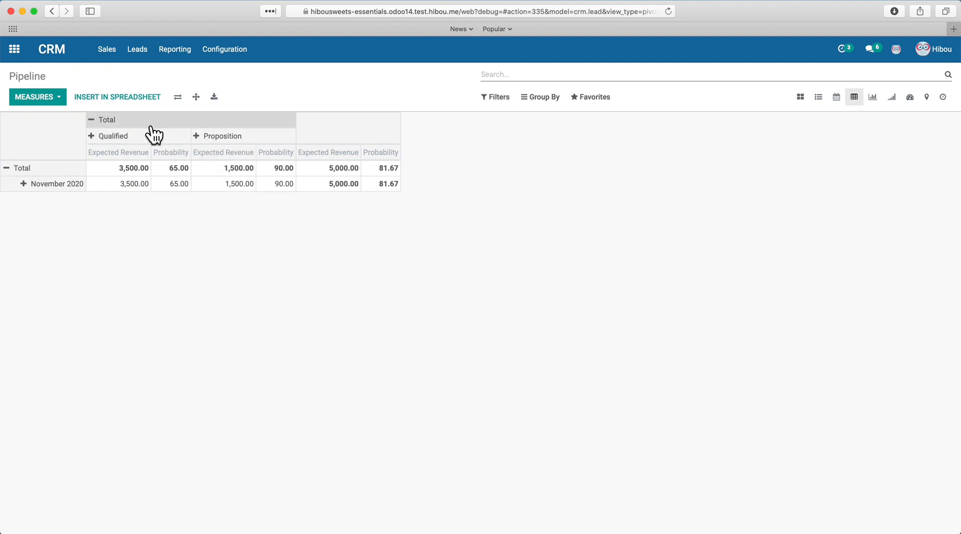
Step: Collapse the pivot table's Total row and regroup its rows by City
click(11, 175)
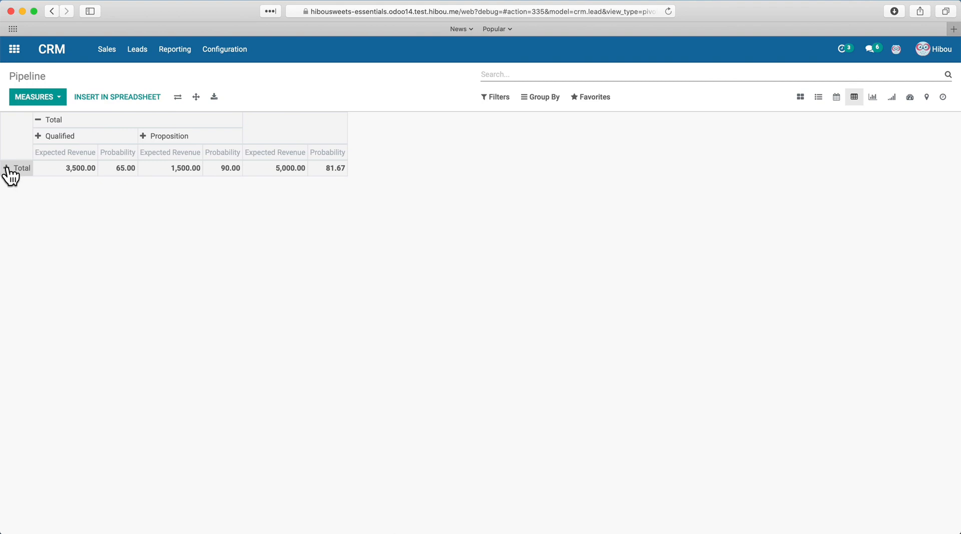
click(10, 174)
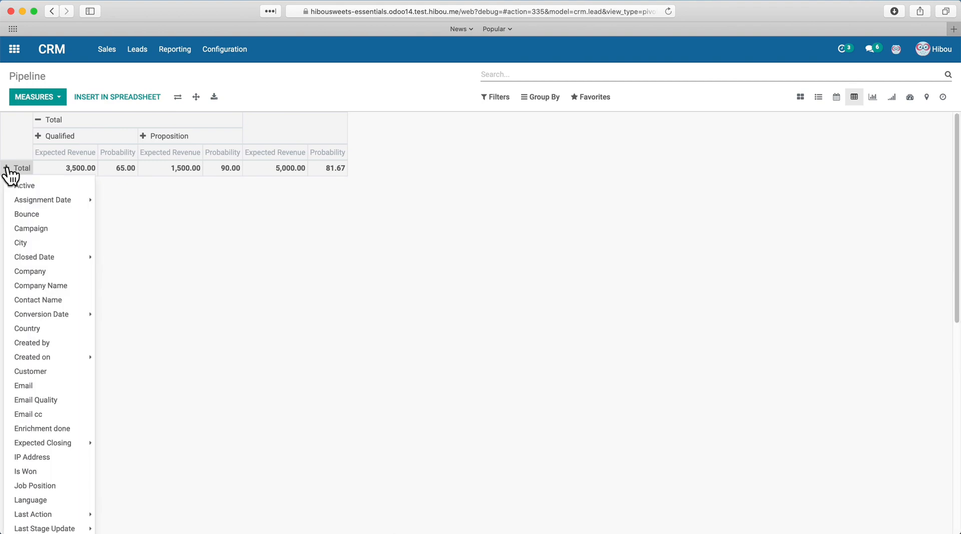
click(35, 198)
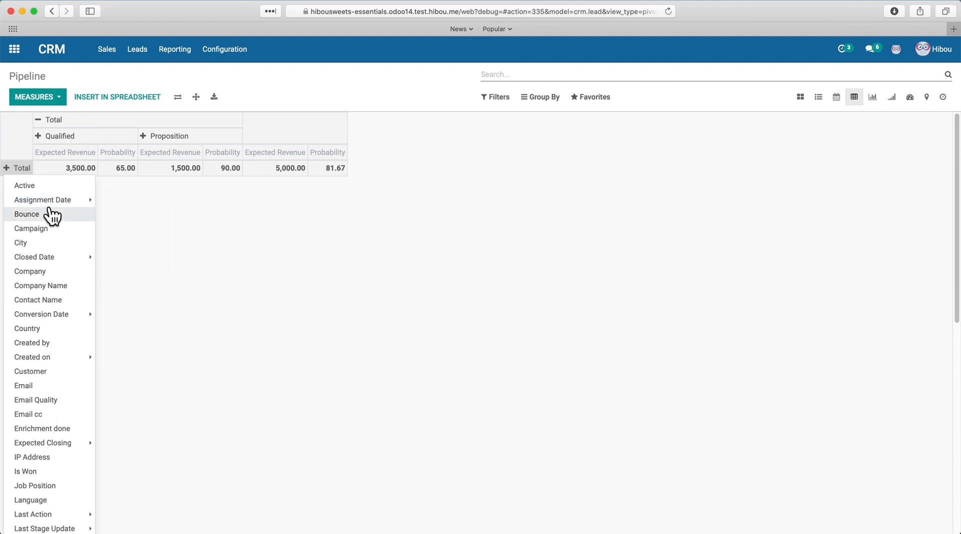
click(41, 245)
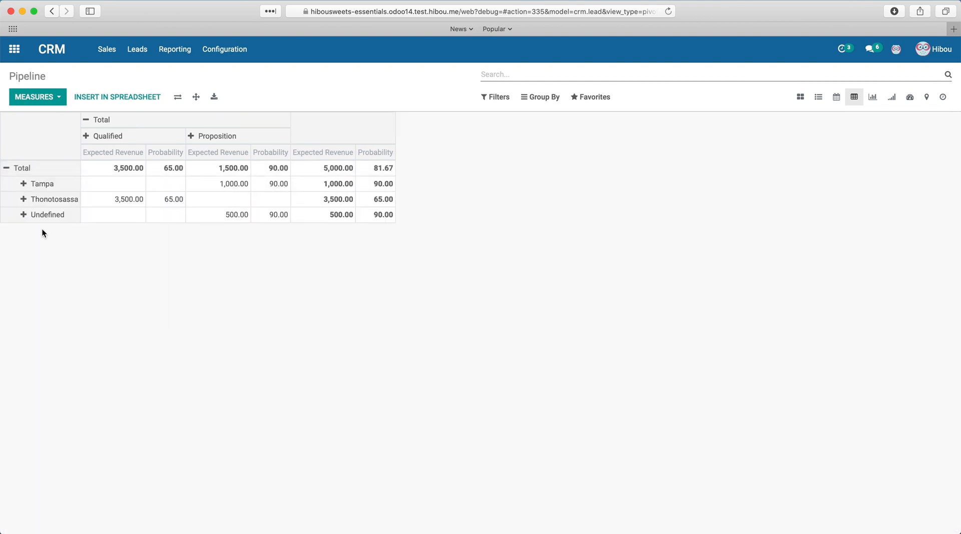
Step: Break down the Thonotosassa row by Country and its United States subrow by Job Position
click(26, 201)
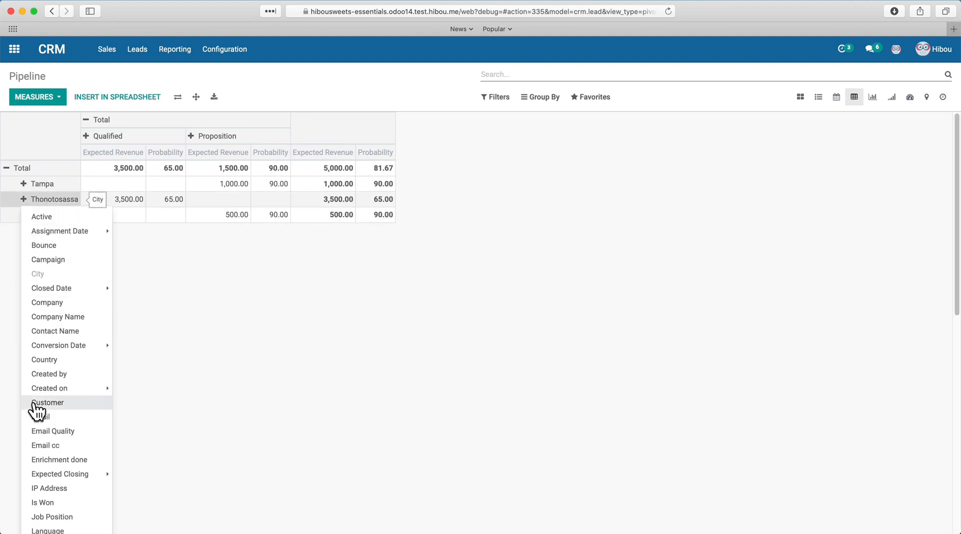
click(65, 359)
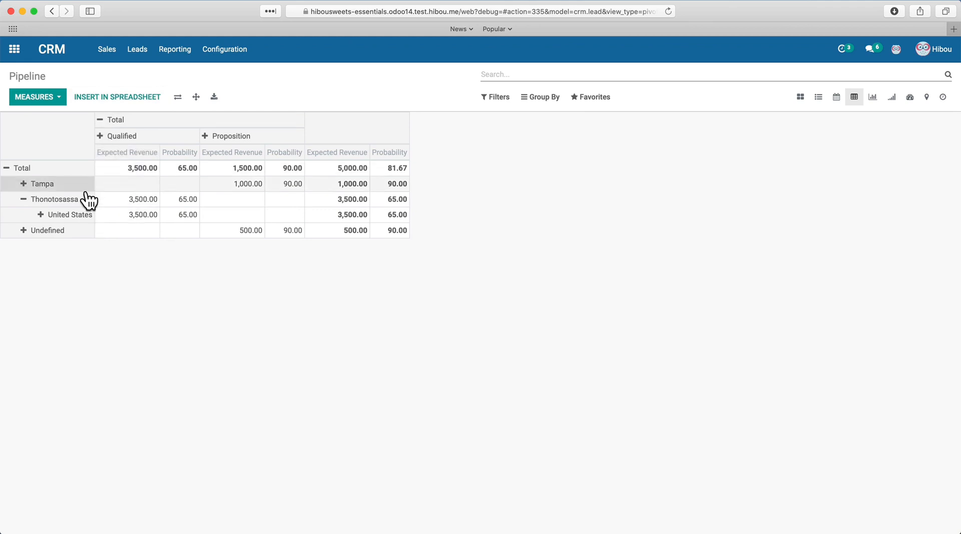
click(44, 215)
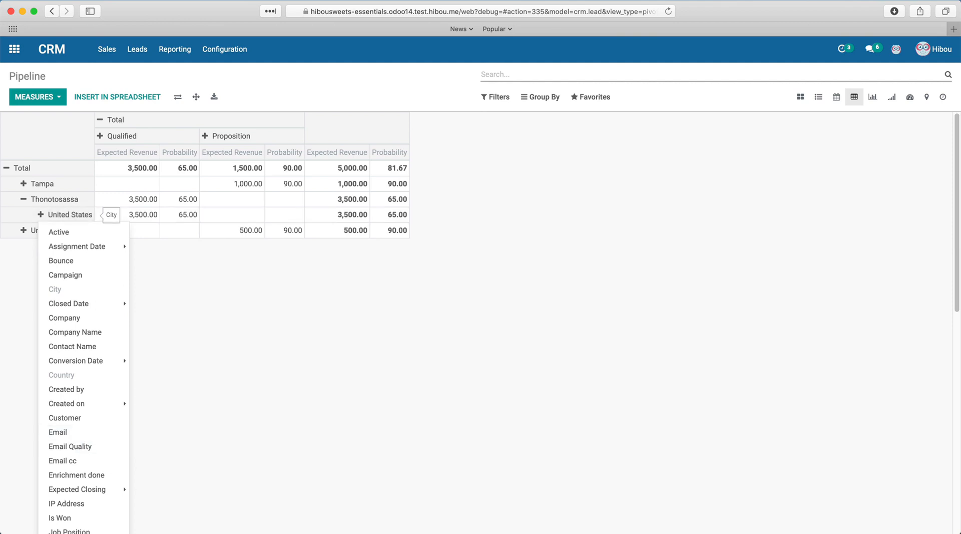
scroll(120, 485, down, 2)
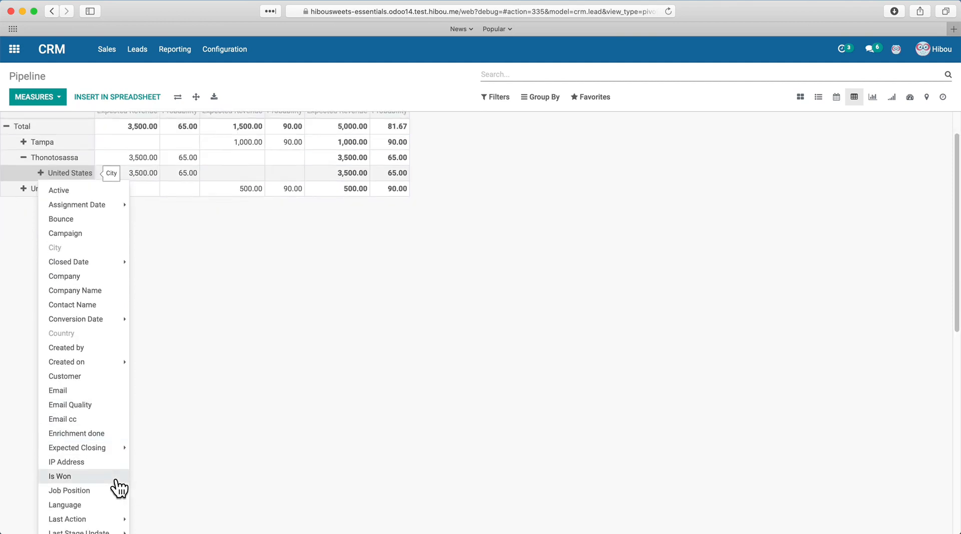
scroll(119, 487, down, 4)
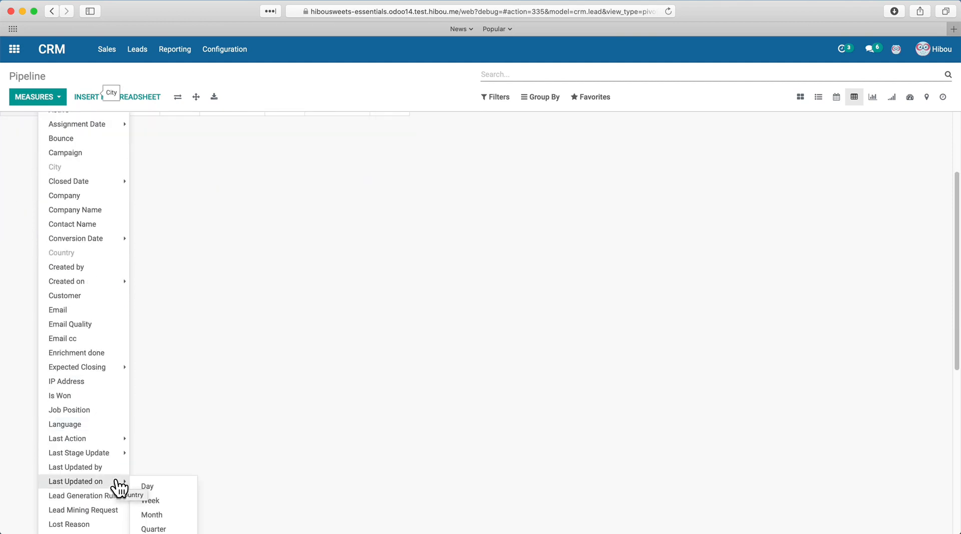
click(112, 415)
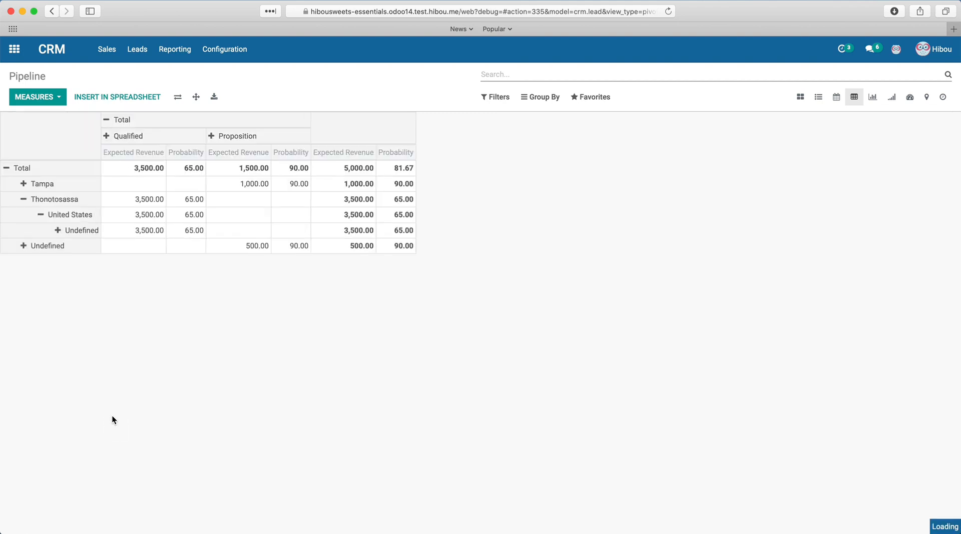
Step: Expand all rows of the pivot table and break down the Qualified column by Customer
click(196, 100)
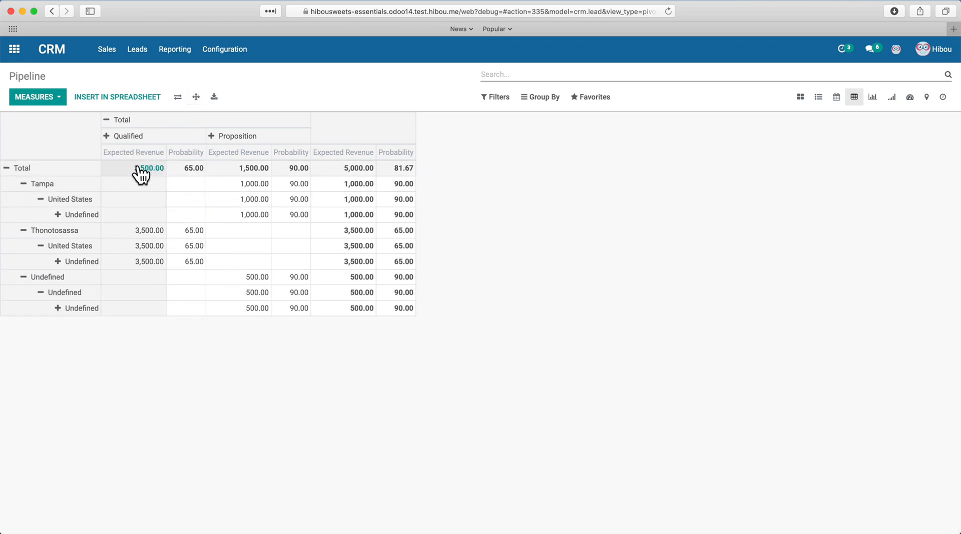
click(196, 99)
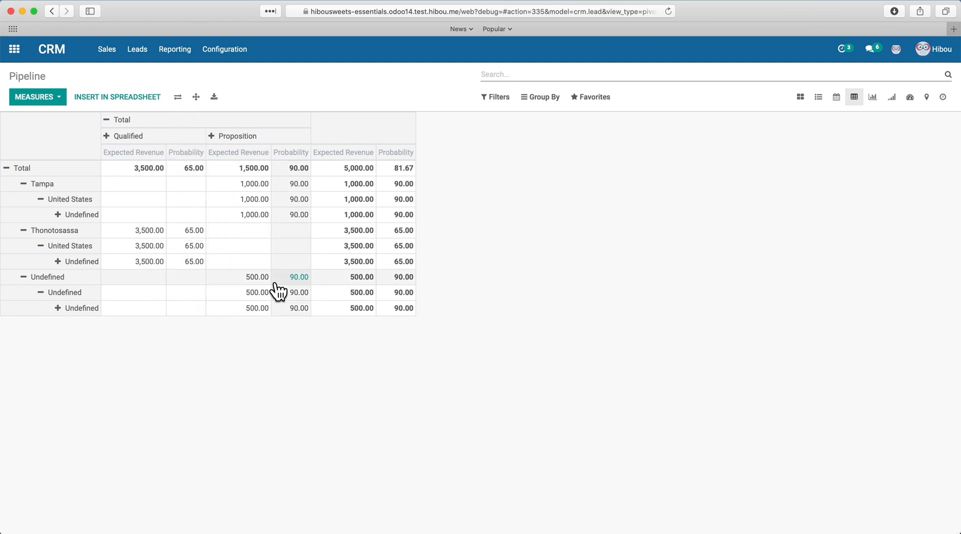
click(110, 140)
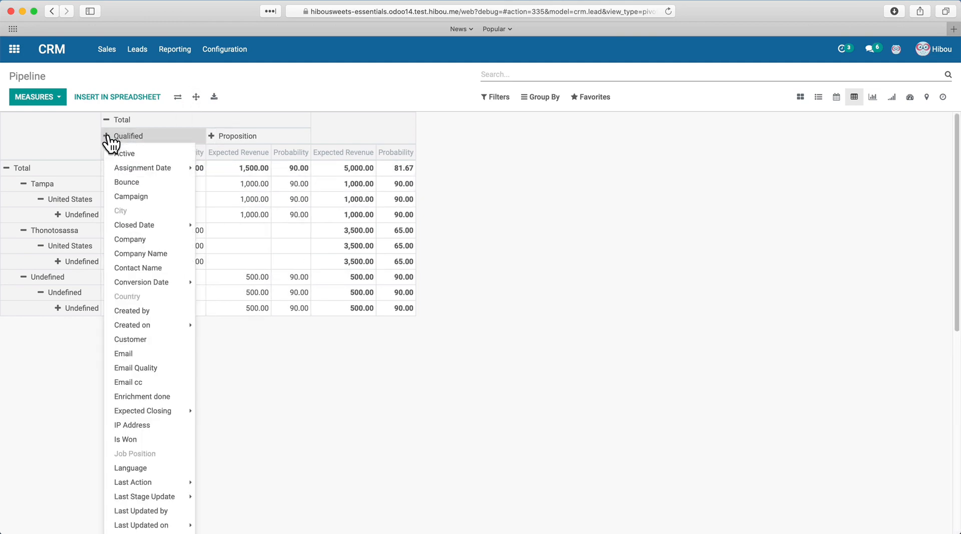
click(149, 339)
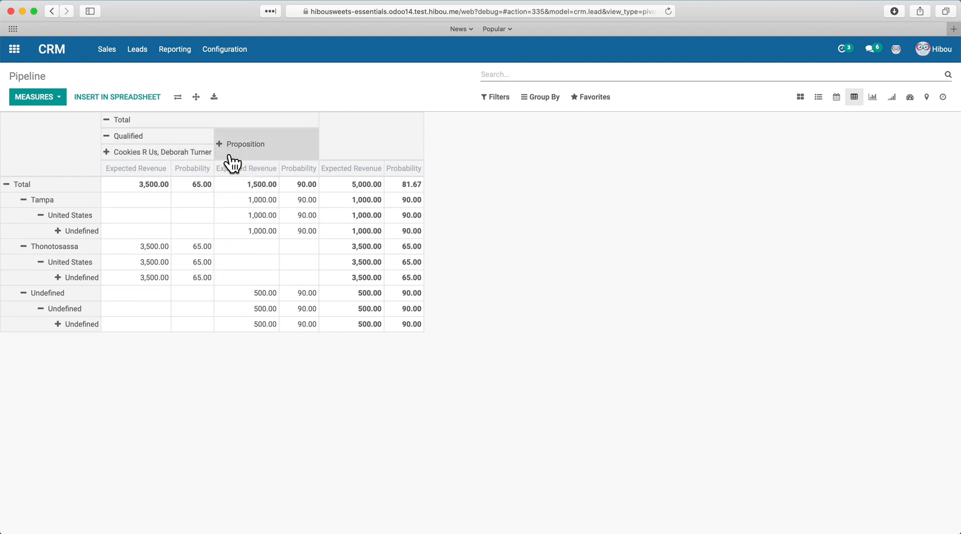
Step: Swap the pivot table's rows and columns, and display the pipeline in the graph view
click(178, 98)
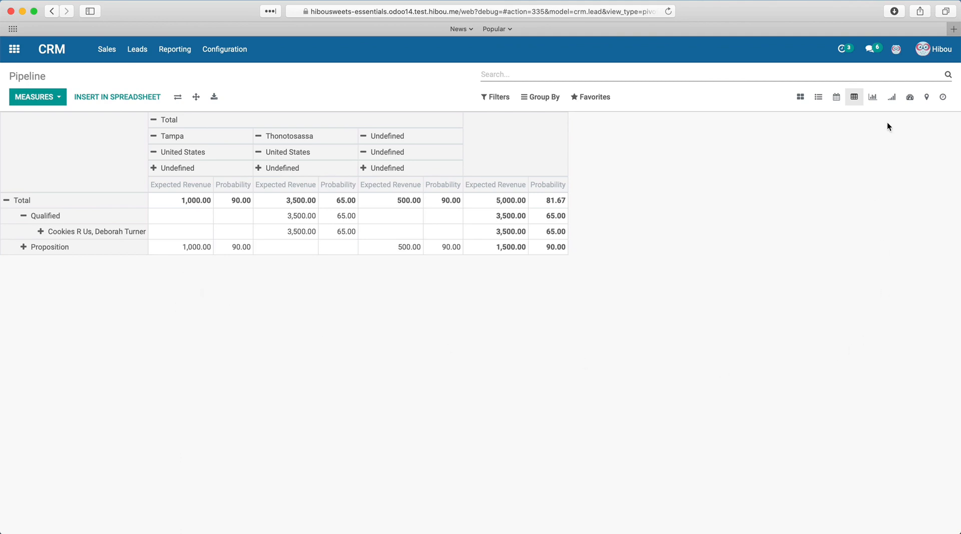
click(873, 100)
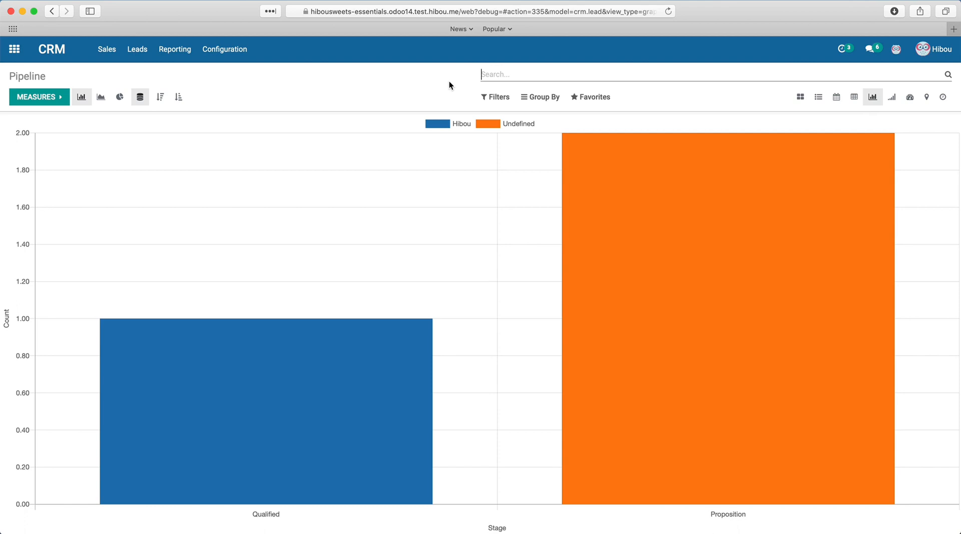
click(42, 98)
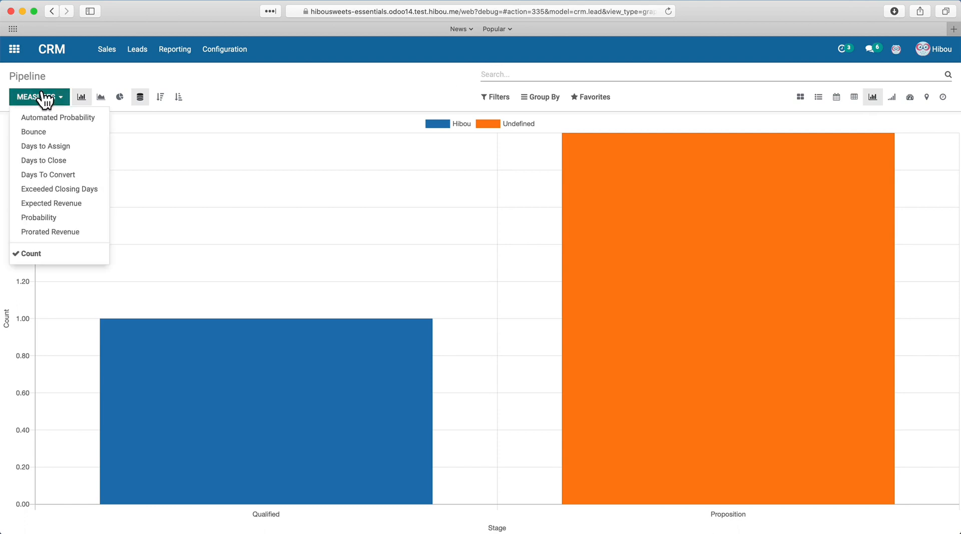
click(317, 83)
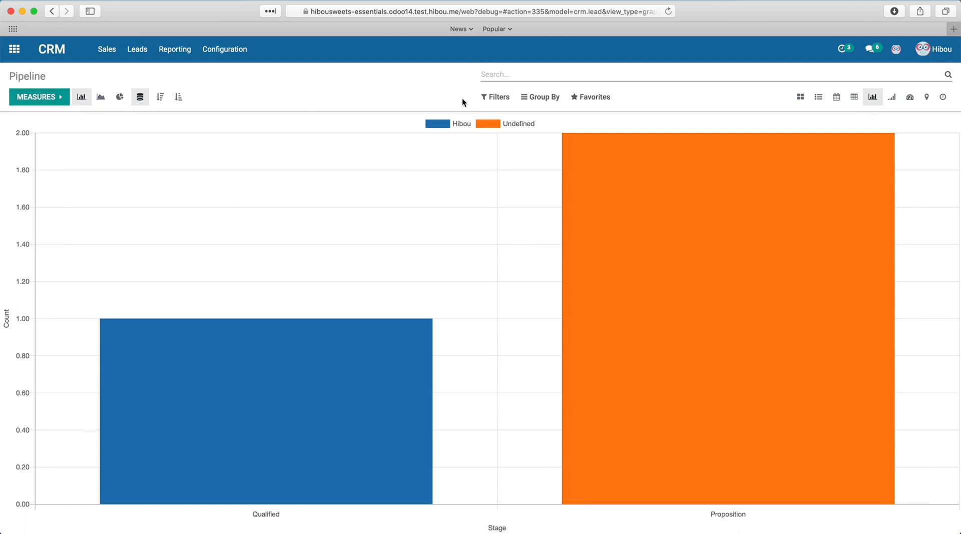
Step: Filter the pipeline graph to Open Opportunities and inspect the values of the Qualified and Proposition bars
click(493, 98)
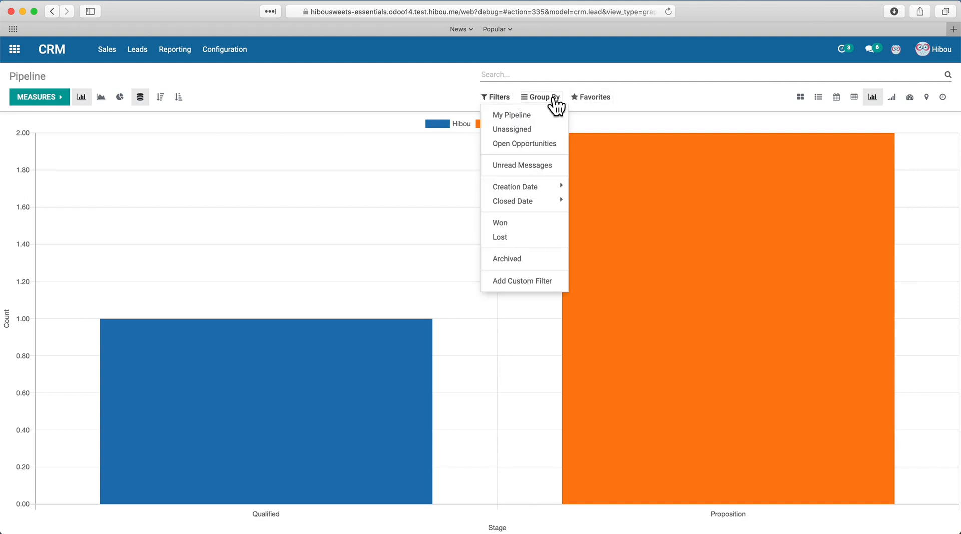
click(524, 143)
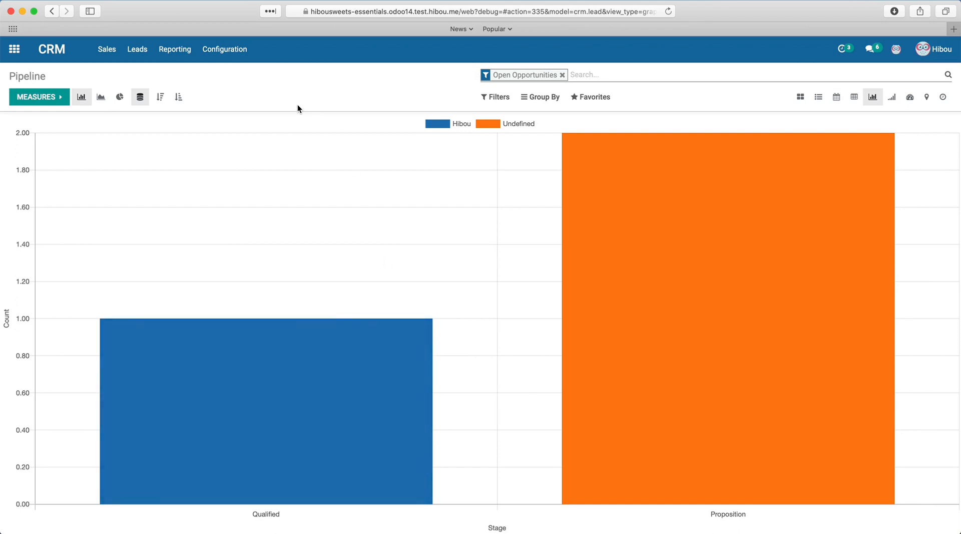
mouse_move(330, 382)
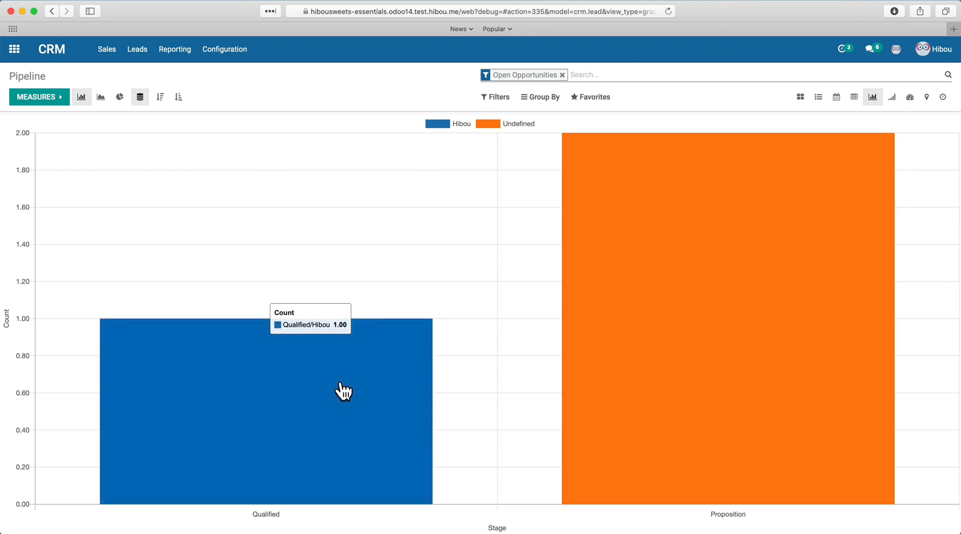
mouse_move(648, 347)
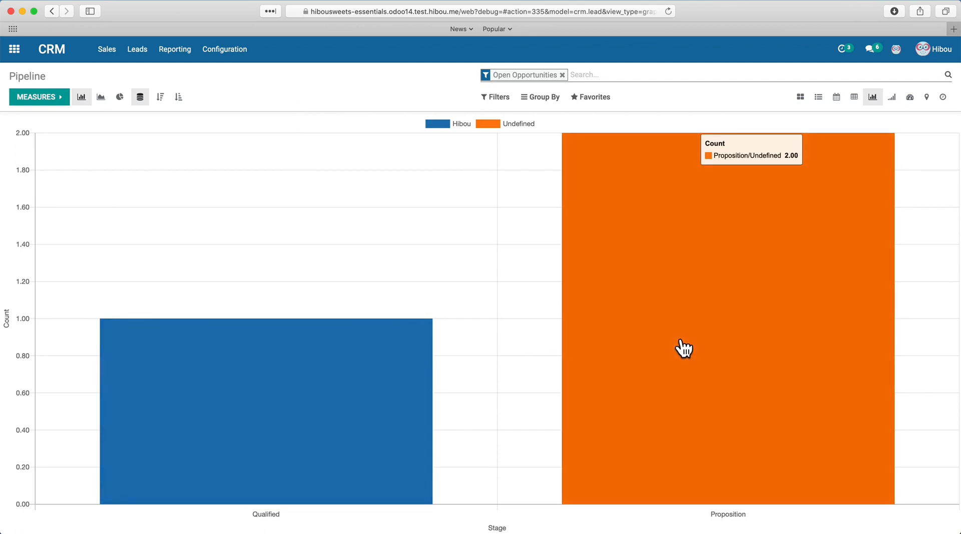
mouse_move(129, 428)
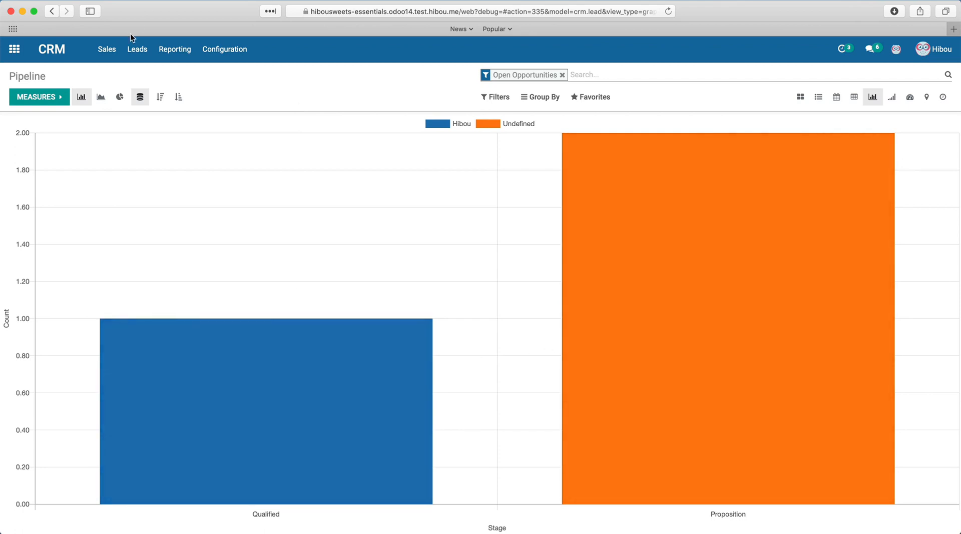
Step: View the graph as line, pie and bar charts, and sort the bars in descending and ascending order
click(100, 97)
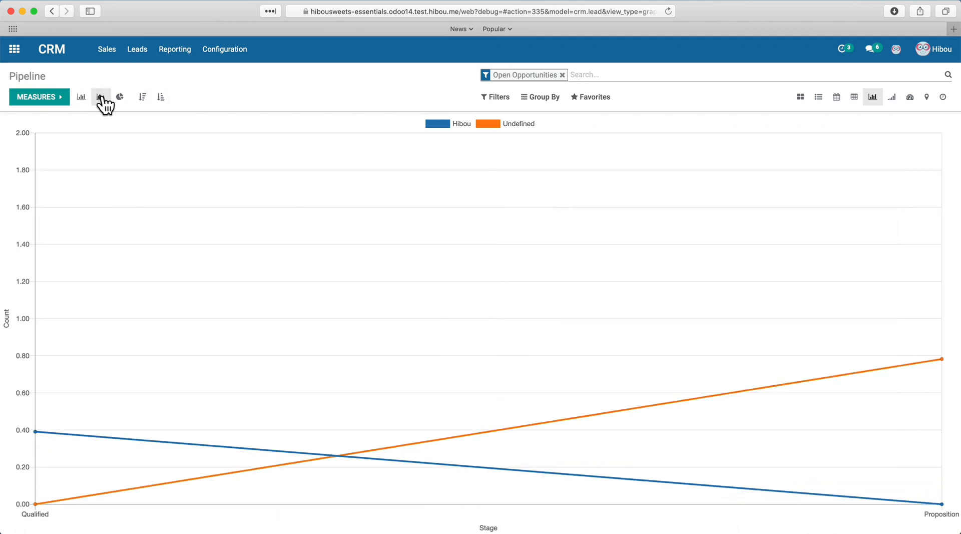
click(120, 97)
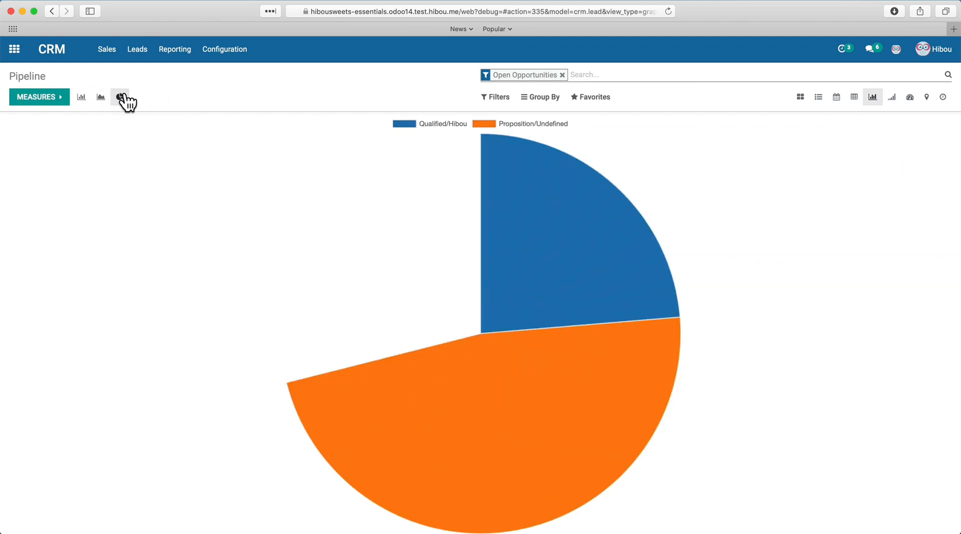
click(102, 98)
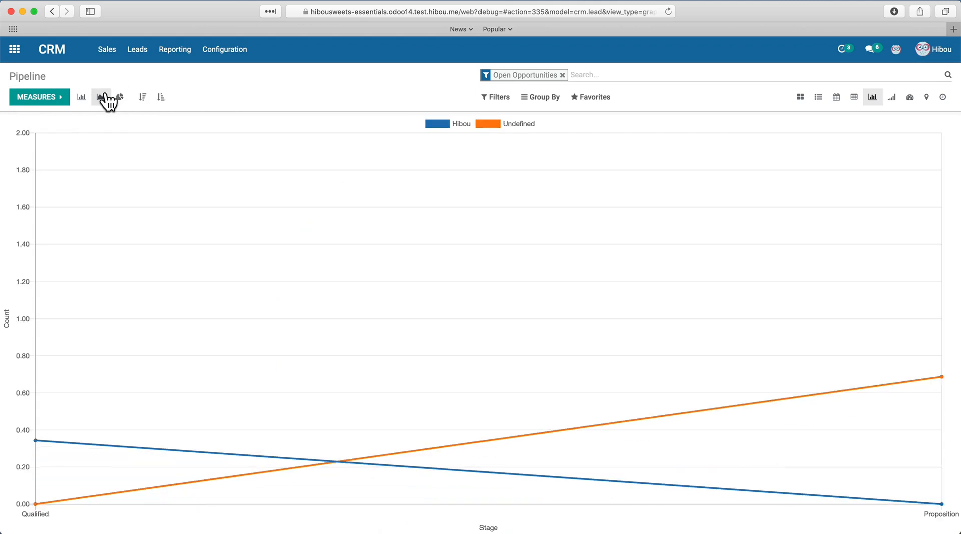
click(88, 98)
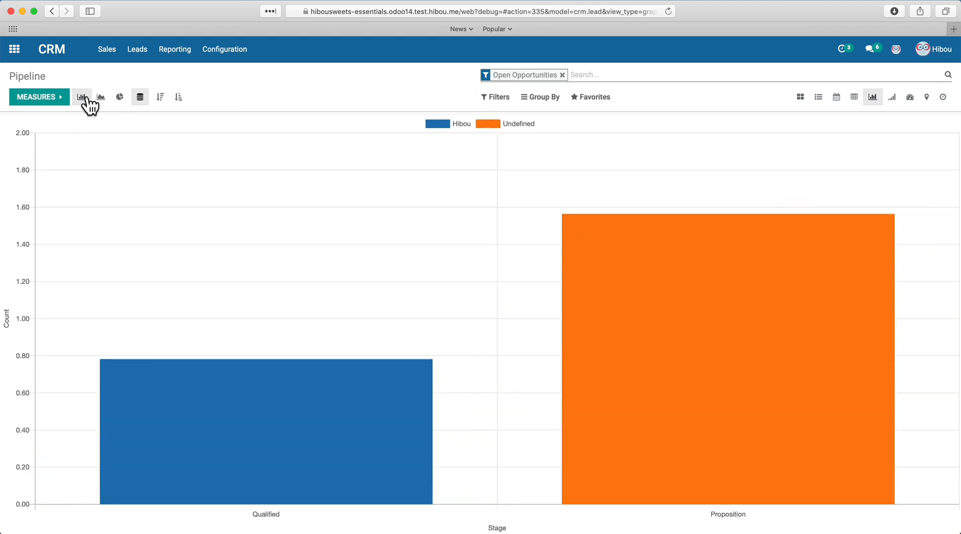
click(164, 100)
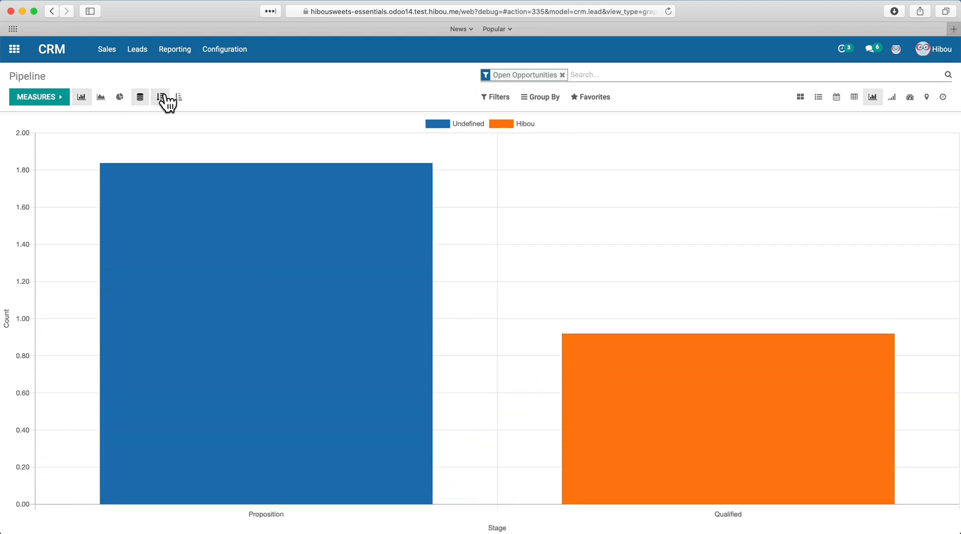
click(176, 100)
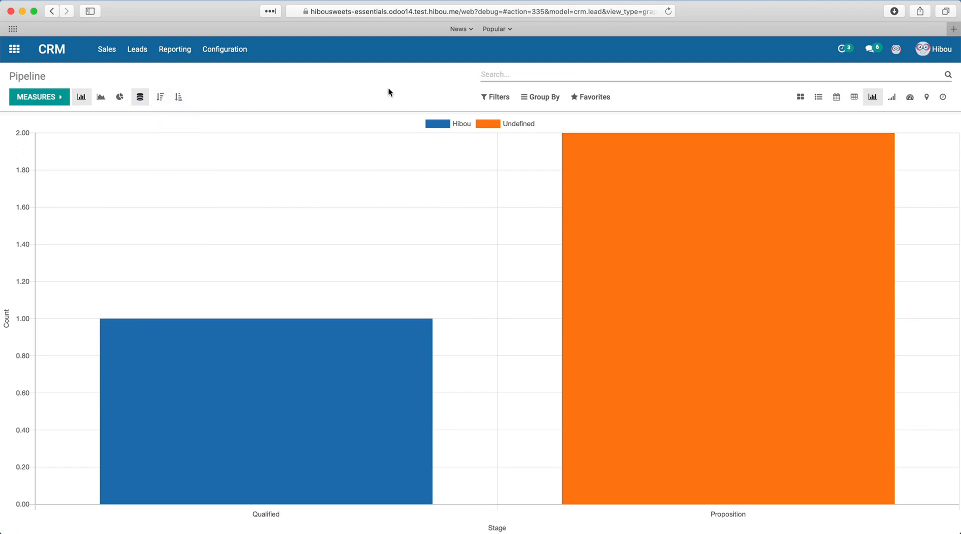
Step: Display the pipeline in the cohort view and in the dashboard view
click(889, 98)
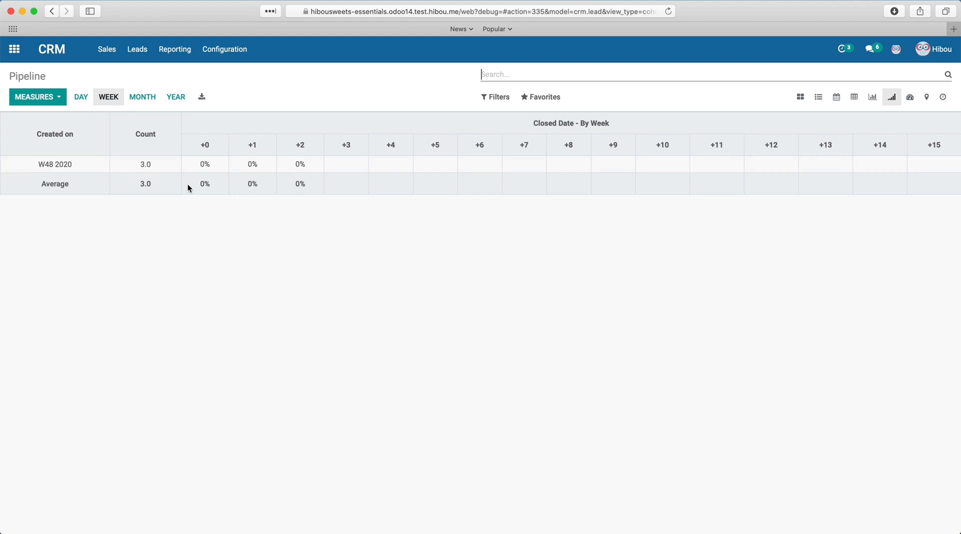
click(909, 100)
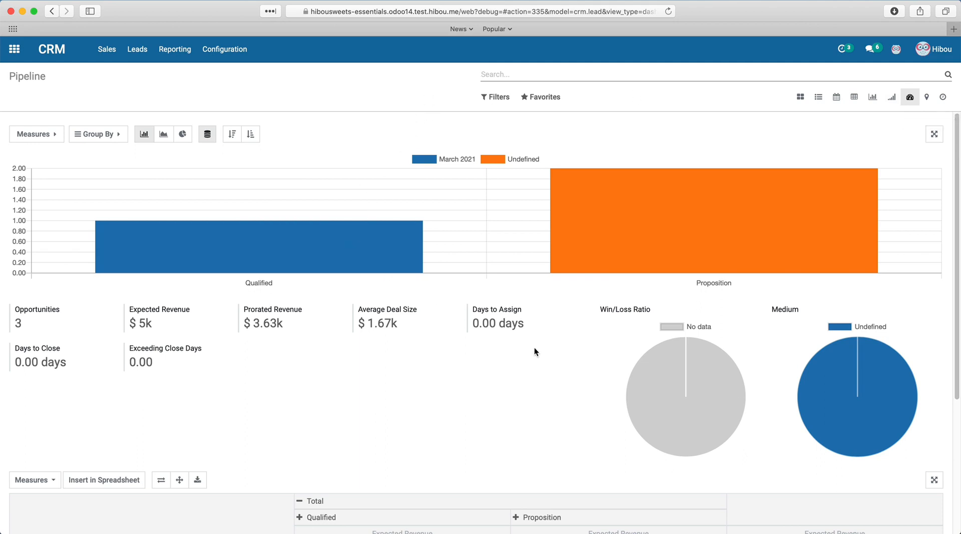
Step: Open the Pipeline Analysis report and review the measures available for its cohort table and bar chart
click(172, 53)
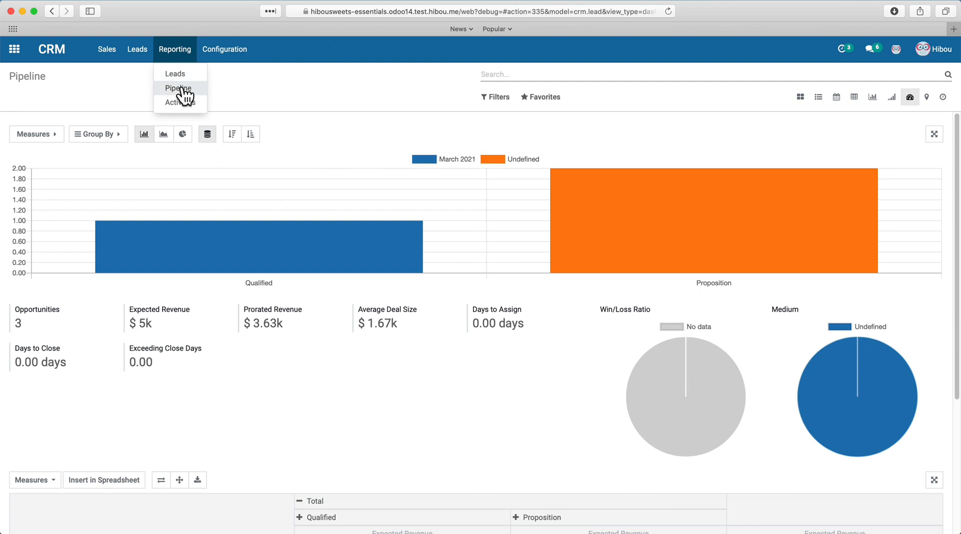
click(166, 89)
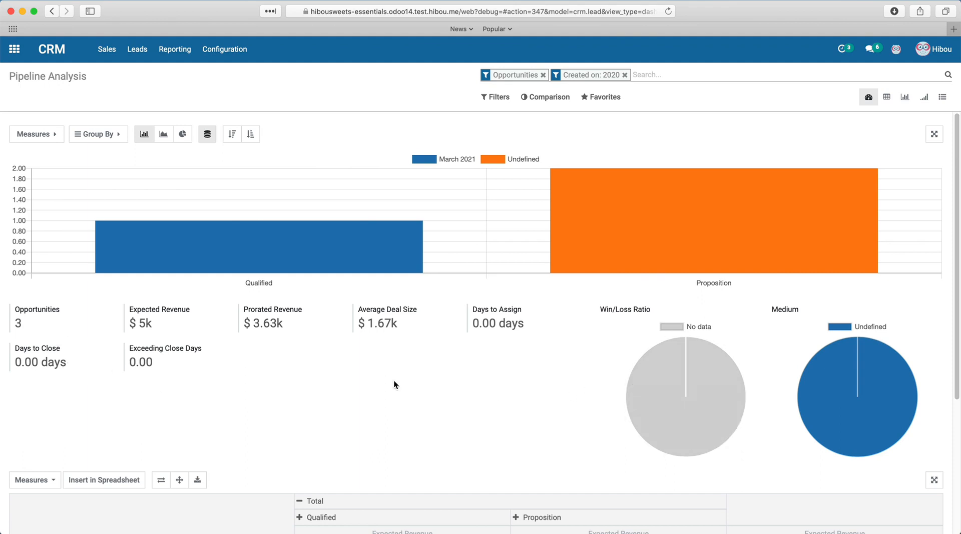
scroll(275, 407, down, 5)
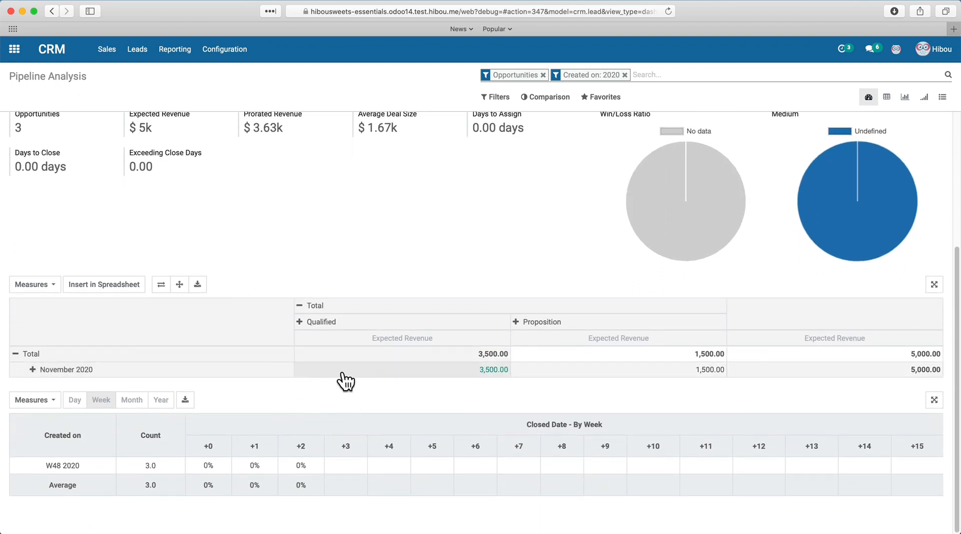
click(42, 400)
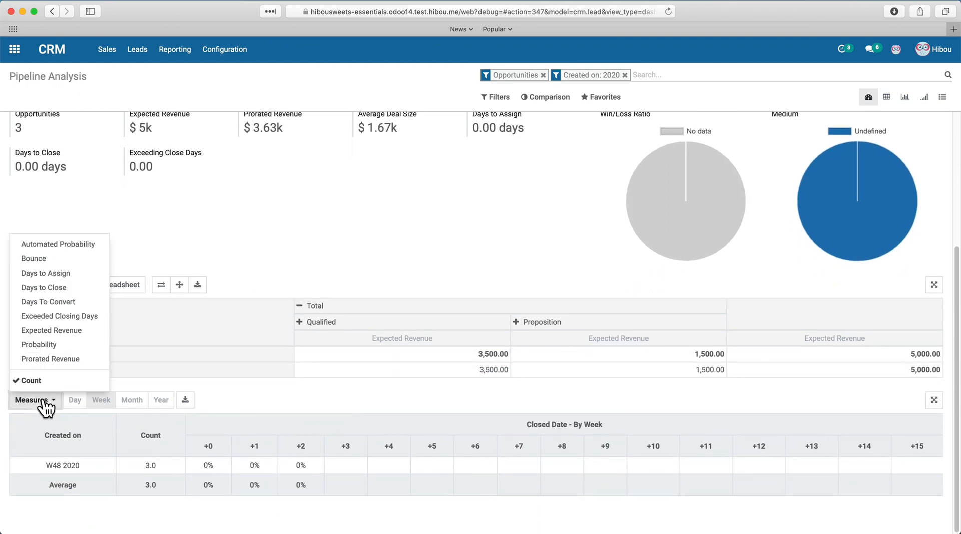
click(336, 385)
scroll(330, 390, up, 4)
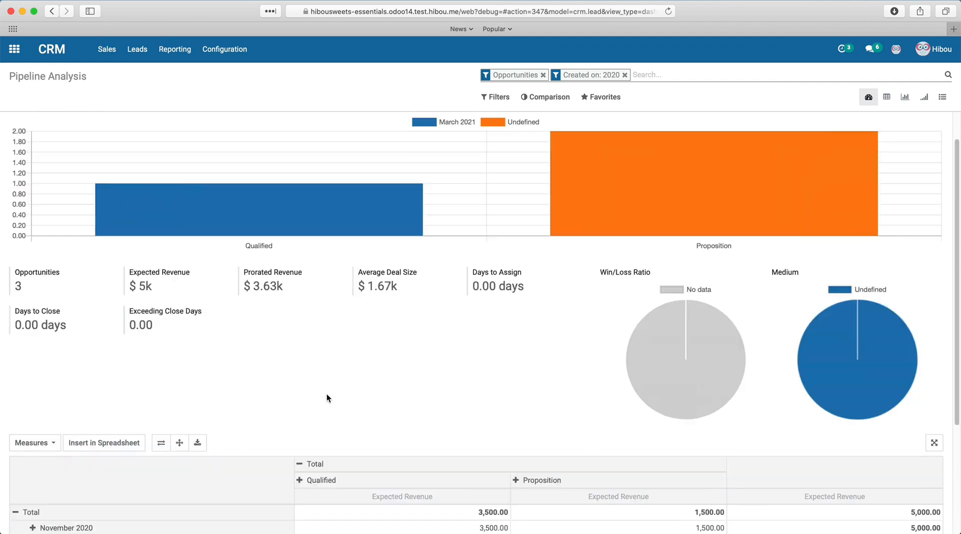
click(51, 136)
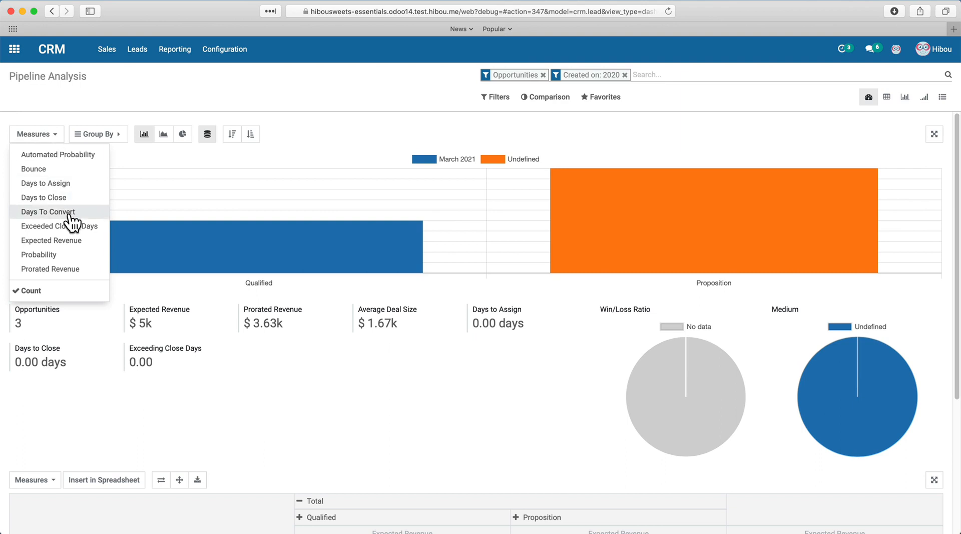
click(183, 90)
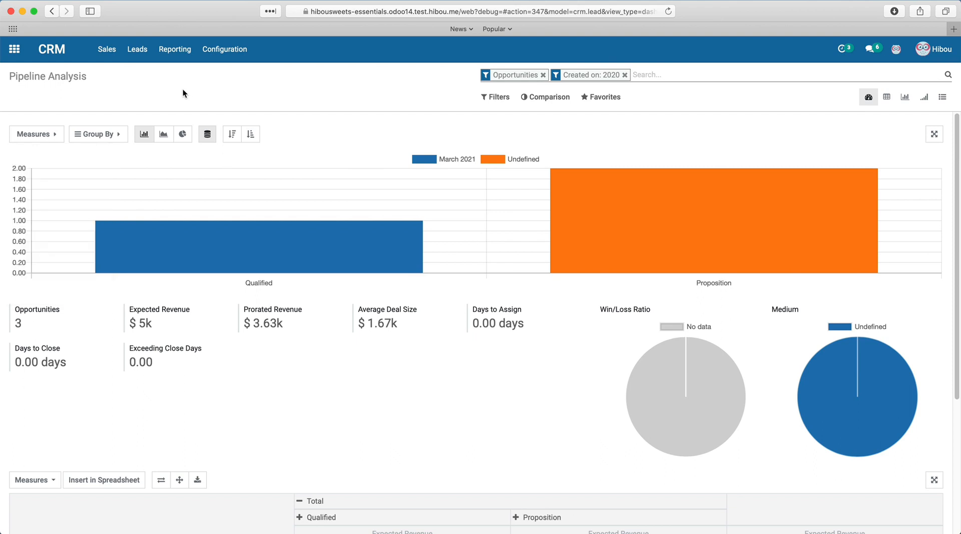
Step: Review the dashboard's filter options, and try the Created on: Previous Period comparison before removing it
click(493, 99)
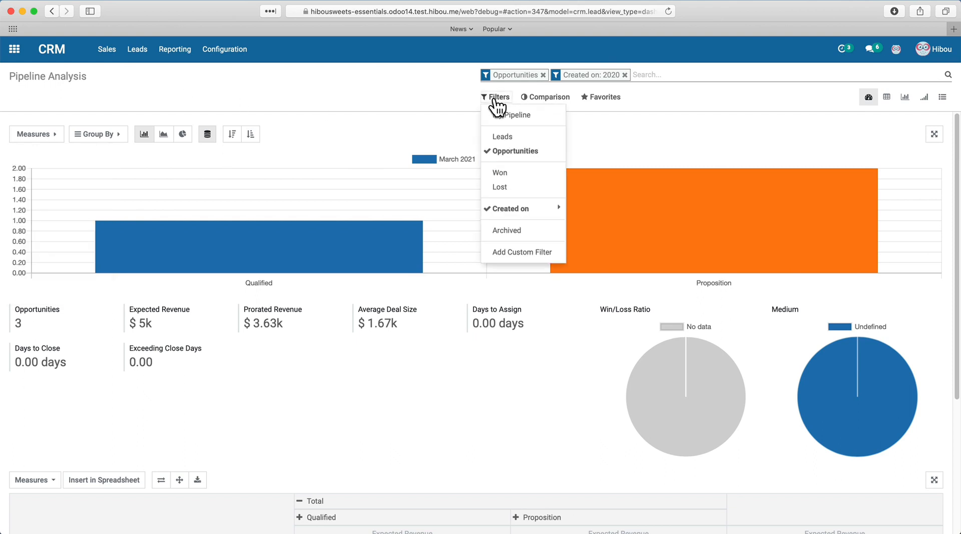
click(449, 96)
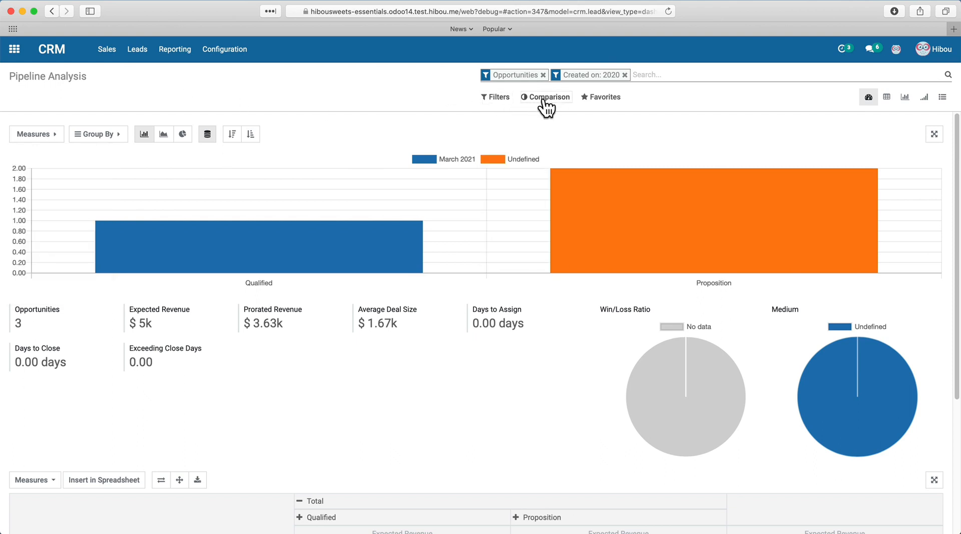
click(545, 100)
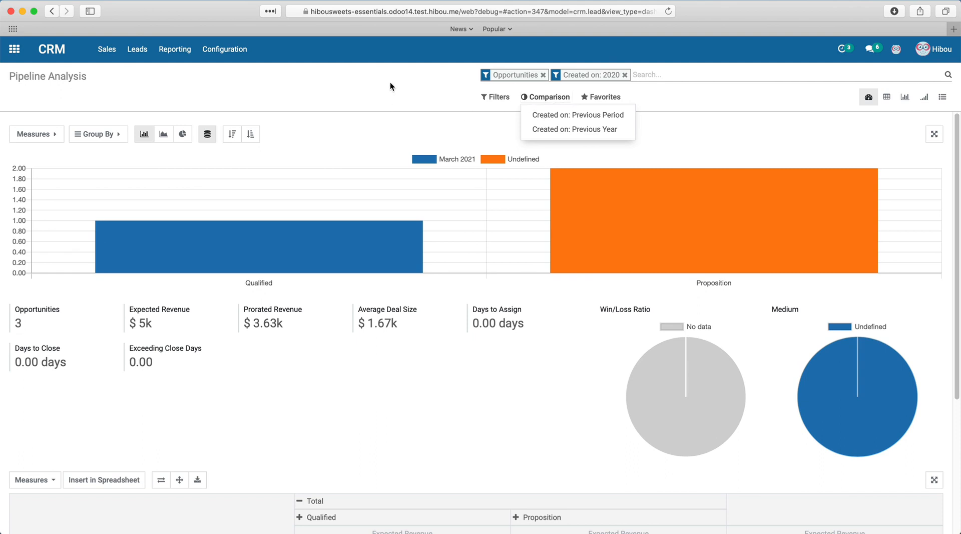
click(611, 120)
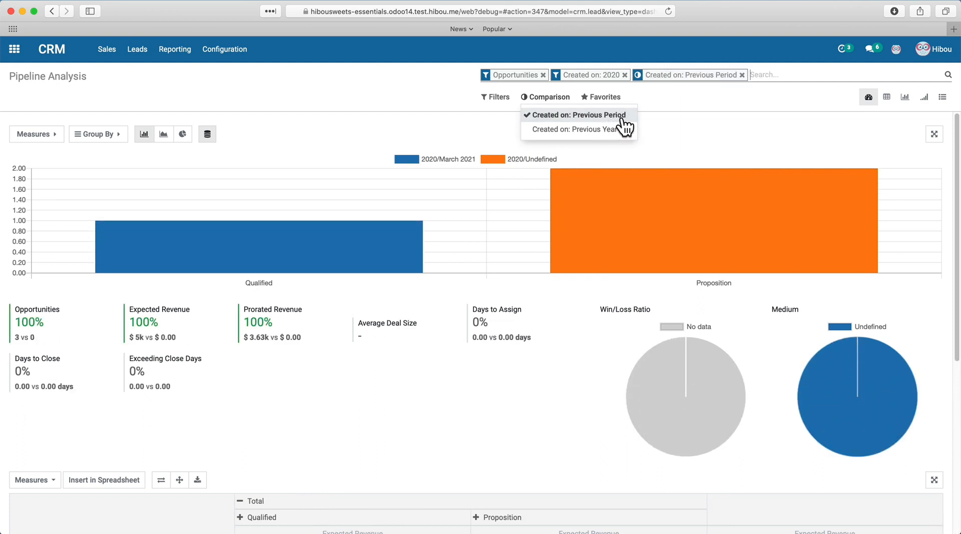
click(622, 119)
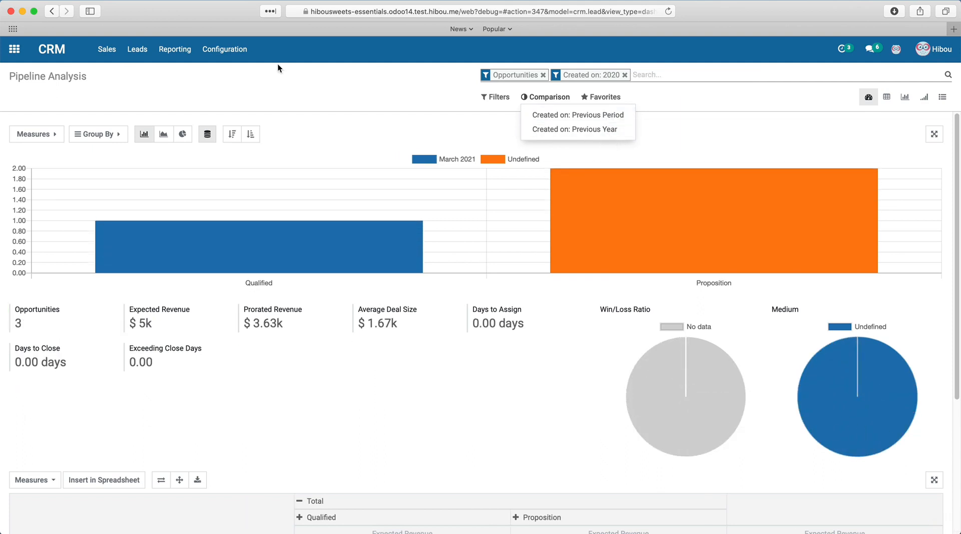
click(308, 74)
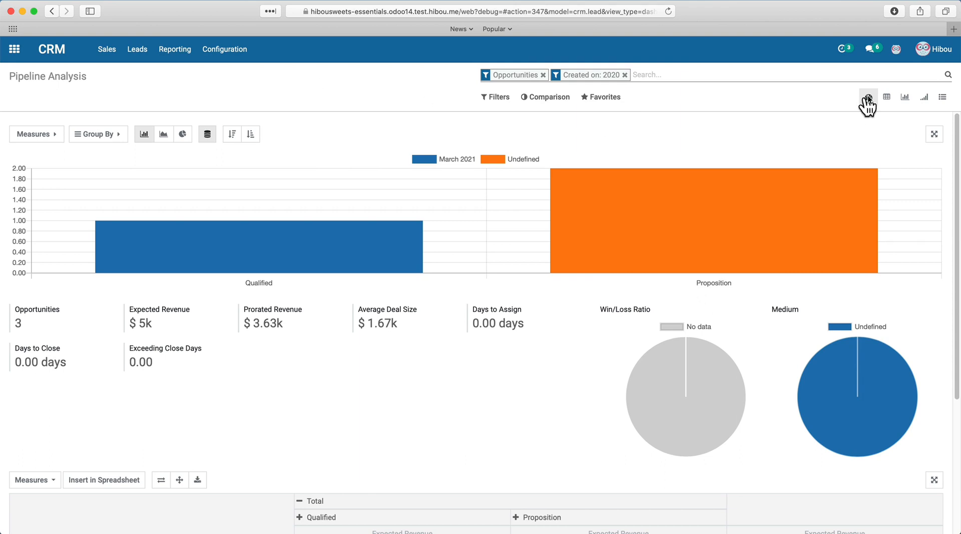
Step: Display the Pipeline Analysis in the pivot view and apply the Created on: Previous Period comparison
click(886, 97)
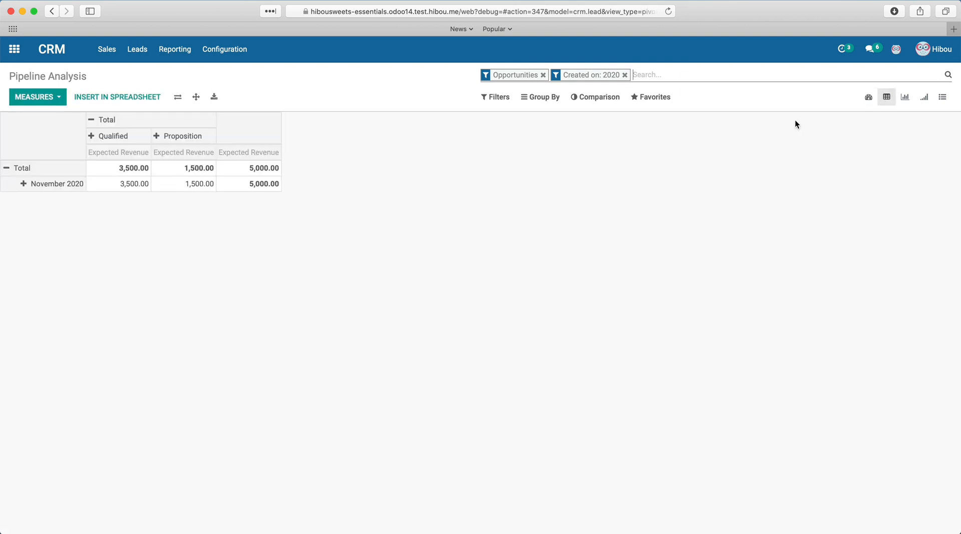
click(600, 104)
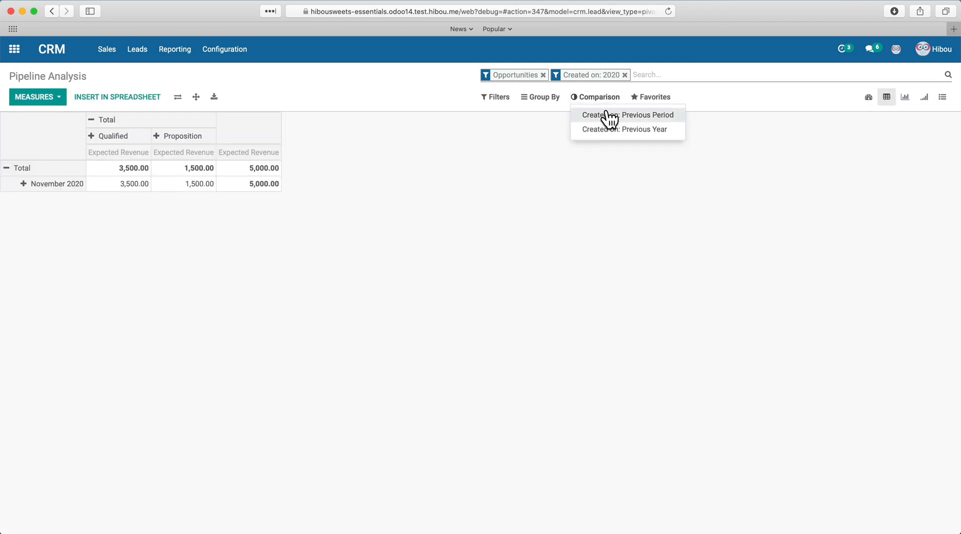
click(609, 116)
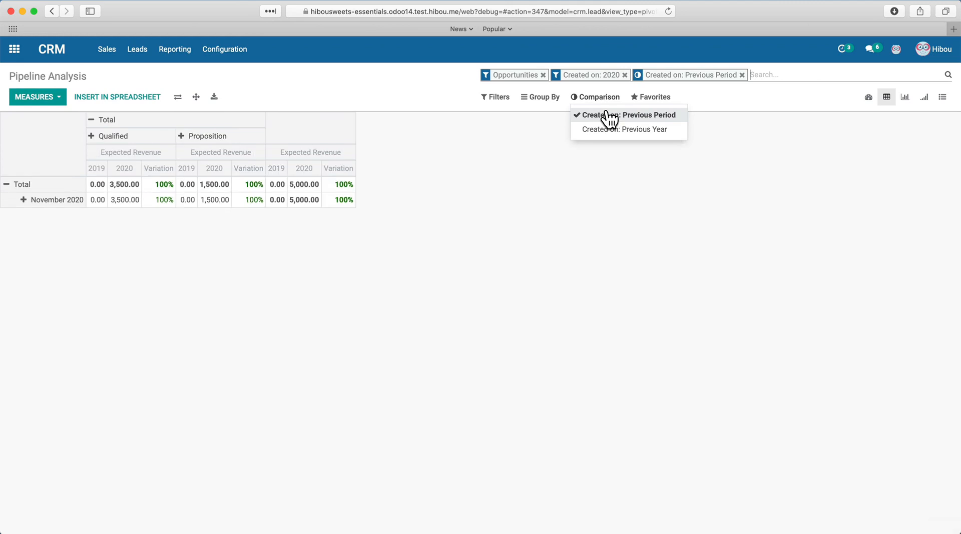
click(495, 225)
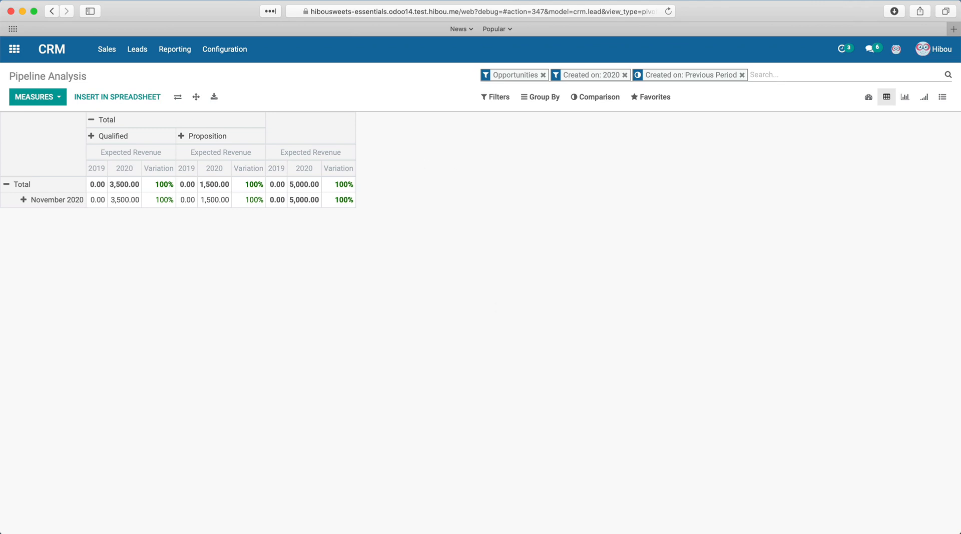
Step: Switch to the Contacts app
click(14, 49)
click(430, 183)
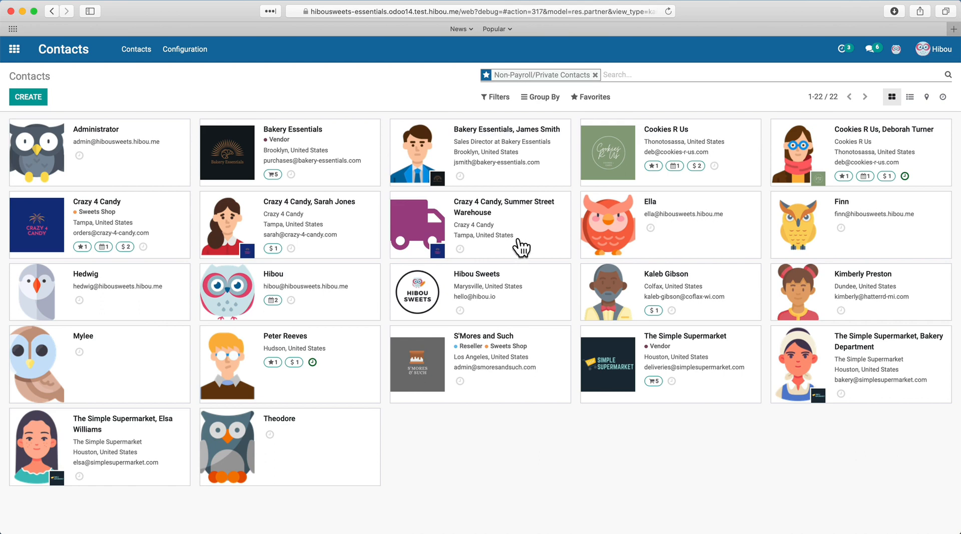
Step: Review the additional related records and the events linked to the Bakery Essentials sales director's contact, and return to the contact list
click(524, 186)
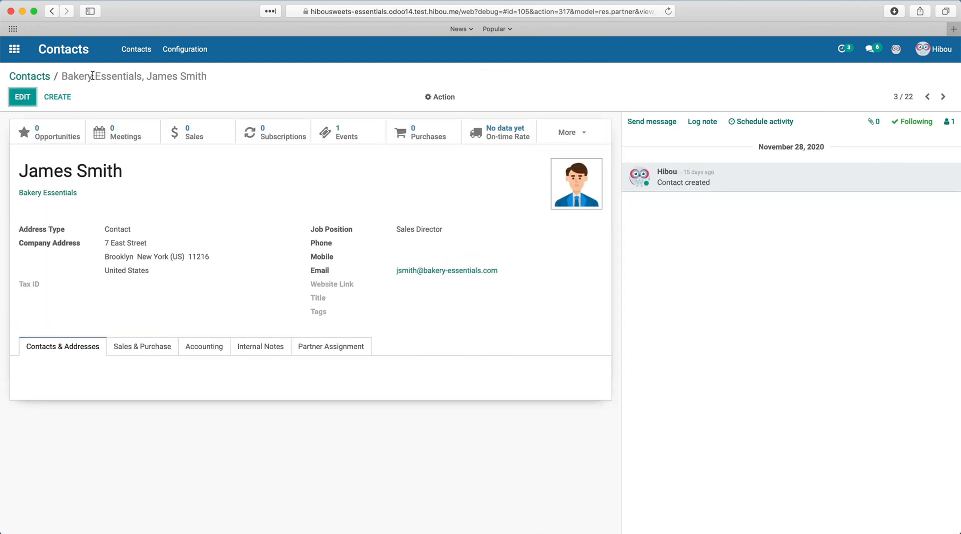
click(574, 134)
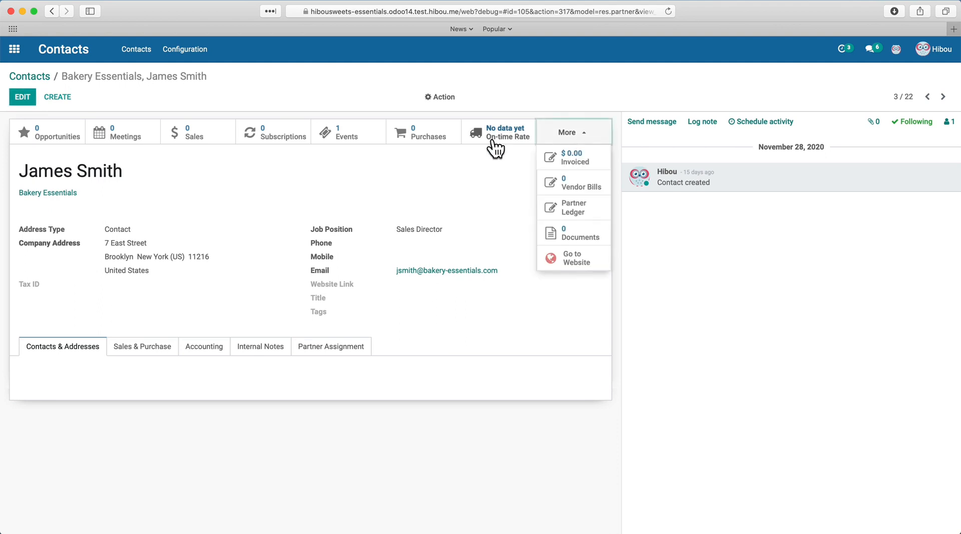
click(524, 316)
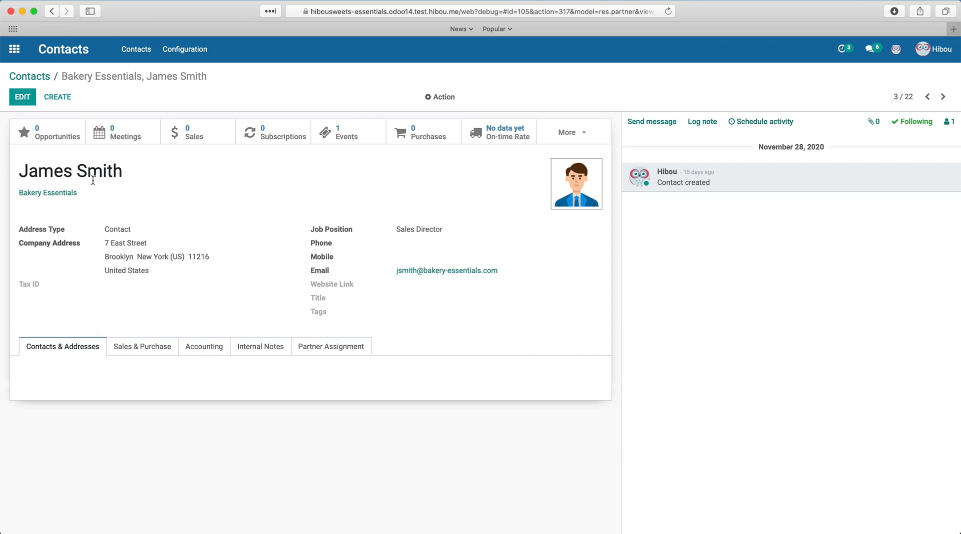
click(368, 142)
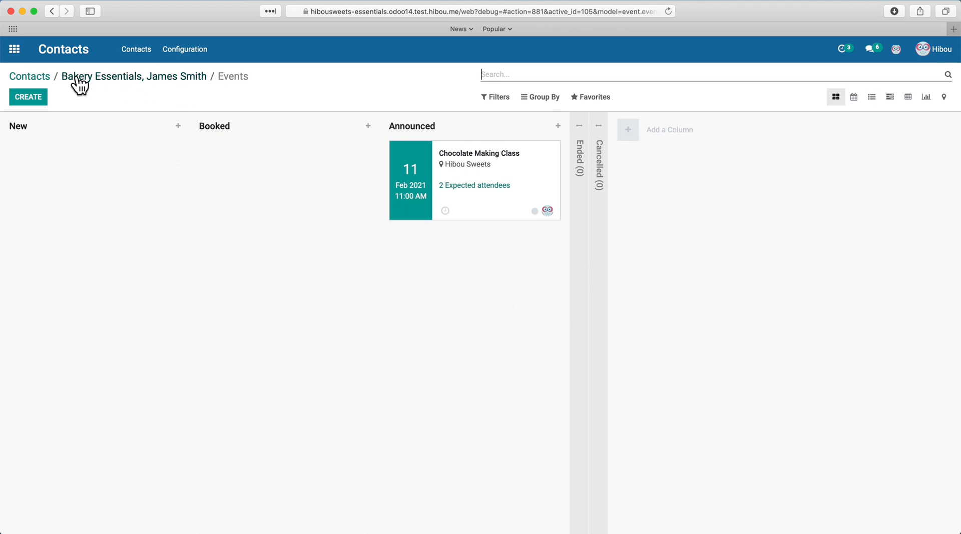
click(41, 76)
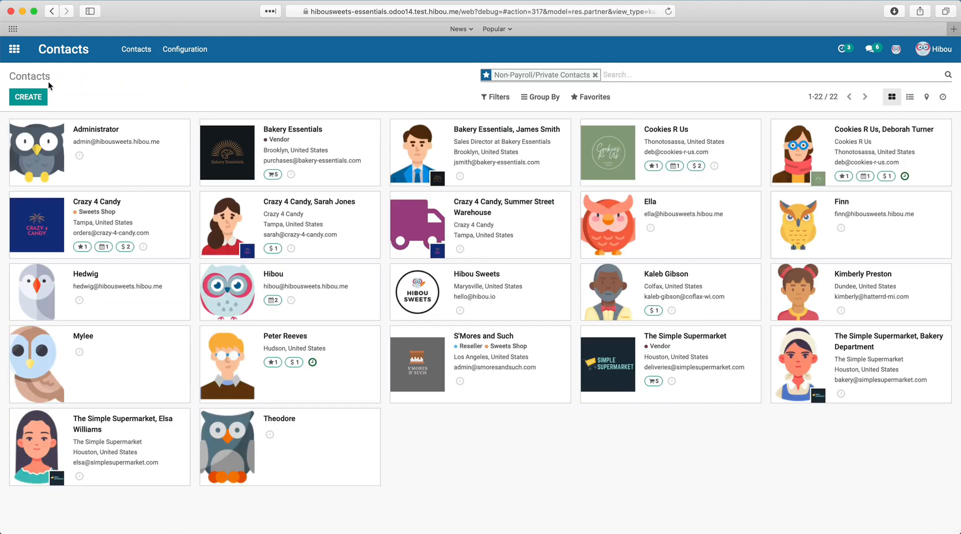
Step: Open the Crazy 4 Candy contact and review its linked sales, tickets and additional related records
click(159, 211)
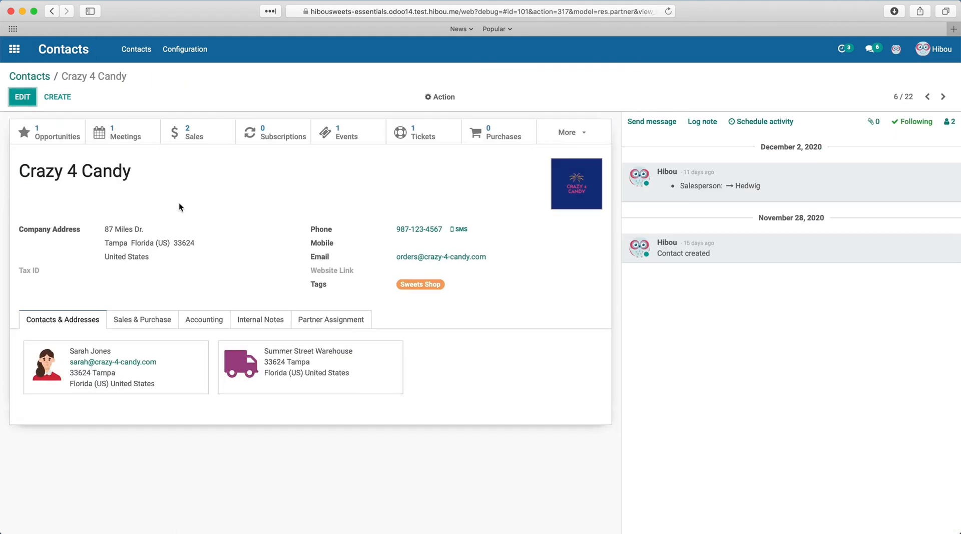
click(216, 141)
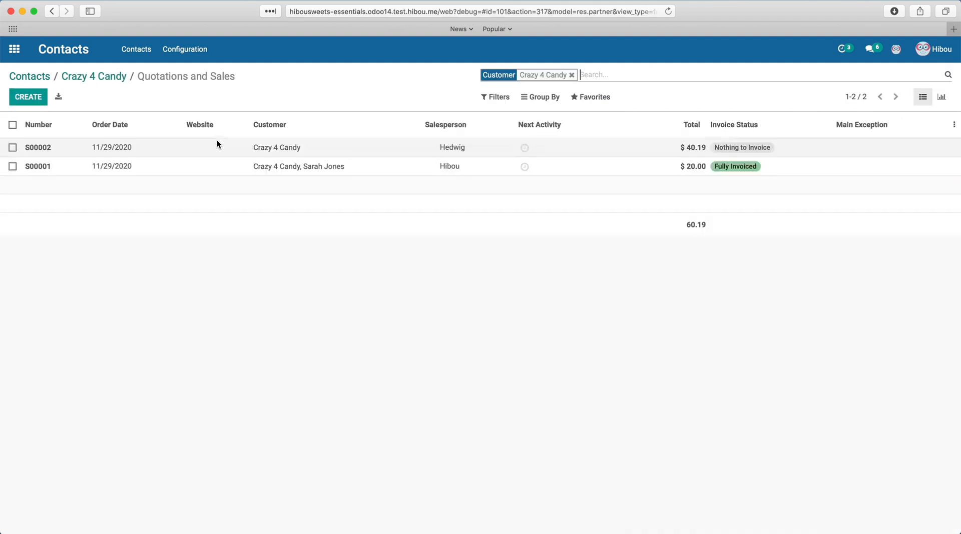
click(100, 76)
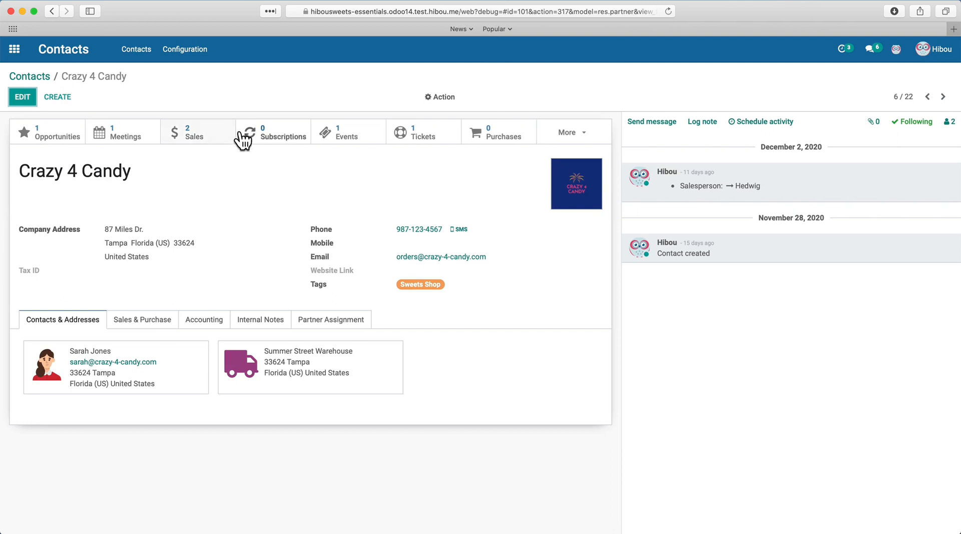
click(404, 139)
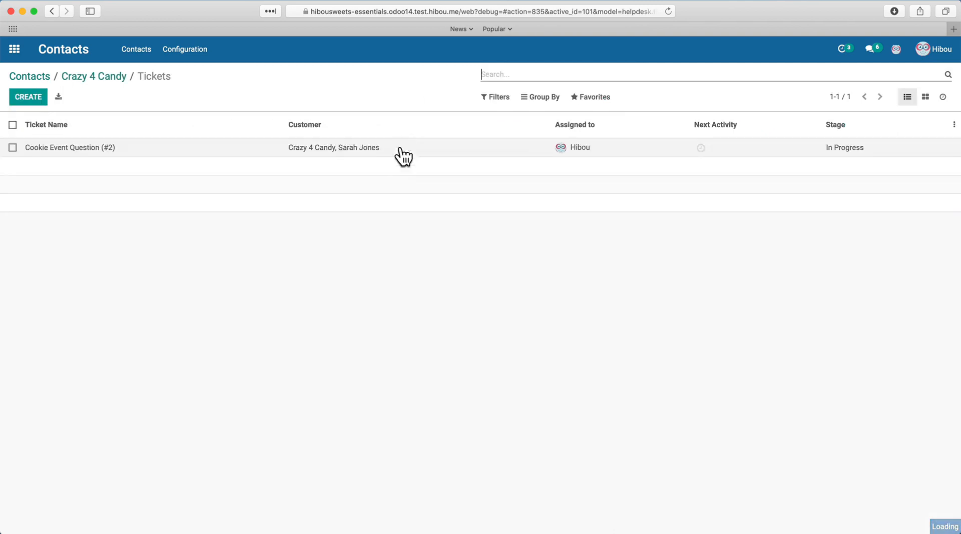
click(113, 79)
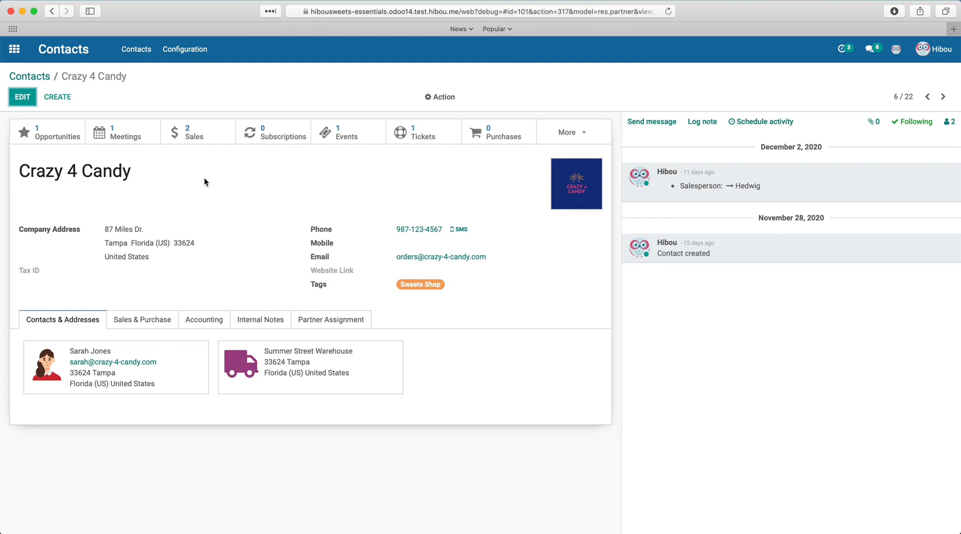
click(583, 133)
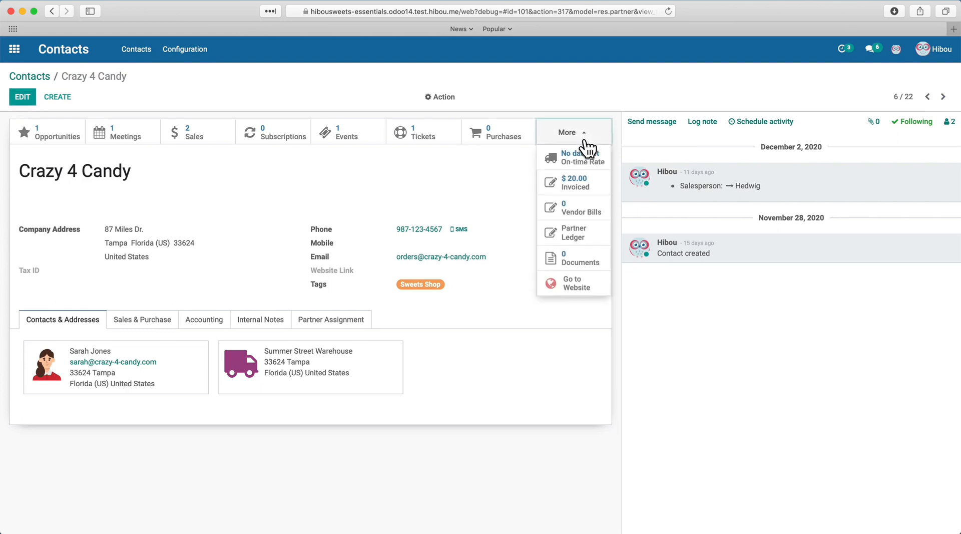
click(543, 367)
Step: Open the Crazy 4 Candy contact for editing, highlight its company name, and return to the contact list without changing anything
click(23, 98)
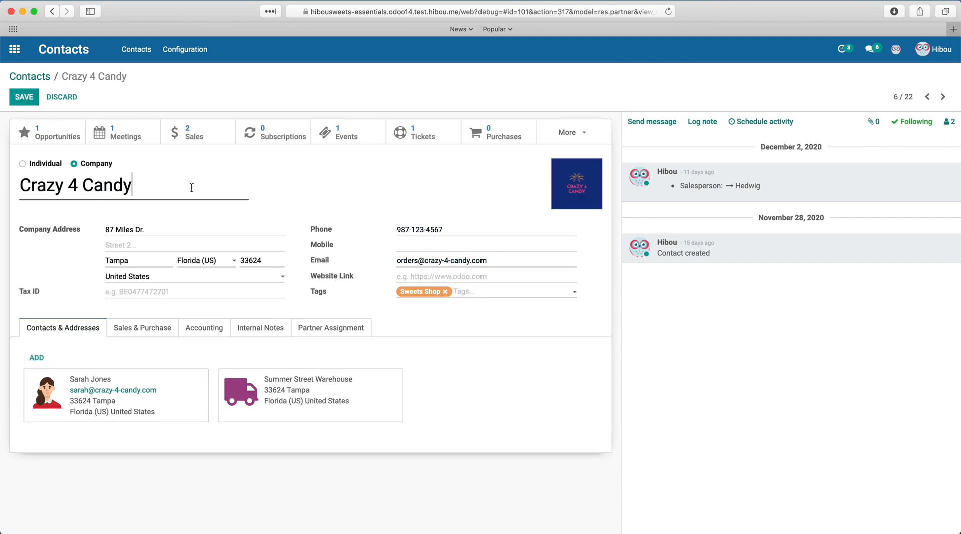
drag(192, 188, 18, 189)
click(34, 207)
triple_click(197, 194)
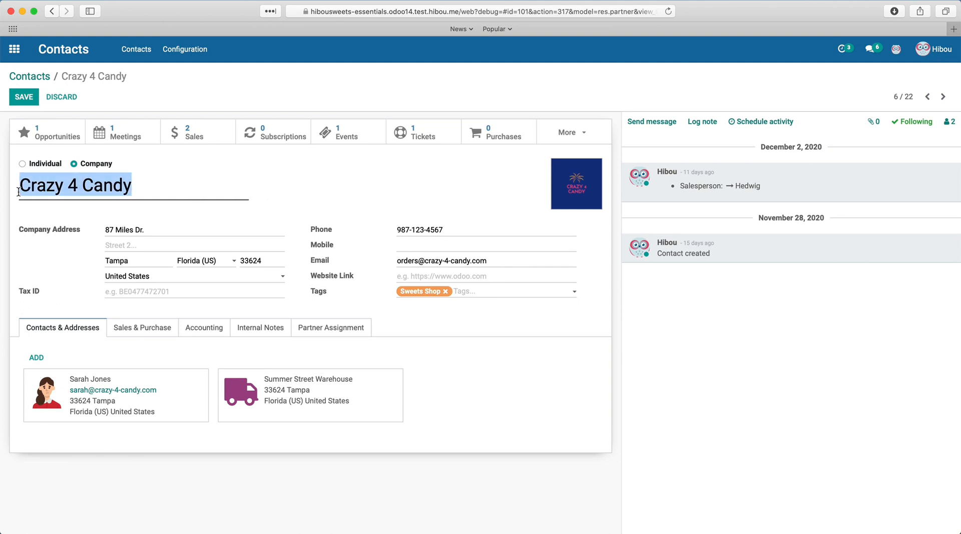
click(278, 220)
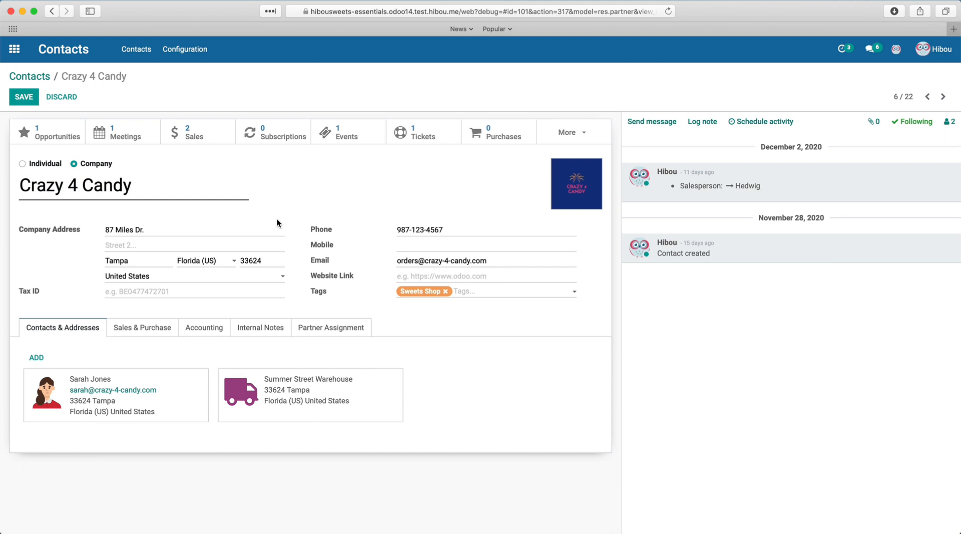
click(34, 81)
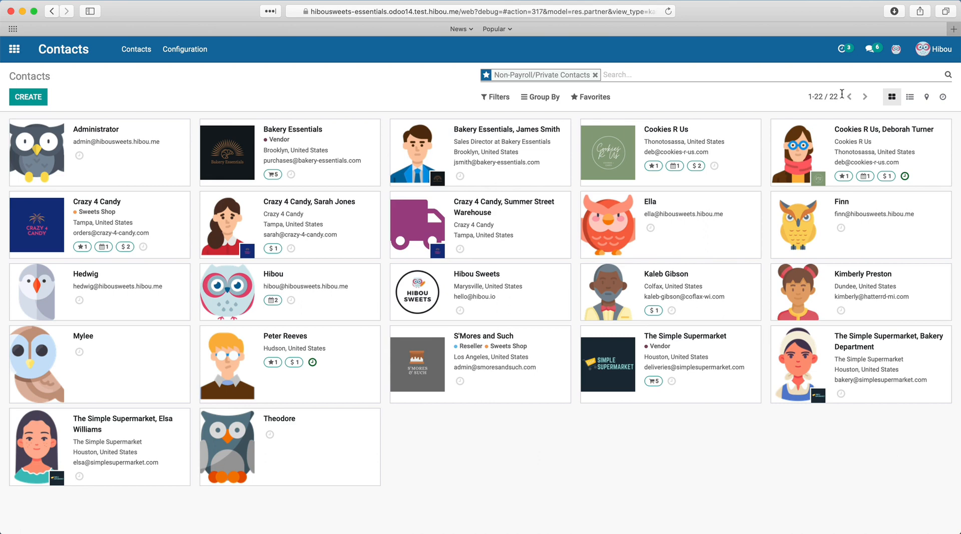
Step: Review the user account options, and open the late Food Coloring expense report from the scheduled activities
click(939, 58)
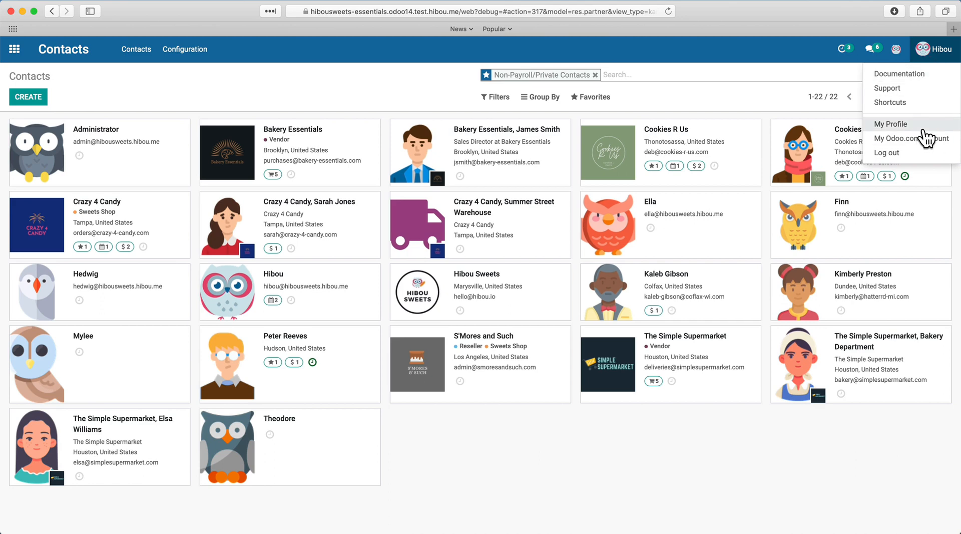
click(789, 79)
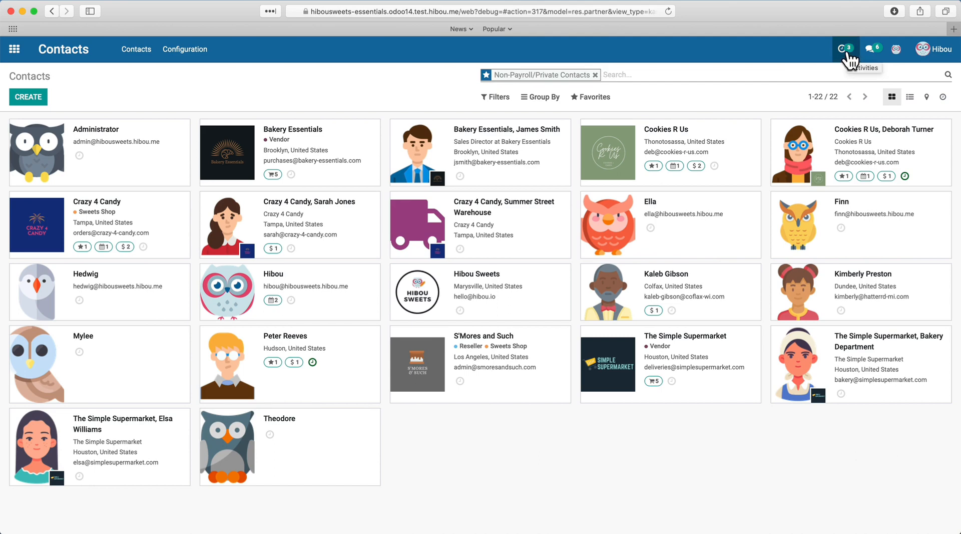
click(847, 56)
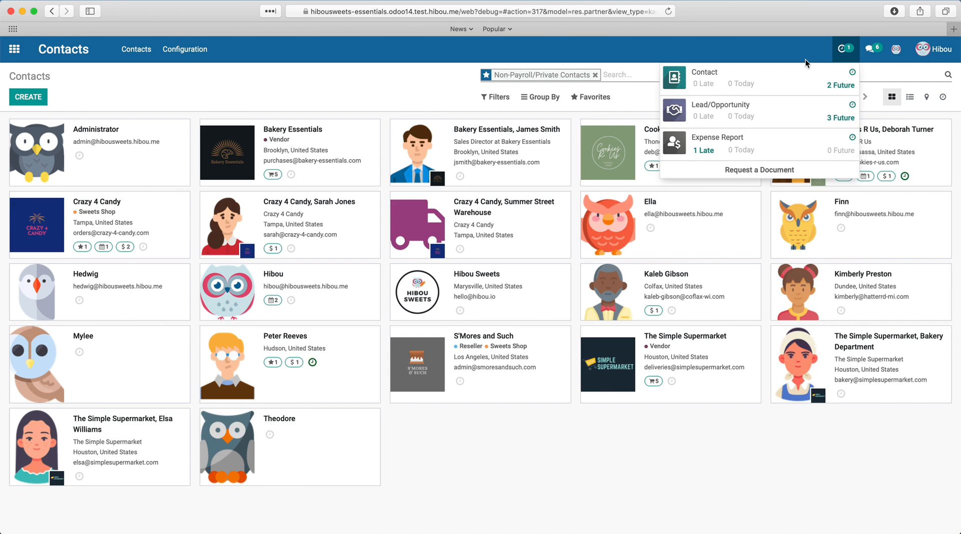
click(706, 152)
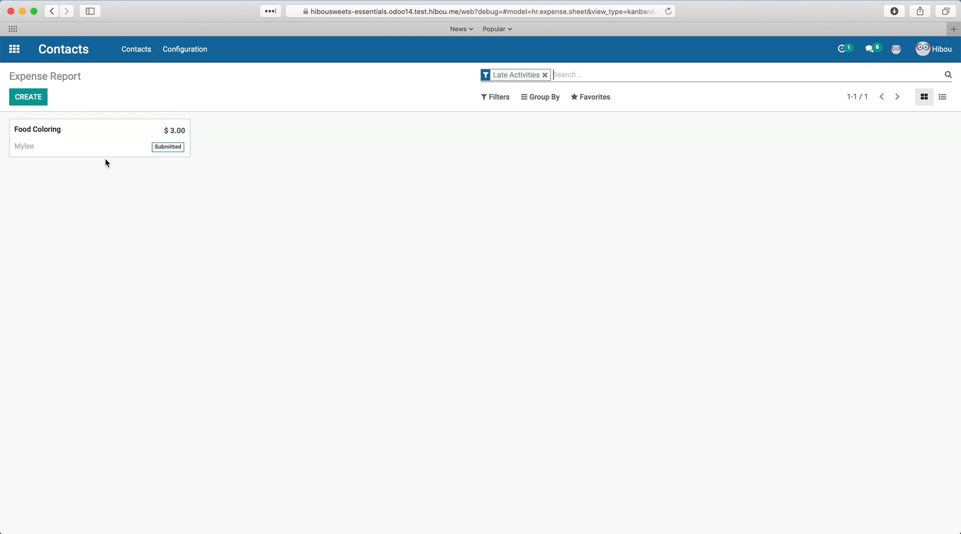
click(106, 154)
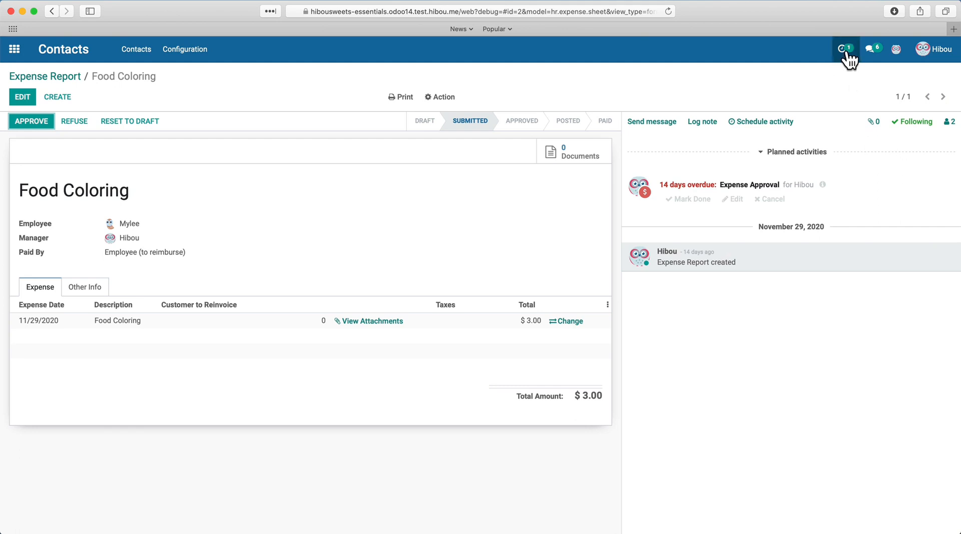
Step: Show the list of messages and notifications
click(874, 50)
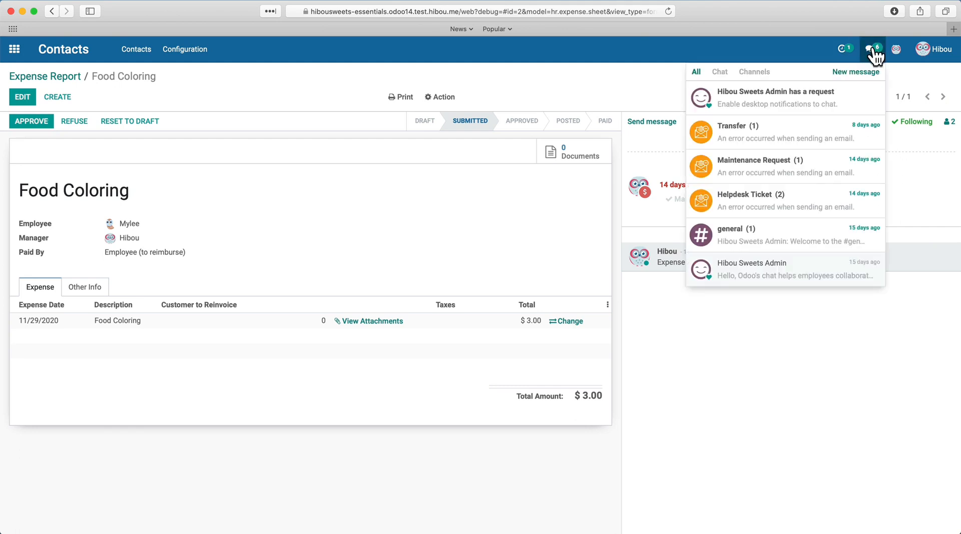